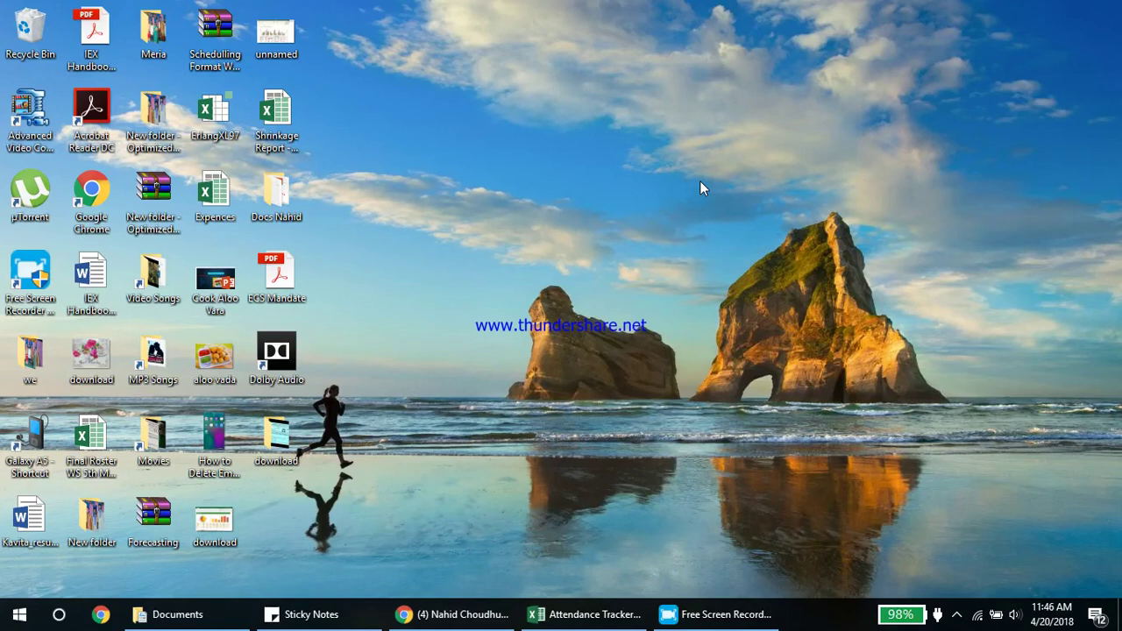
- Restore the Attendance Tracker workbook window from the taskbar
{"action": "mouse_move", "coordinate": [465, 618]}
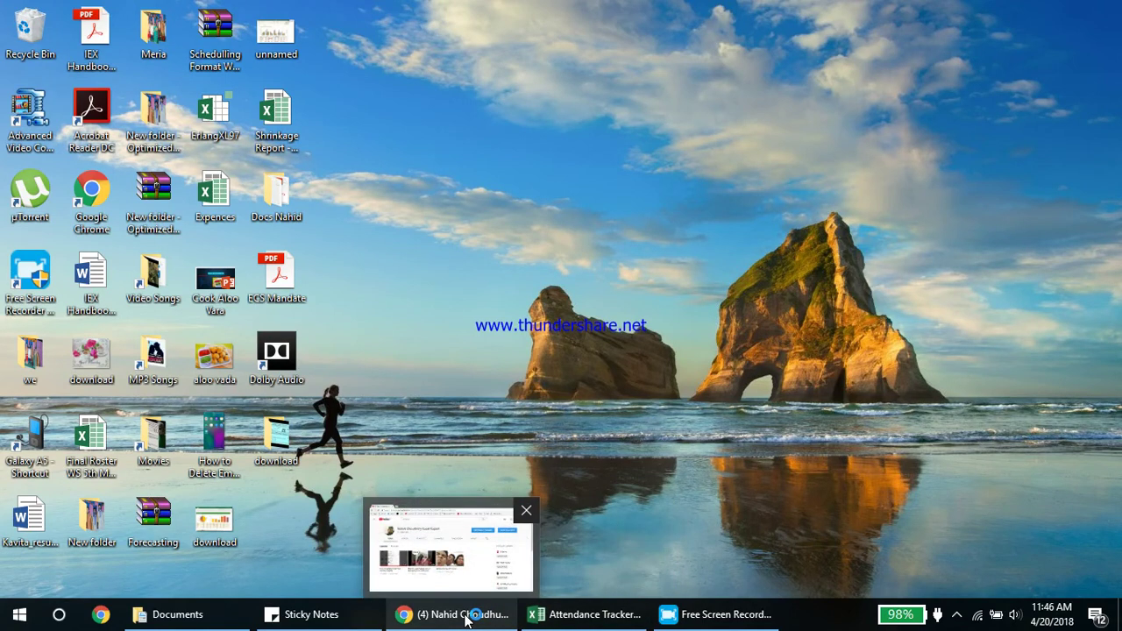
{"action": "mouse_move", "coordinate": [605, 624]}
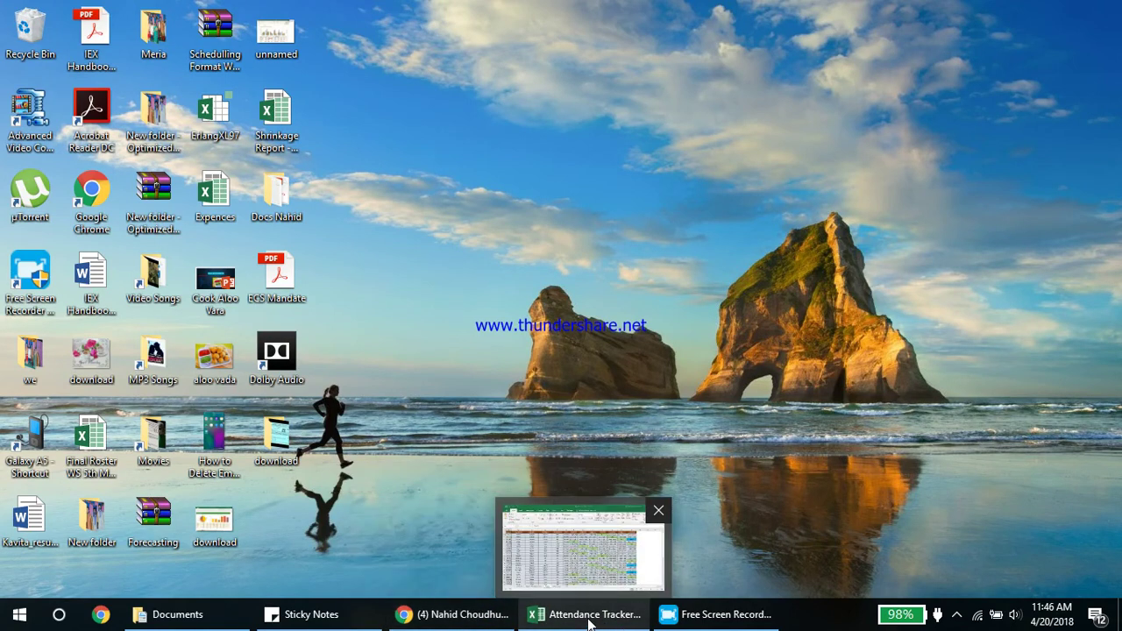
{"action": "left_click", "coordinate": [589, 619]}
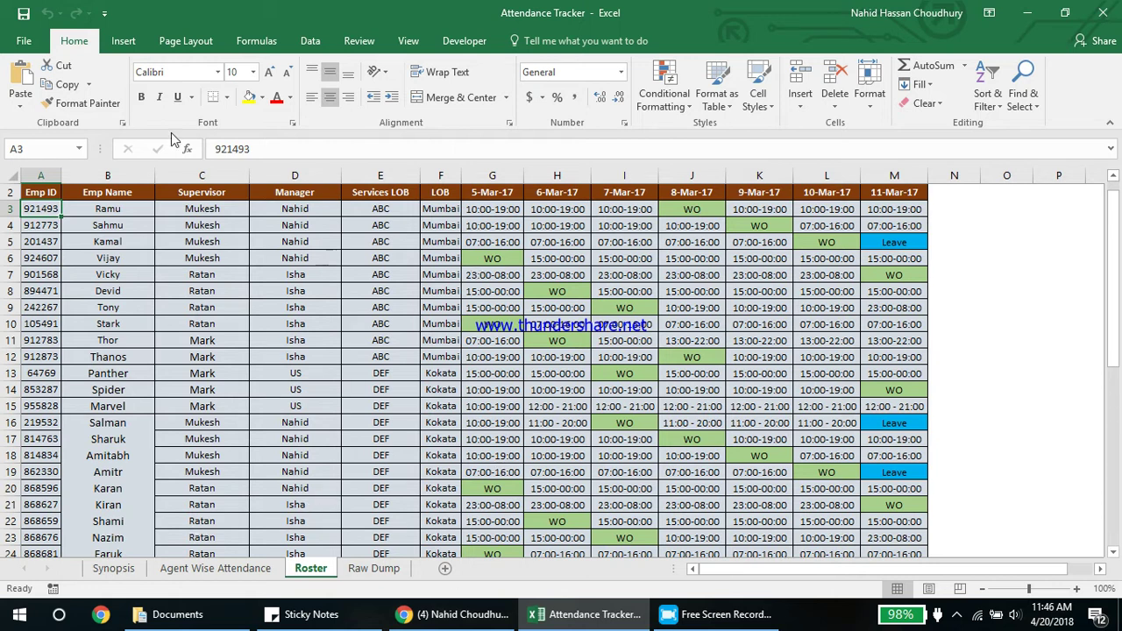
{"action": "left_click", "coordinate": [44, 196]}
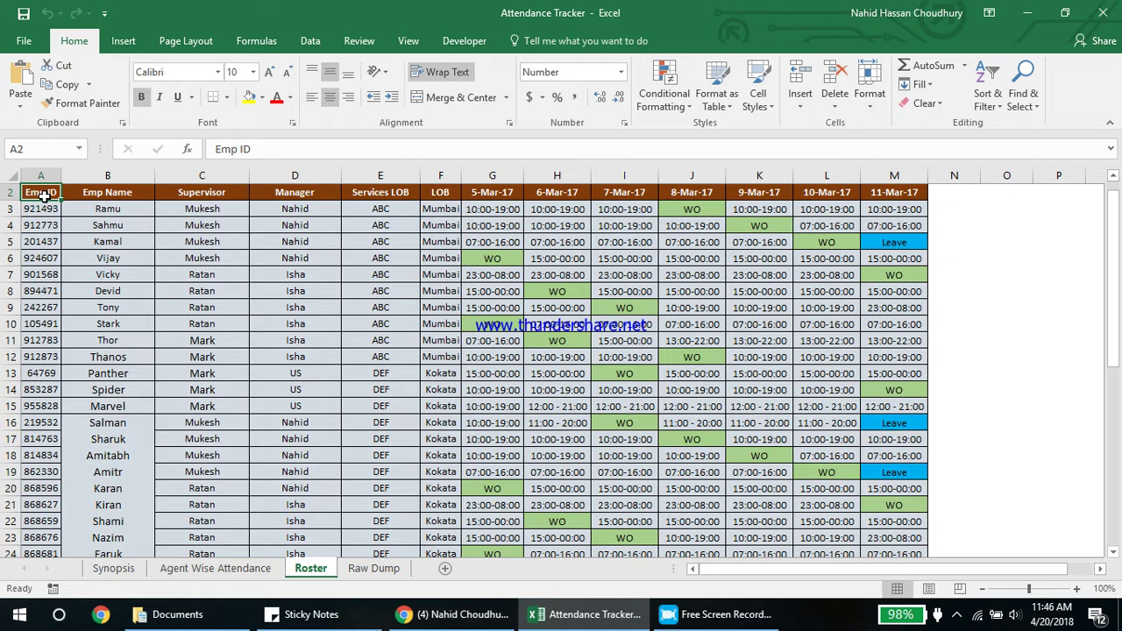
{"action": "key", "text": "Down"}
{"action": "key", "text": "Down"}
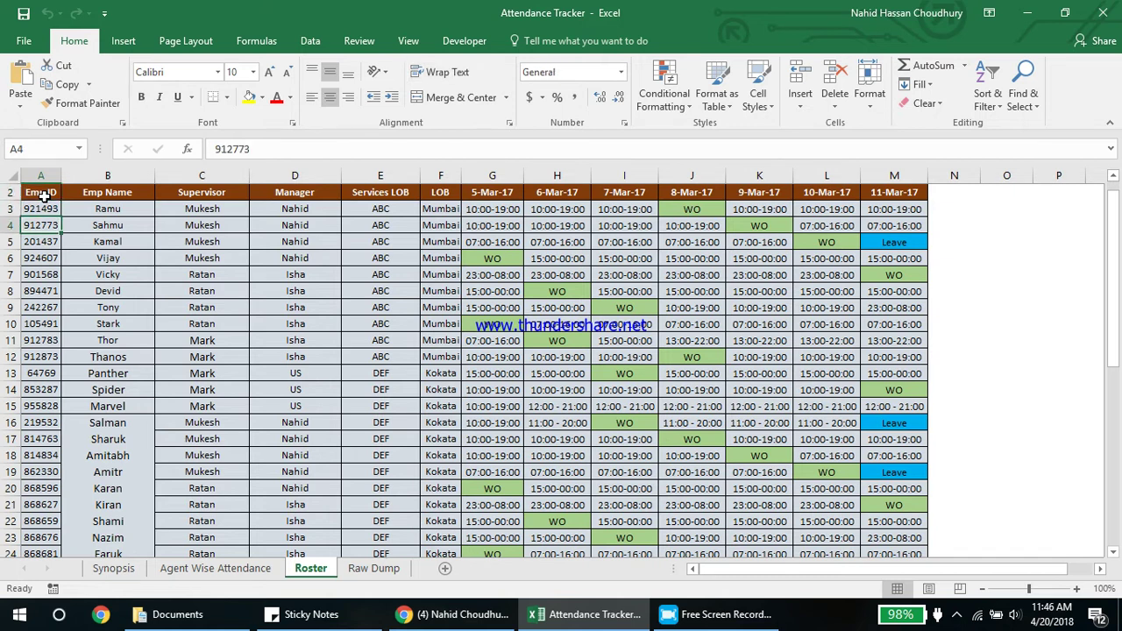
{"action": "left_click", "coordinate": [42, 210]}
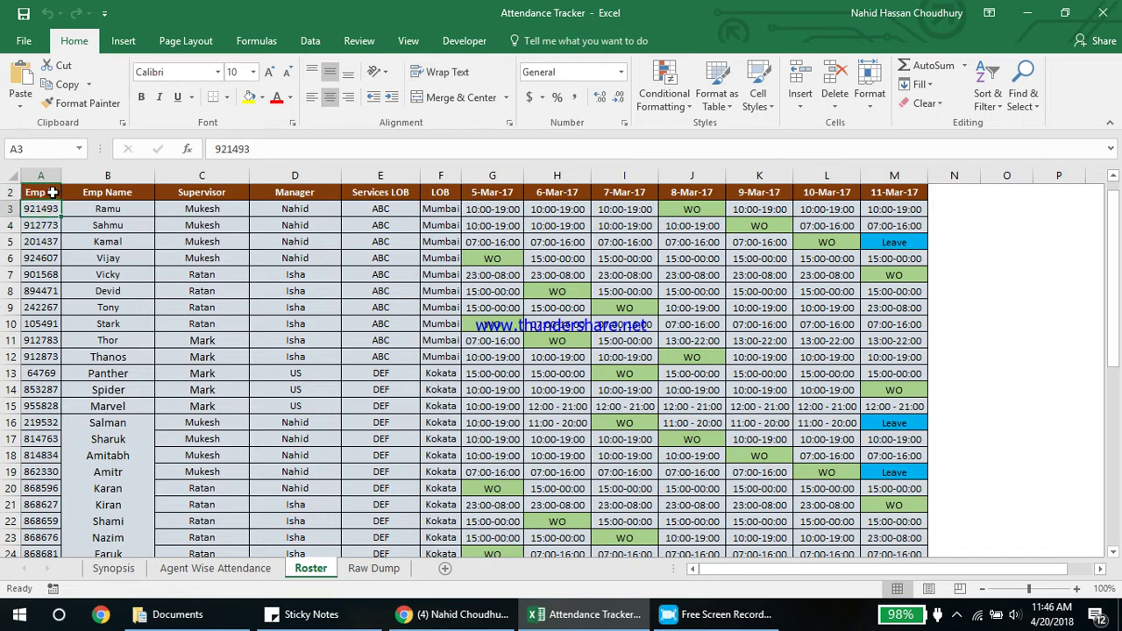
{"action": "mouse_move", "coordinate": [53, 192]}
{"action": "left_mouse_down"}
{"action": "mouse_move", "coordinate": [78, 389]}
{"action": "mouse_move", "coordinate": [184, 391]}
{"action": "left_mouse_up"}
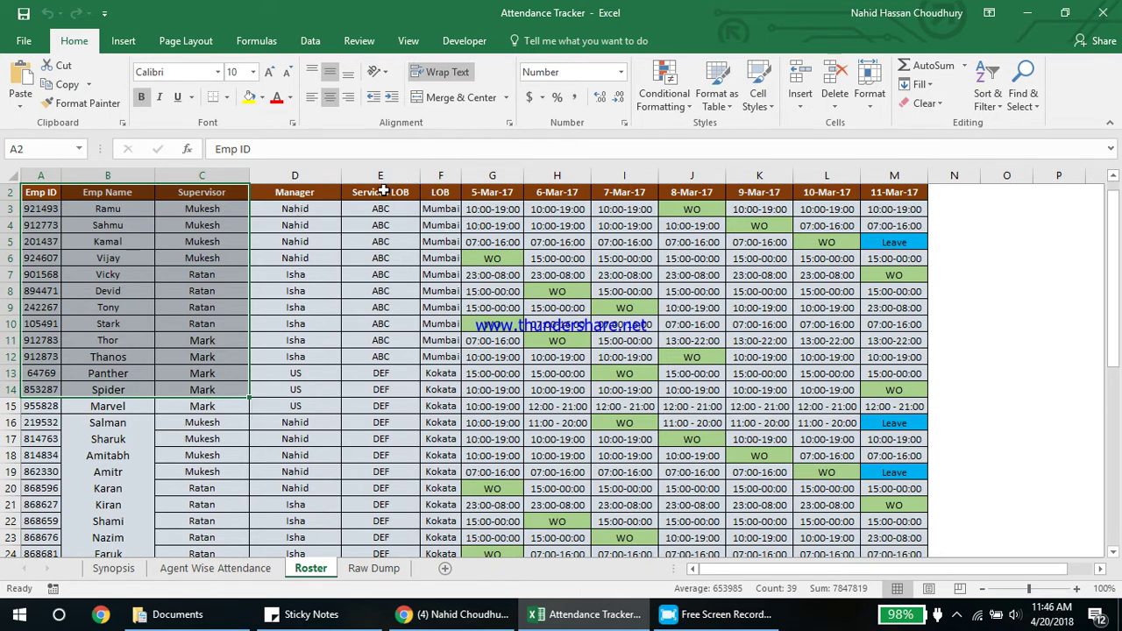
{"action": "left_click", "coordinate": [395, 253]}
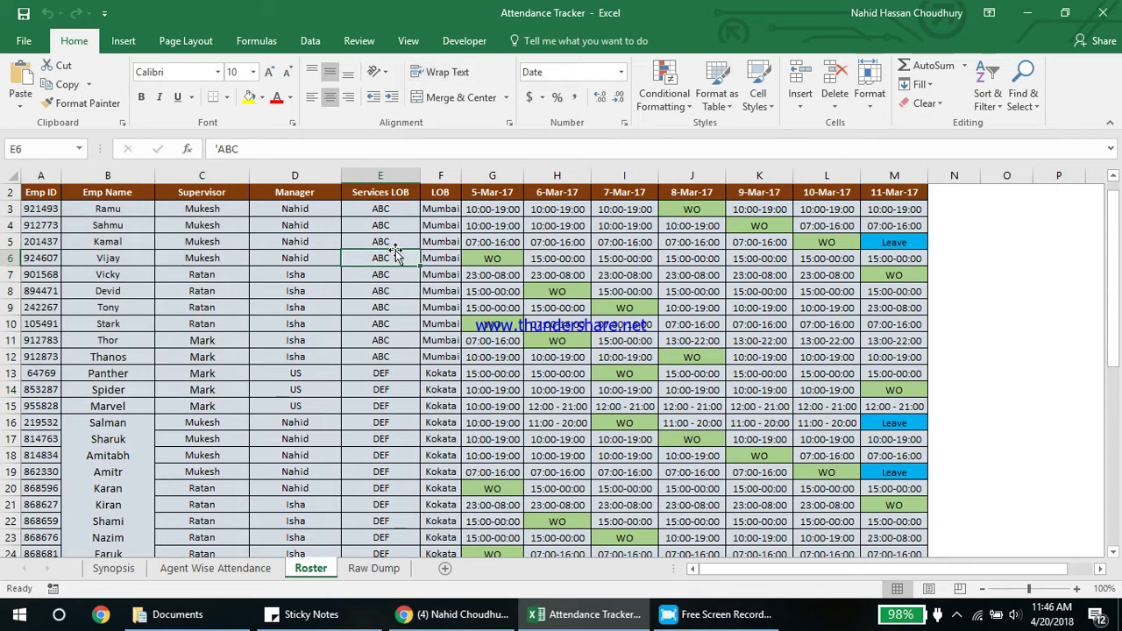
{"action": "key", "text": "Right"}
{"action": "key", "text": "Right"}
{"action": "key", "text": "Left"}
{"action": "key", "text": "Left"}
- Autofit column F to its Mumbai entries and rename the F2 header from LOB to Loction
{"action": "double_click", "coordinate": [465, 175]}
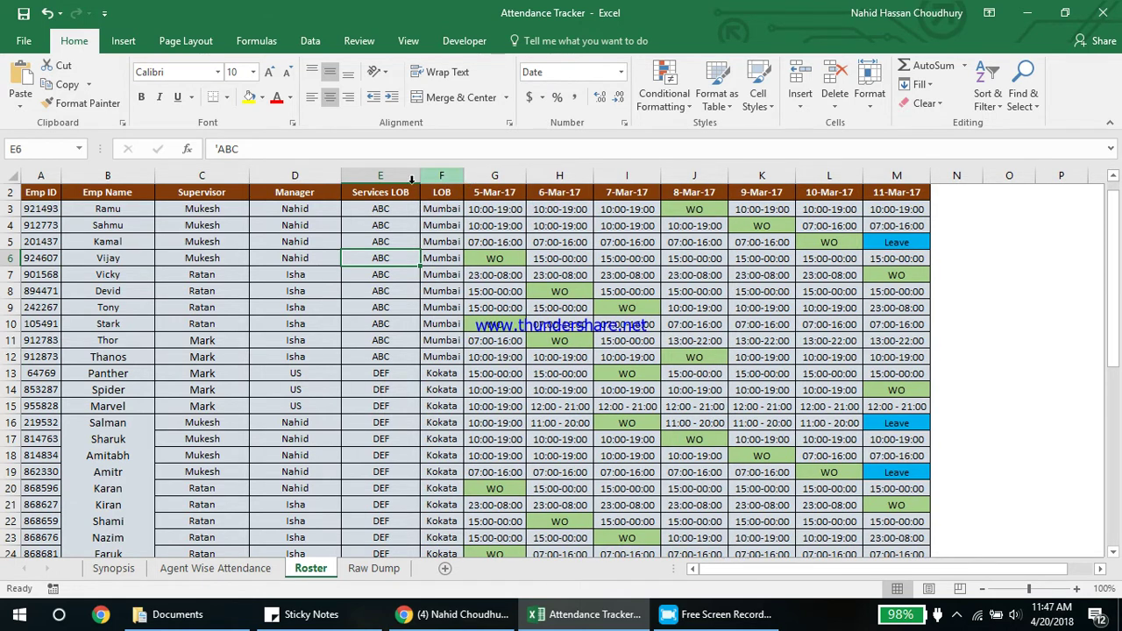
{"action": "left_click", "coordinate": [377, 192]}
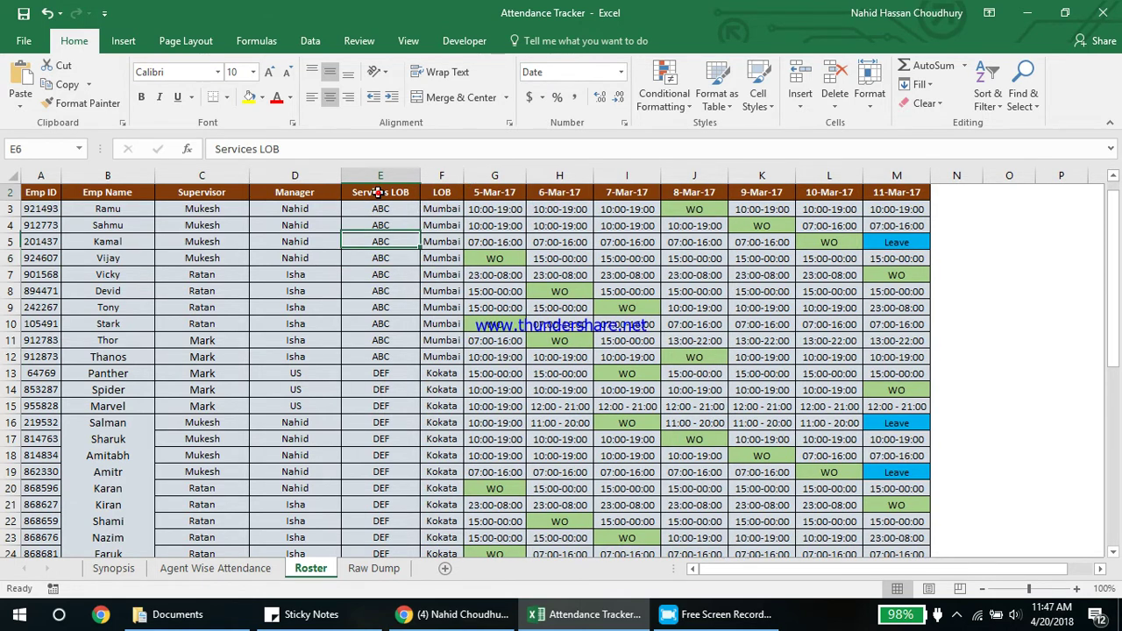
{"action": "left_click", "coordinate": [432, 193]}
{"action": "type", "text": "LAN"}
{"action": "key", "text": "BackSpace"}
{"action": "key", "text": "BackSpace"}
{"action": "type", "text": "oction"}
{"action": "key", "text": "Return"}
- Inspect the date headers in G2 and H2 and the shift entries in H9 and M5
{"action": "left_click", "coordinate": [503, 193]}
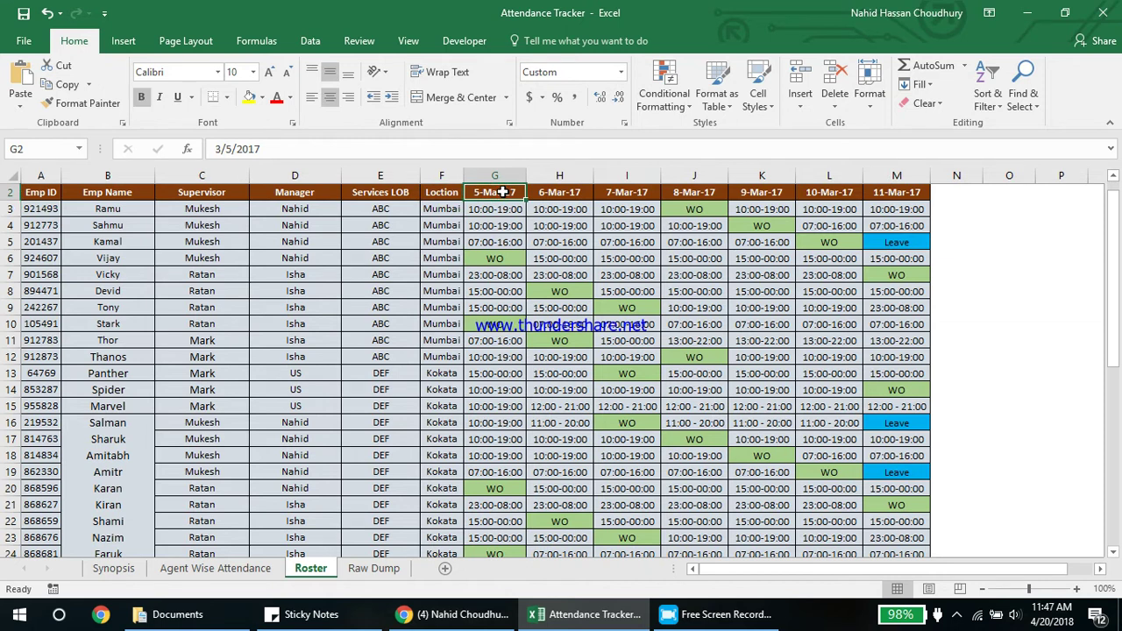
{"action": "left_click", "coordinate": [569, 191]}
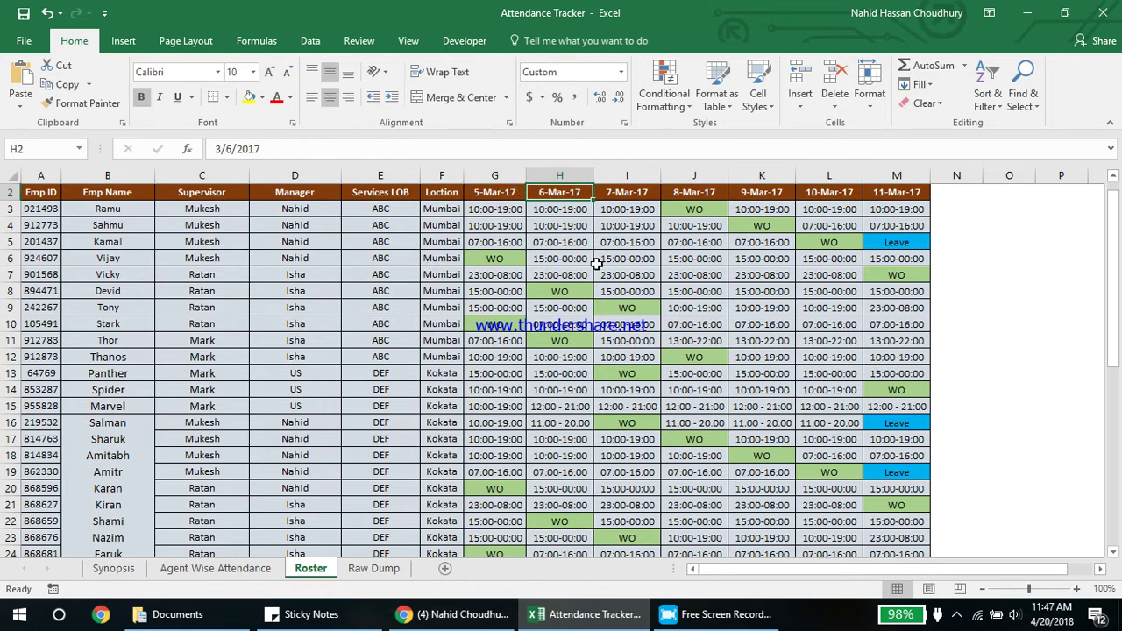
{"action": "left_click", "coordinate": [561, 311]}
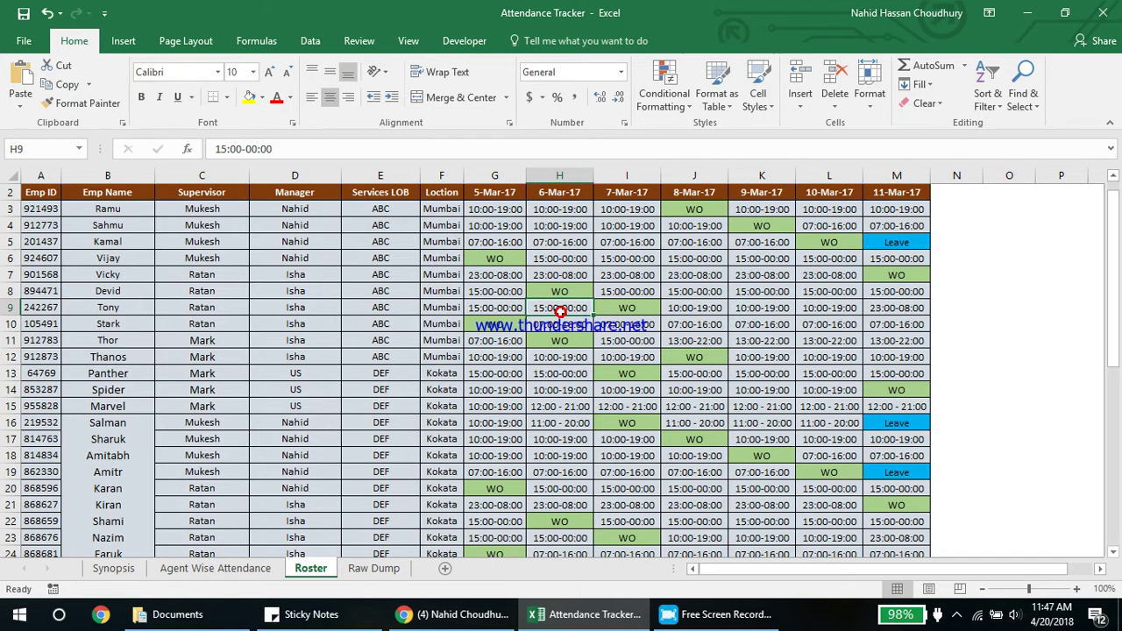
{"action": "left_click", "coordinate": [905, 245]}
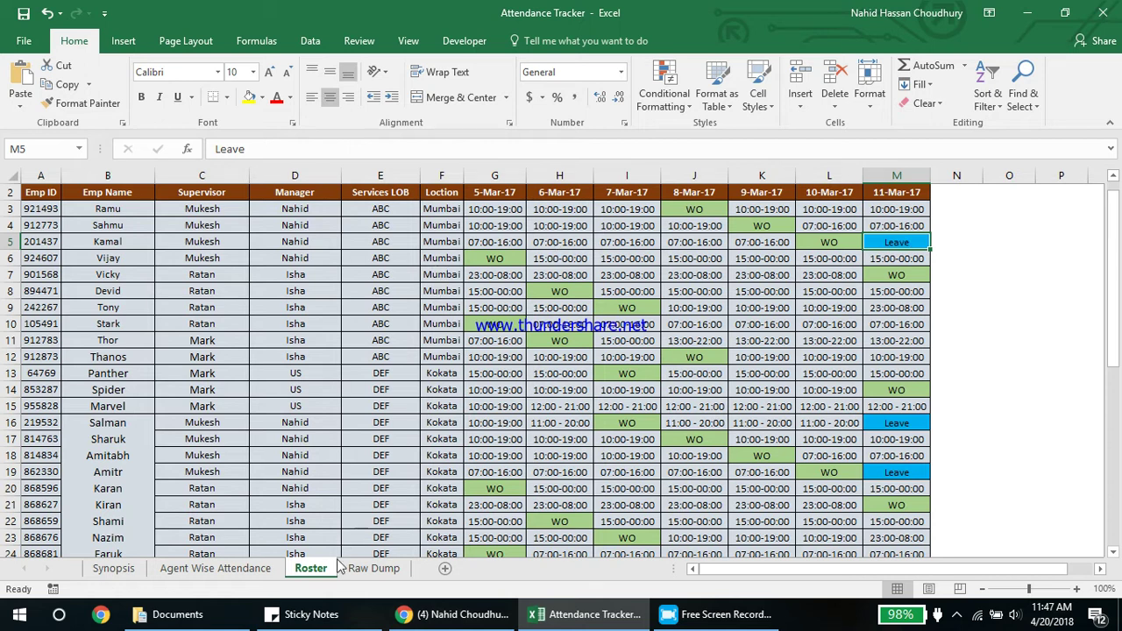
{"action": "left_click", "coordinate": [368, 574]}
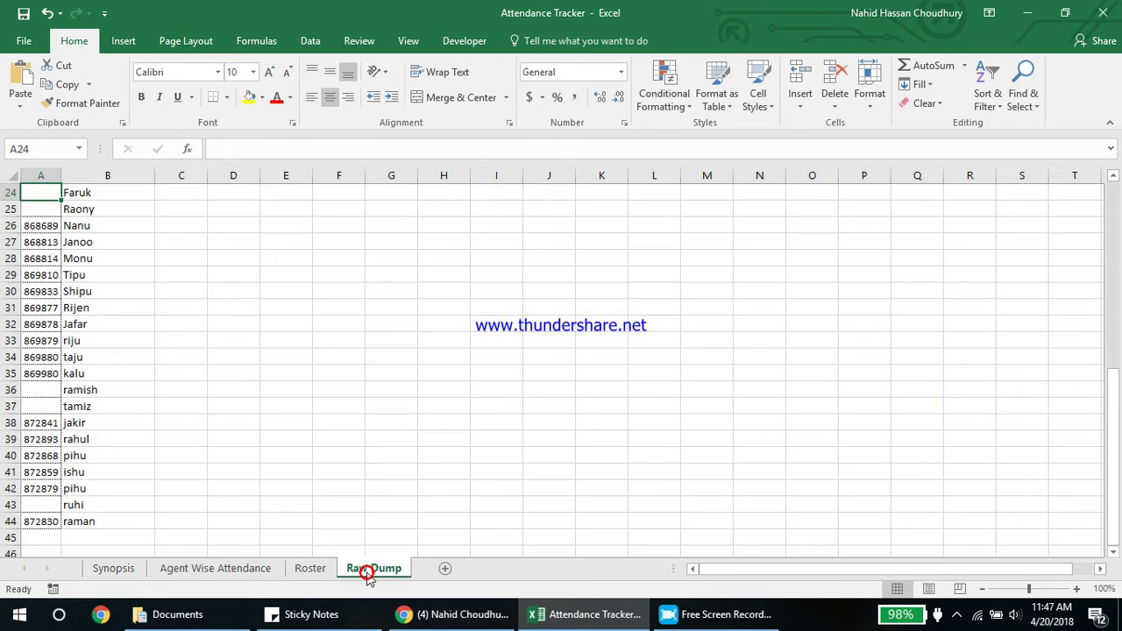
{"action": "key", "text": "Up"}
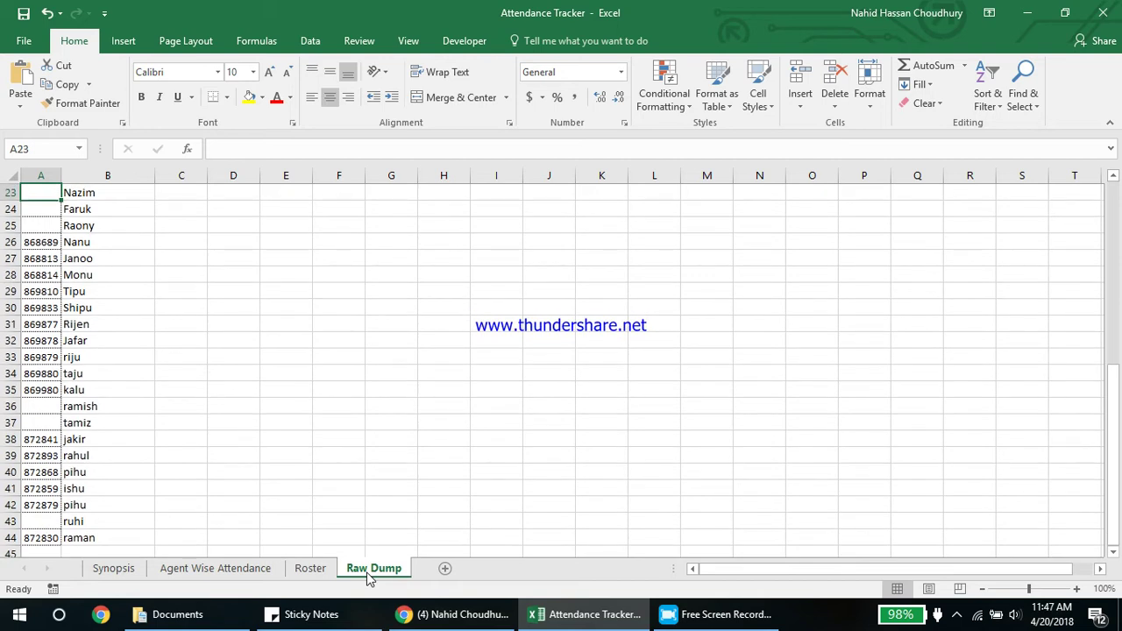
{"action": "key", "text": "ctrl+Home"}
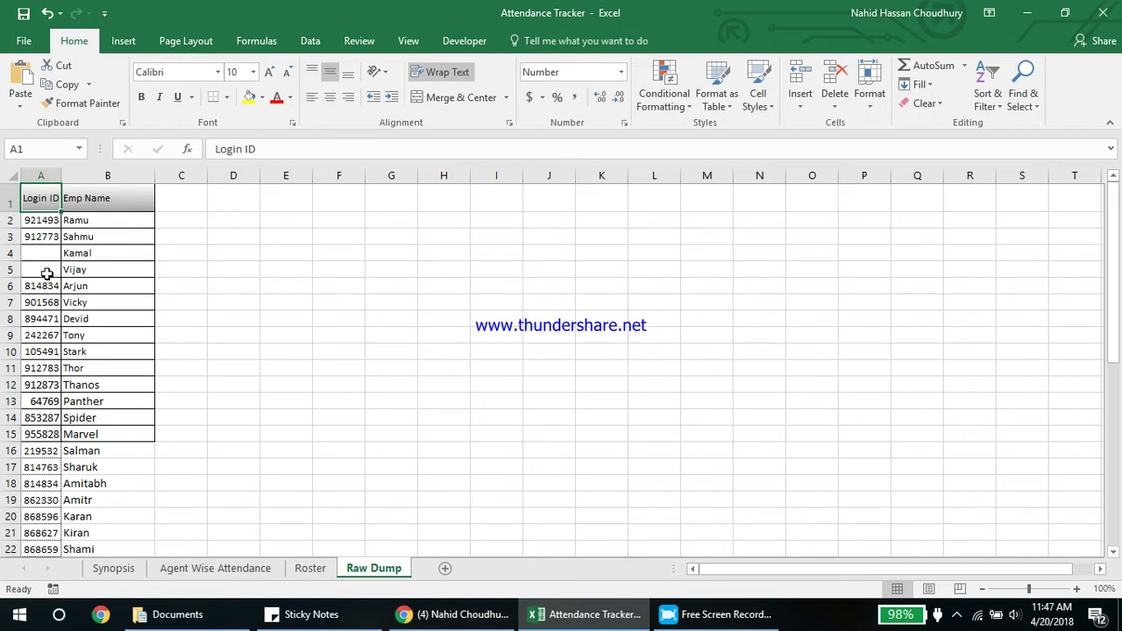
{"action": "left_click_drag", "start_coordinate": [82, 220], "coordinate": [147, 233]}
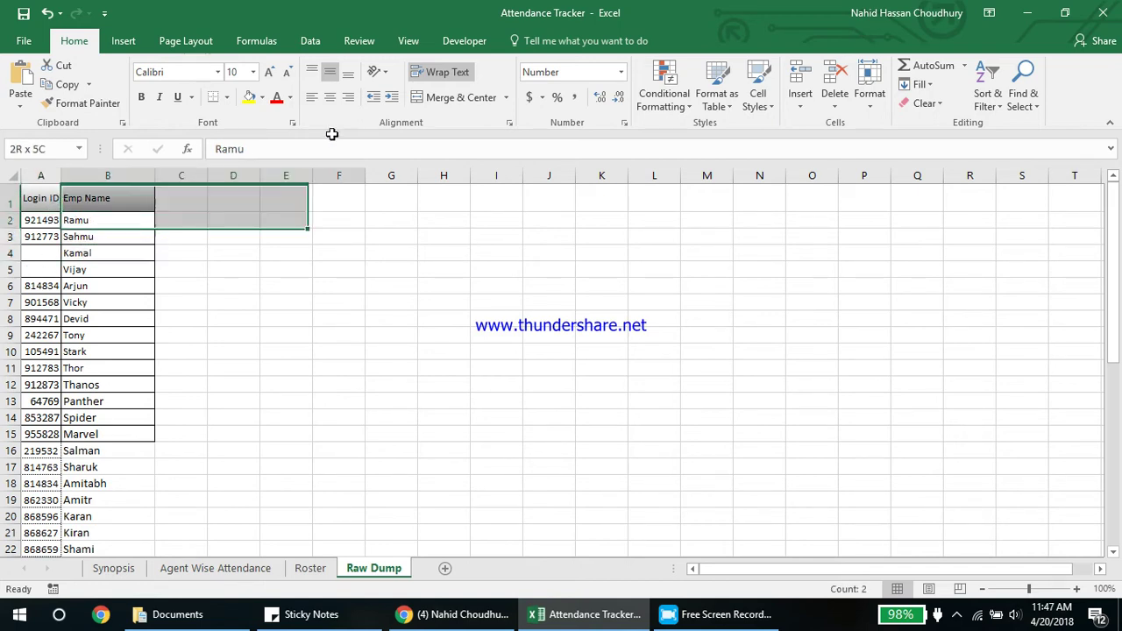
{"action": "left_click", "coordinate": [101, 201]}
{"action": "left_click", "coordinate": [30, 201]}
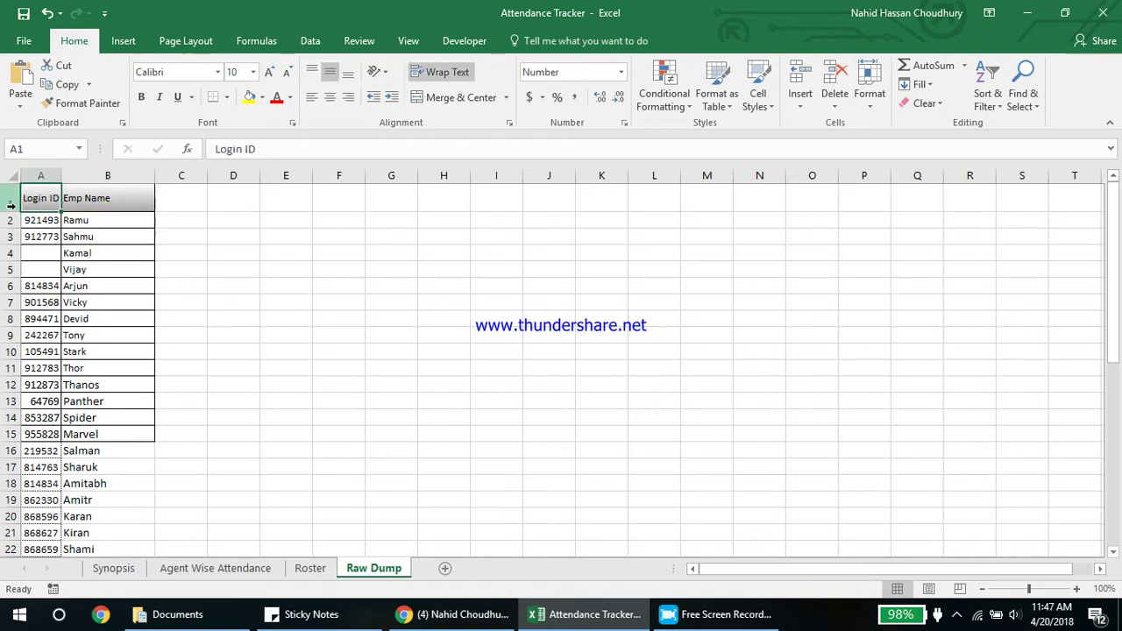
{"action": "left_click", "coordinate": [40, 220]}
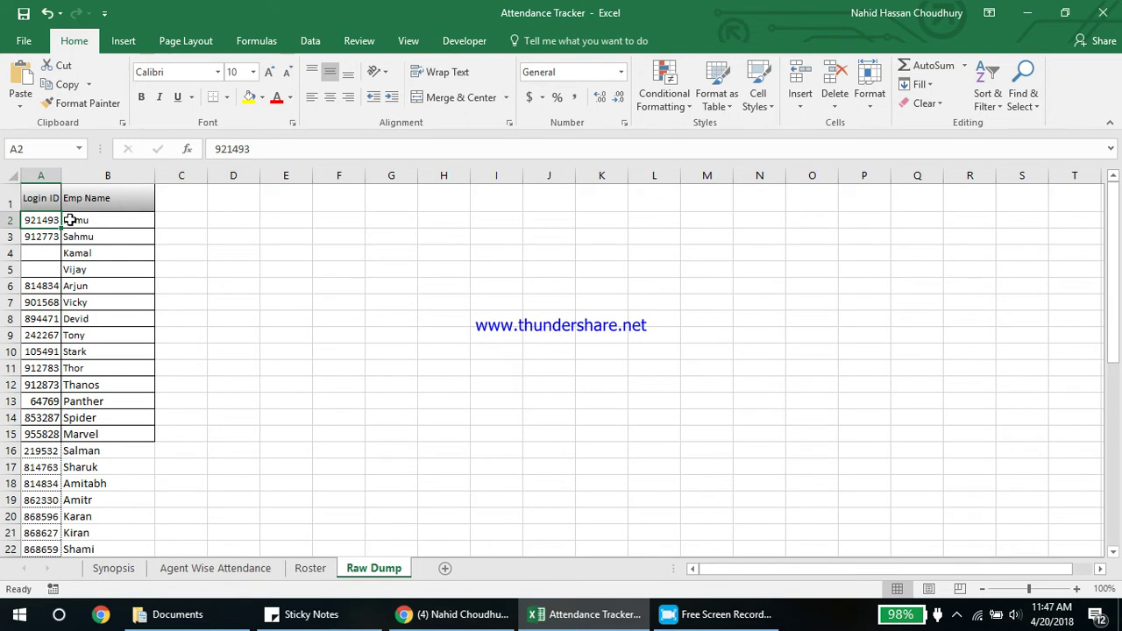
{"action": "left_click", "coordinate": [70, 220]}
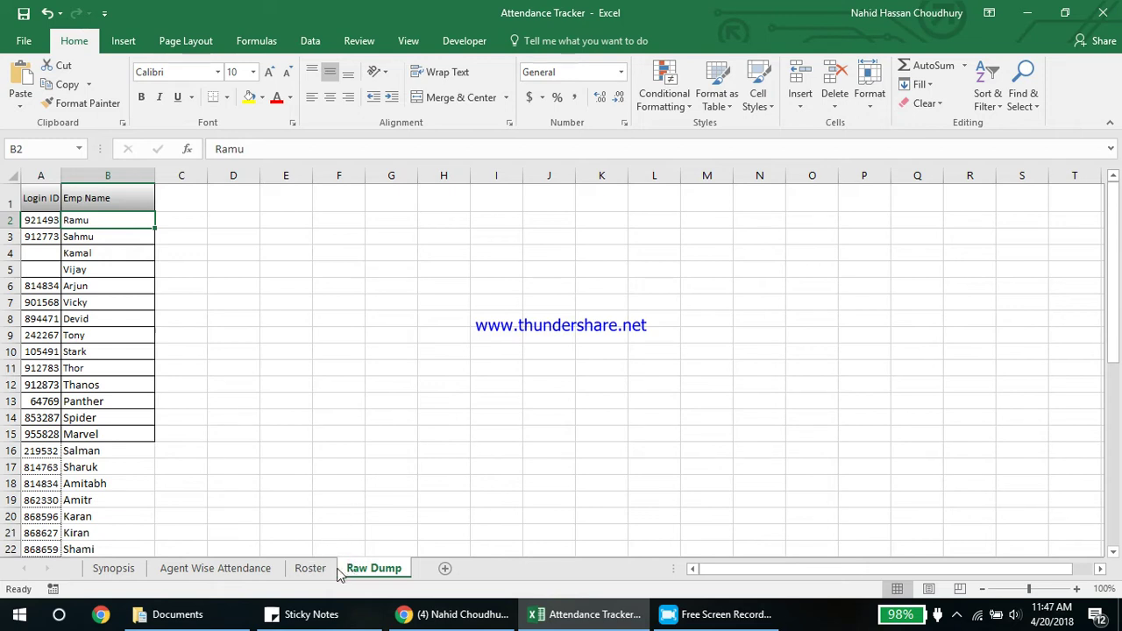
{"action": "left_click", "coordinate": [323, 570]}
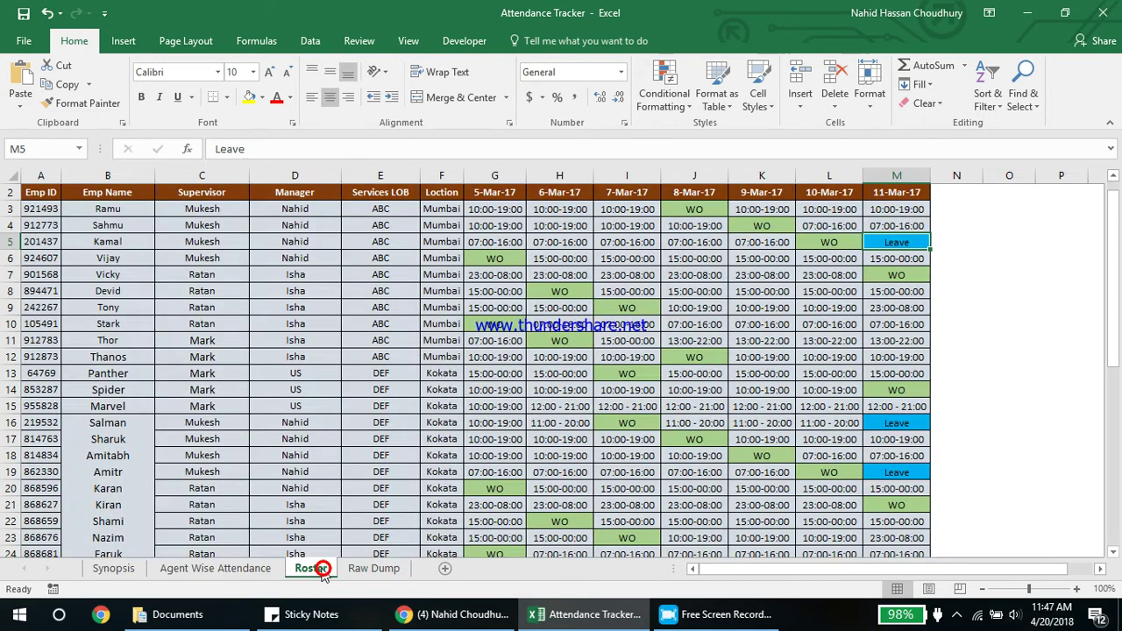
- Review the Agent Wise Attendance report date and row 3 employee details against Roster
{"action": "left_click", "coordinate": [250, 574]}
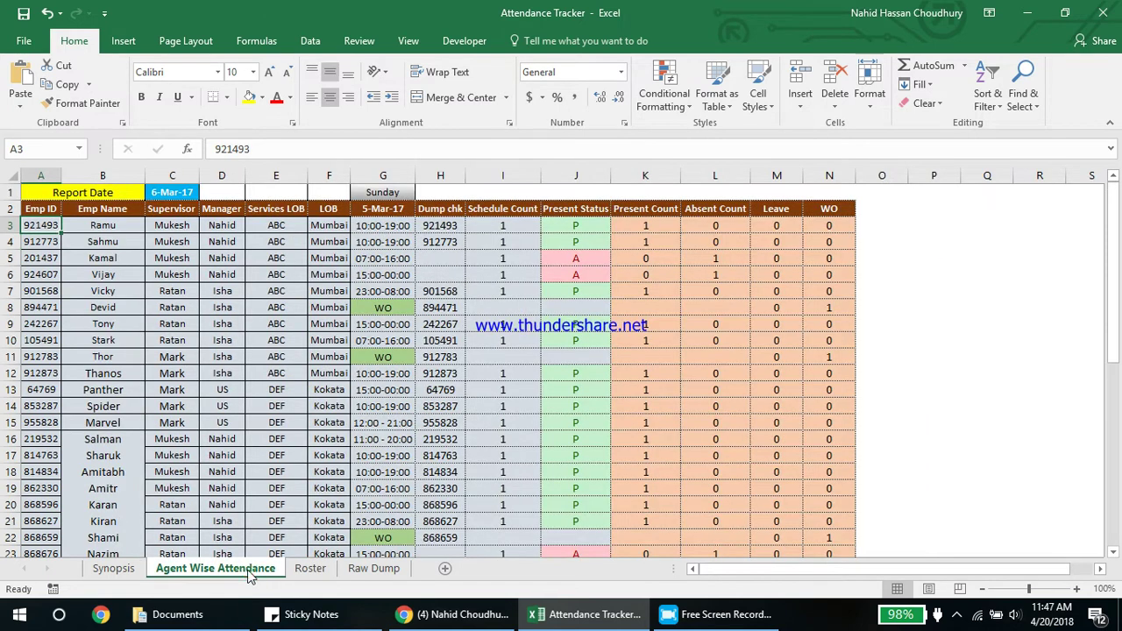
{"action": "key", "text": "Up"}
{"action": "key", "text": "Up"}
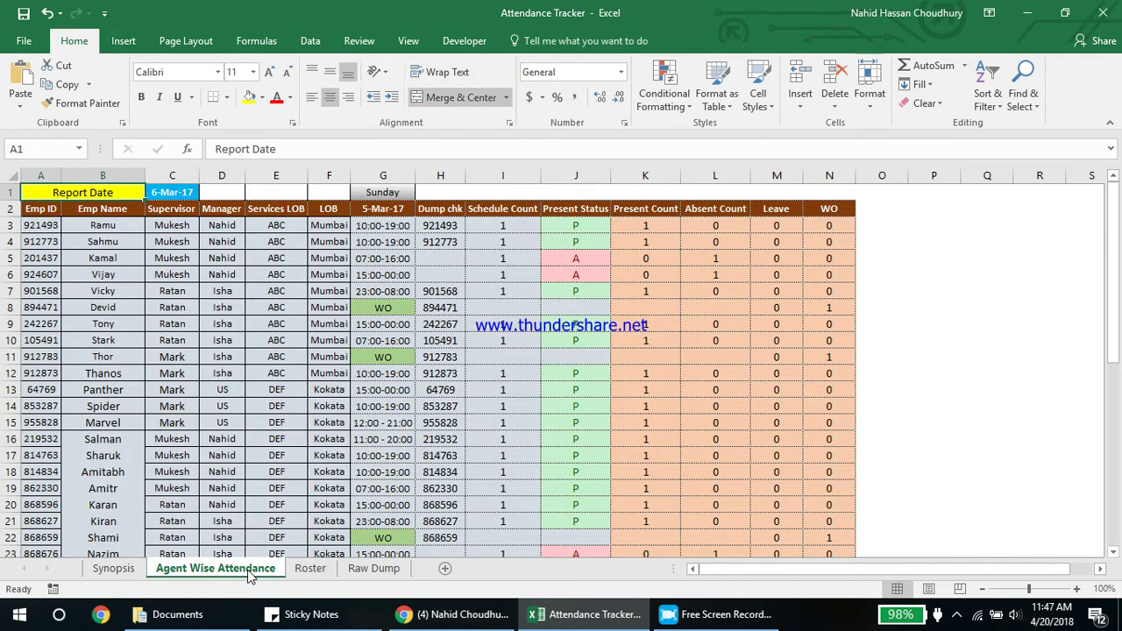
{"action": "key", "text": "Right"}
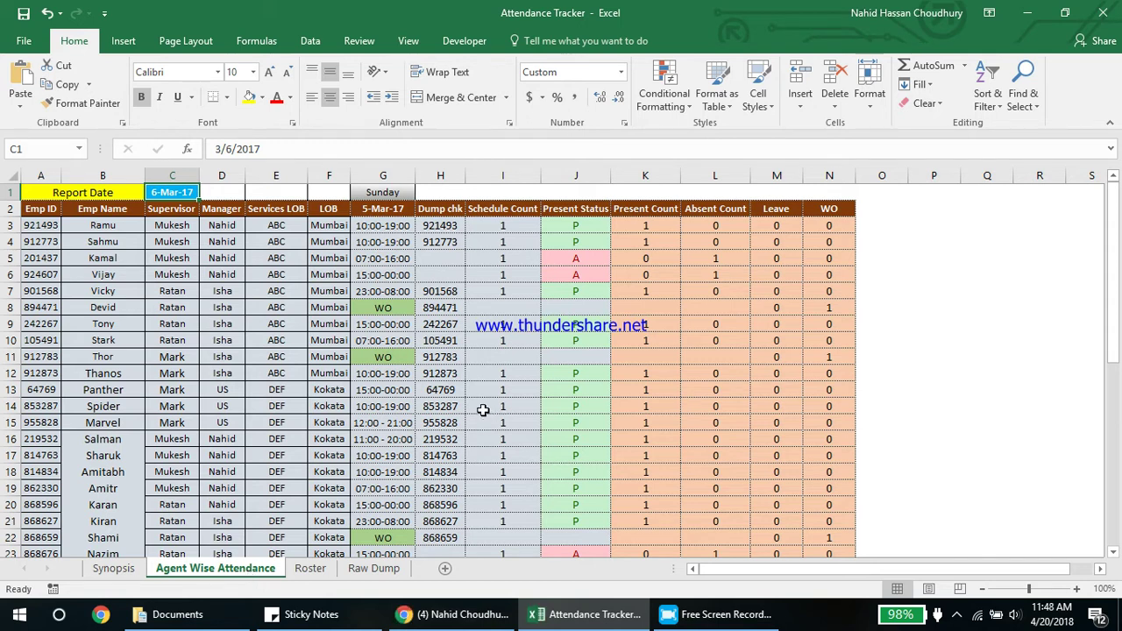
{"action": "left_click", "coordinate": [33, 230]}
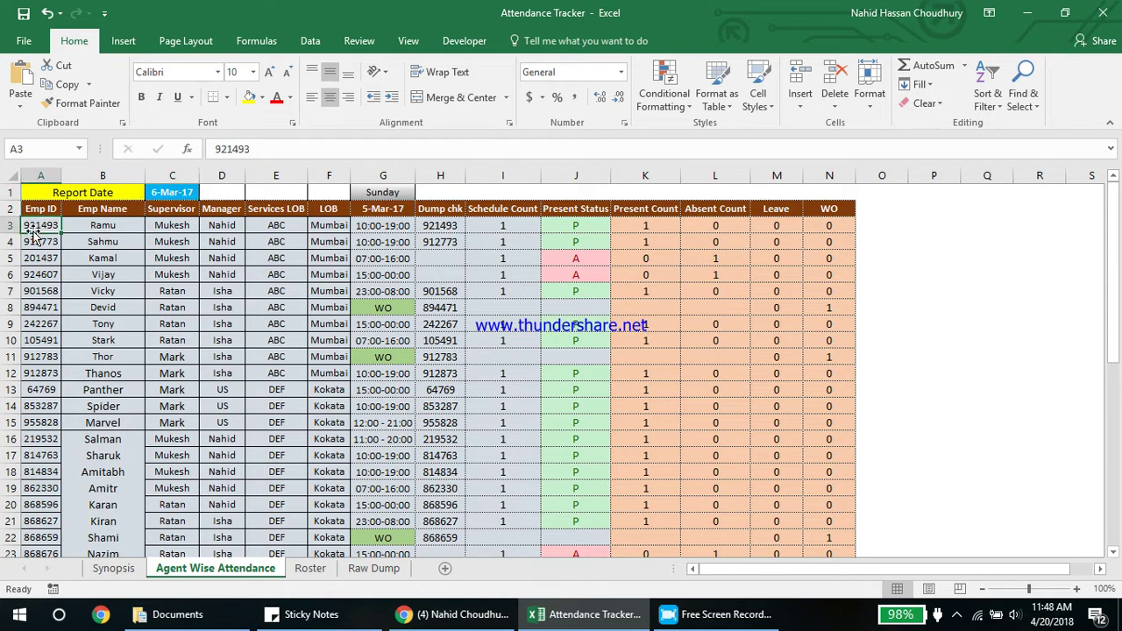
{"action": "left_click", "coordinate": [309, 568]}
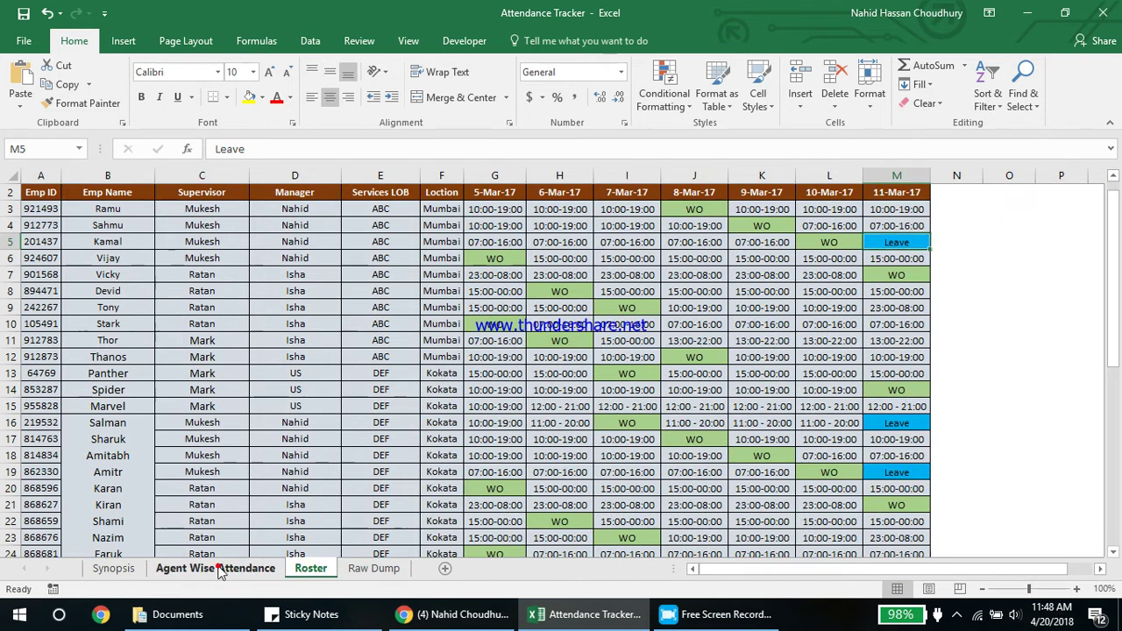
{"action": "left_click", "coordinate": [219, 568]}
{"action": "left_click", "coordinate": [178, 226]}
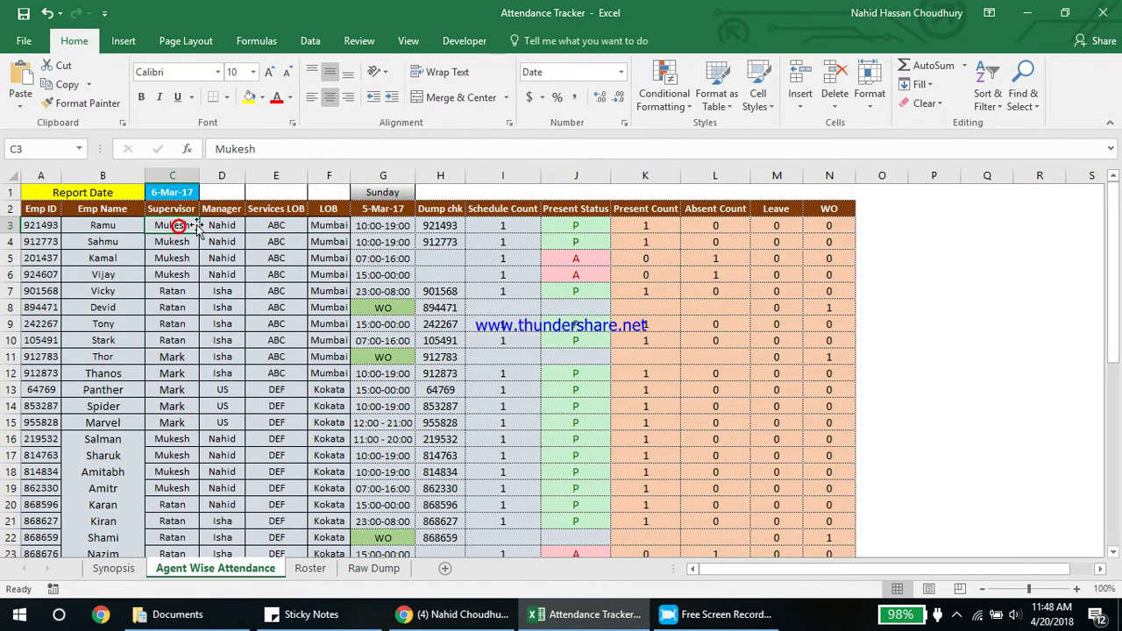
{"action": "left_click", "coordinate": [219, 225]}
{"action": "left_click", "coordinate": [261, 224]}
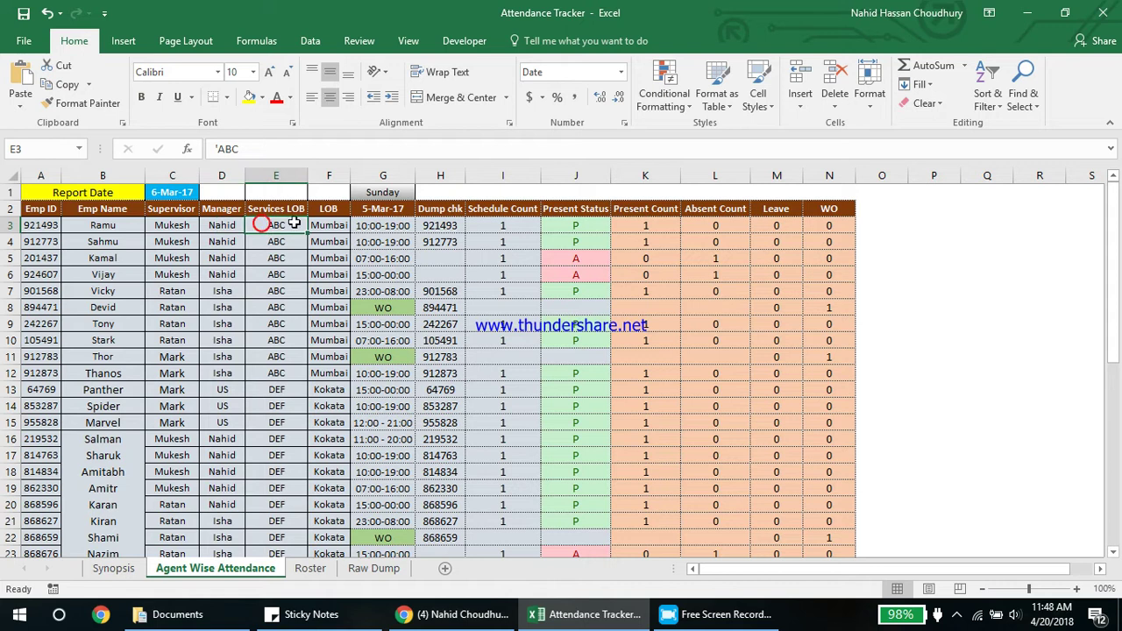
- Replace the LOB column heading in F2 with Location
{"action": "left_click", "coordinate": [329, 225]}
{"action": "left_click", "coordinate": [333, 209]}
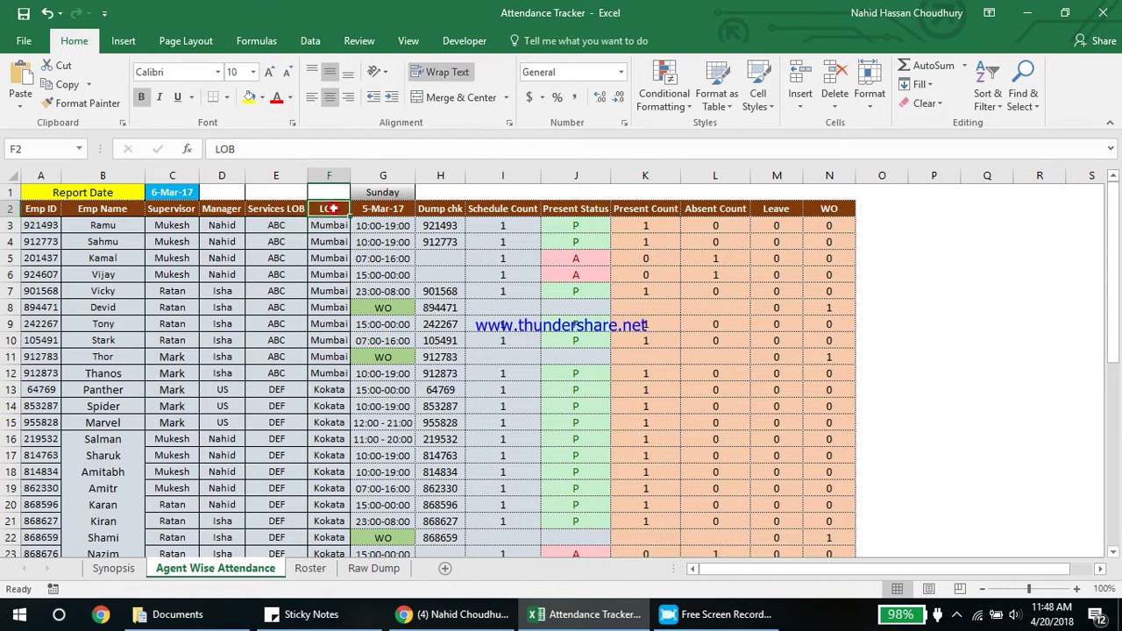
{"action": "type", "text": "Location"}
{"action": "key", "text": "Return"}
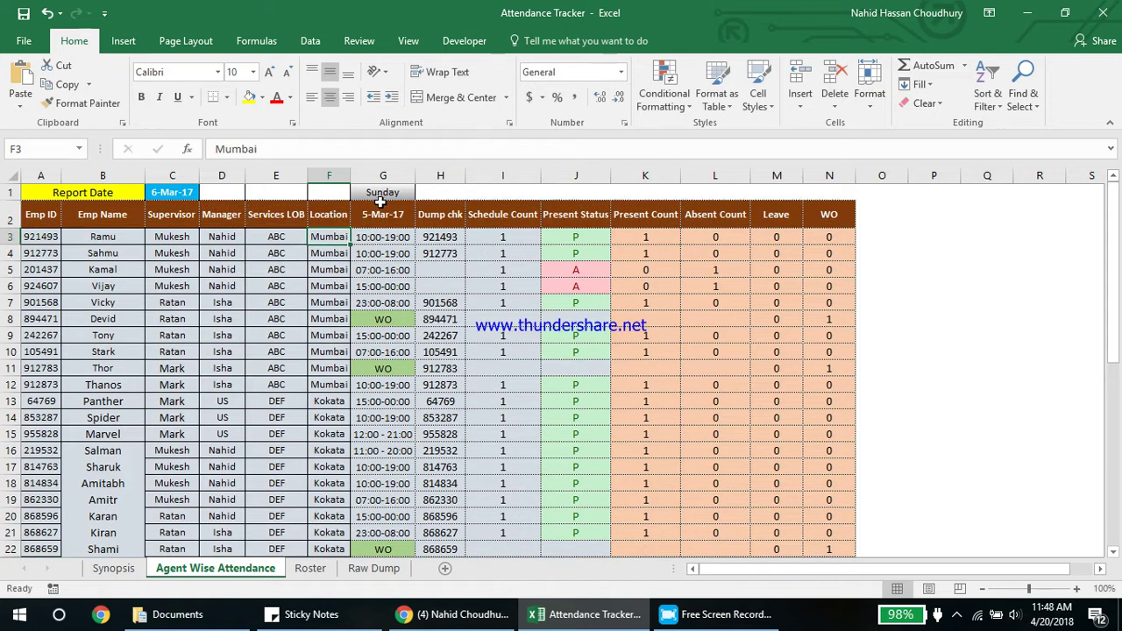
{"action": "left_click", "coordinate": [396, 213]}
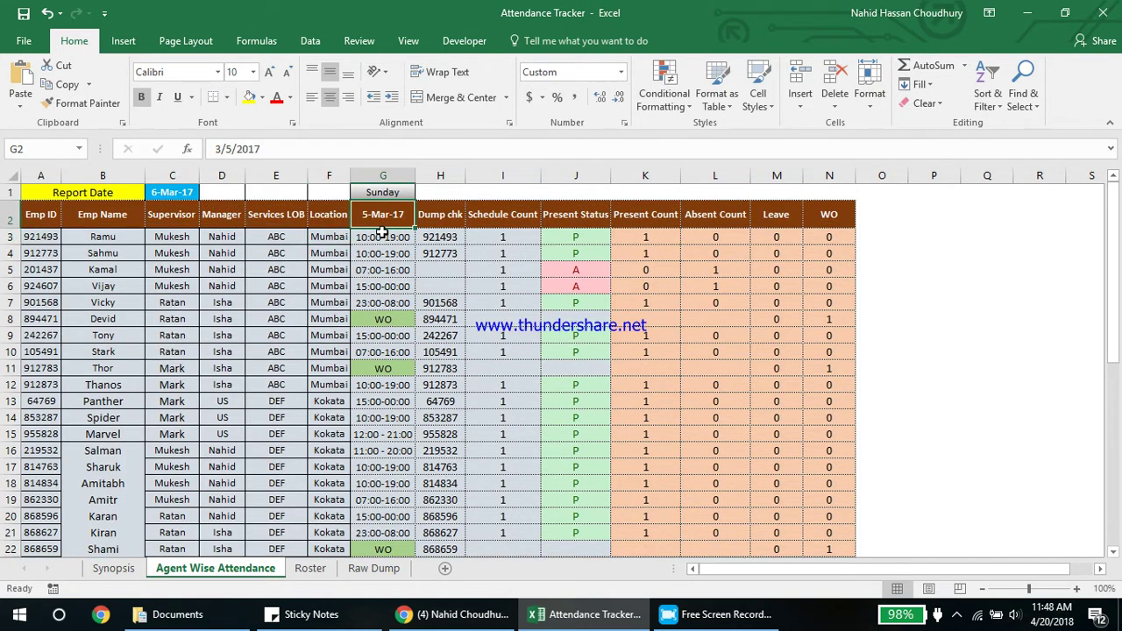
- Change the Report Date in C1 to 5-Mar-17
{"action": "left_click", "coordinate": [386, 238]}
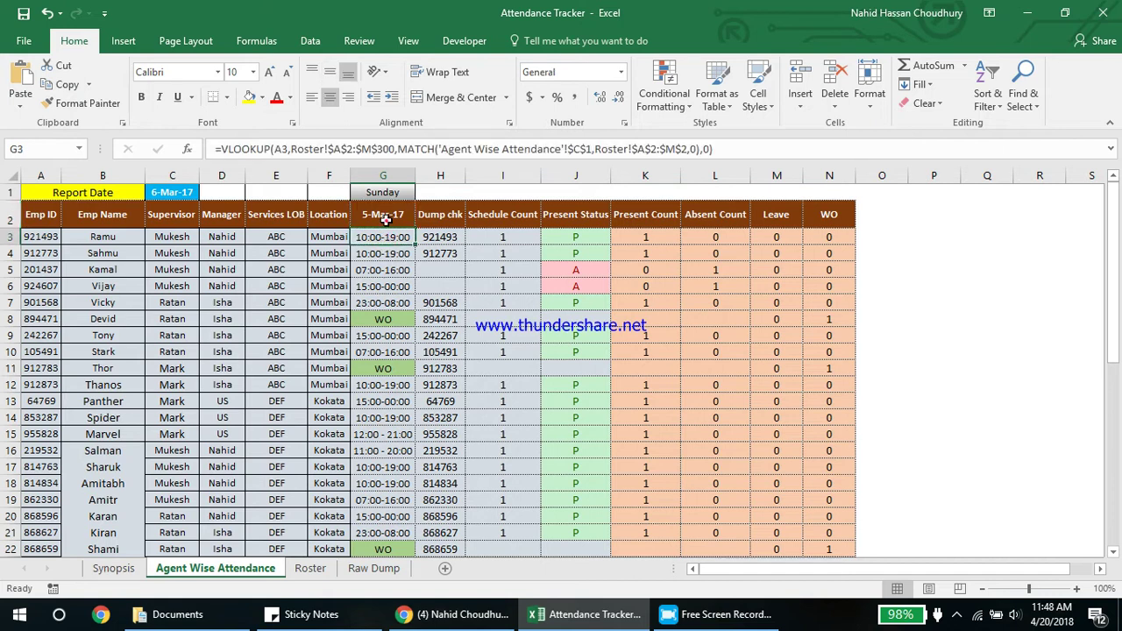
{"action": "left_click", "coordinate": [384, 220]}
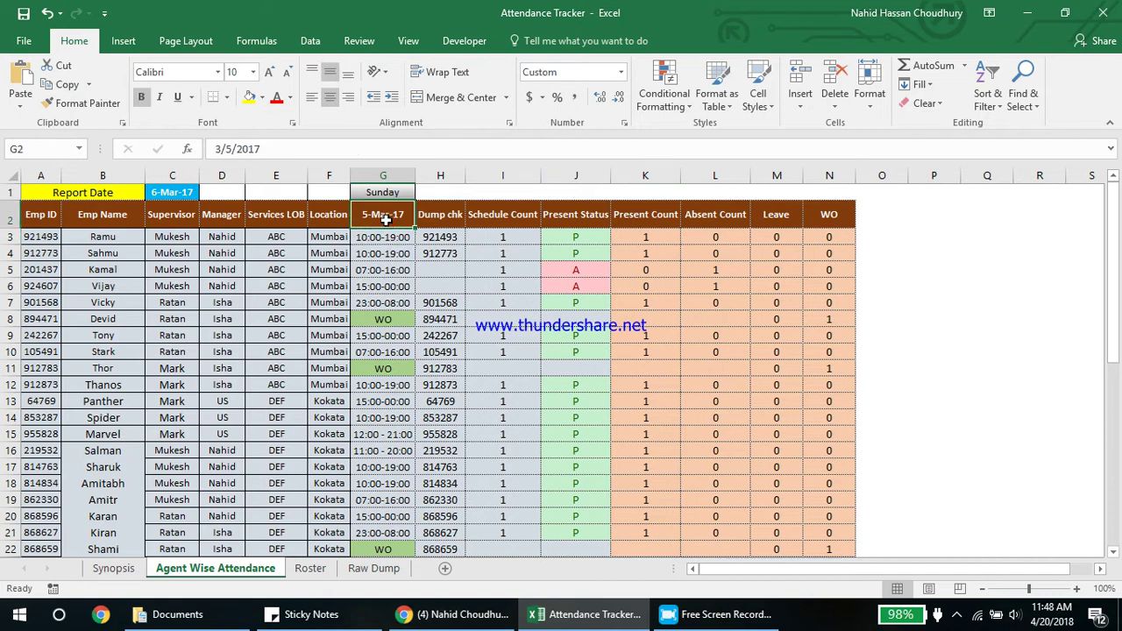
{"action": "left_click", "coordinate": [171, 192]}
{"action": "left_click", "coordinate": [226, 149]}
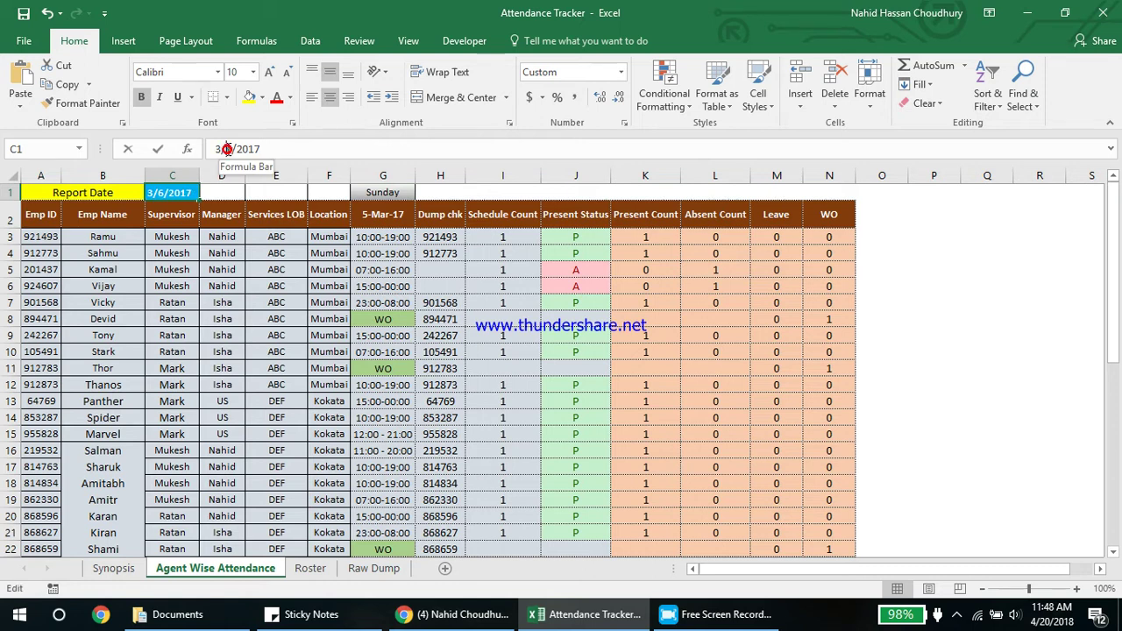
{"action": "key", "text": "Delete"}
{"action": "type", "text": "5"}
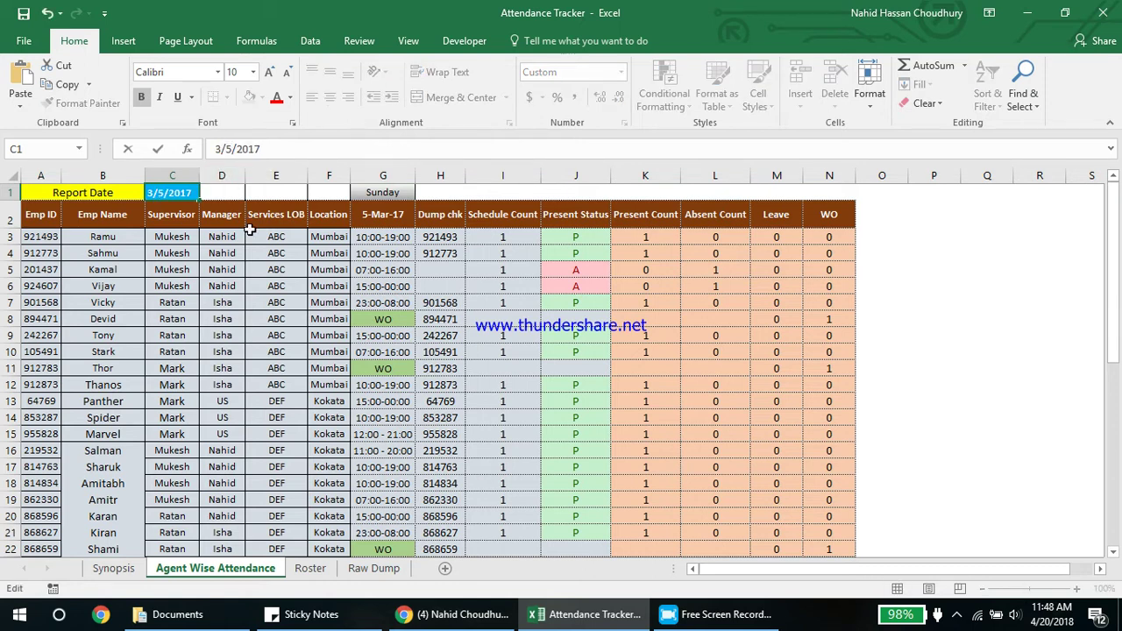
{"action": "left_click", "coordinate": [252, 233]}
- Link the Report Date in C1 to the G2 date heading with =G2
{"action": "left_click", "coordinate": [180, 195]}
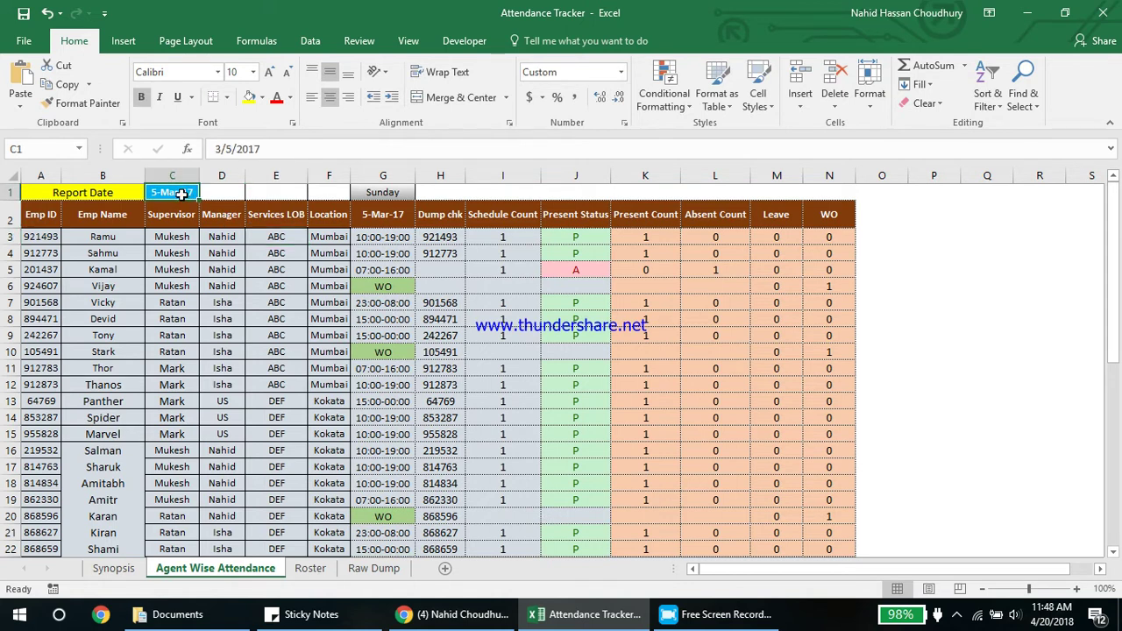
{"action": "type", "text": "="}
{"action": "left_click", "coordinate": [364, 214]}
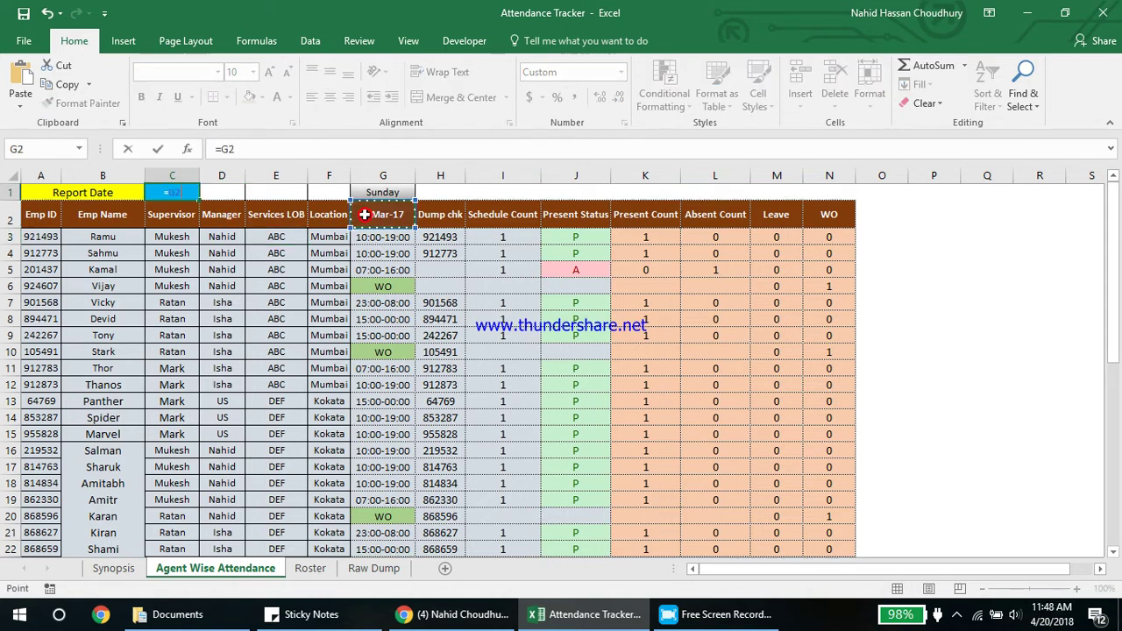
{"action": "key", "text": "Return"}
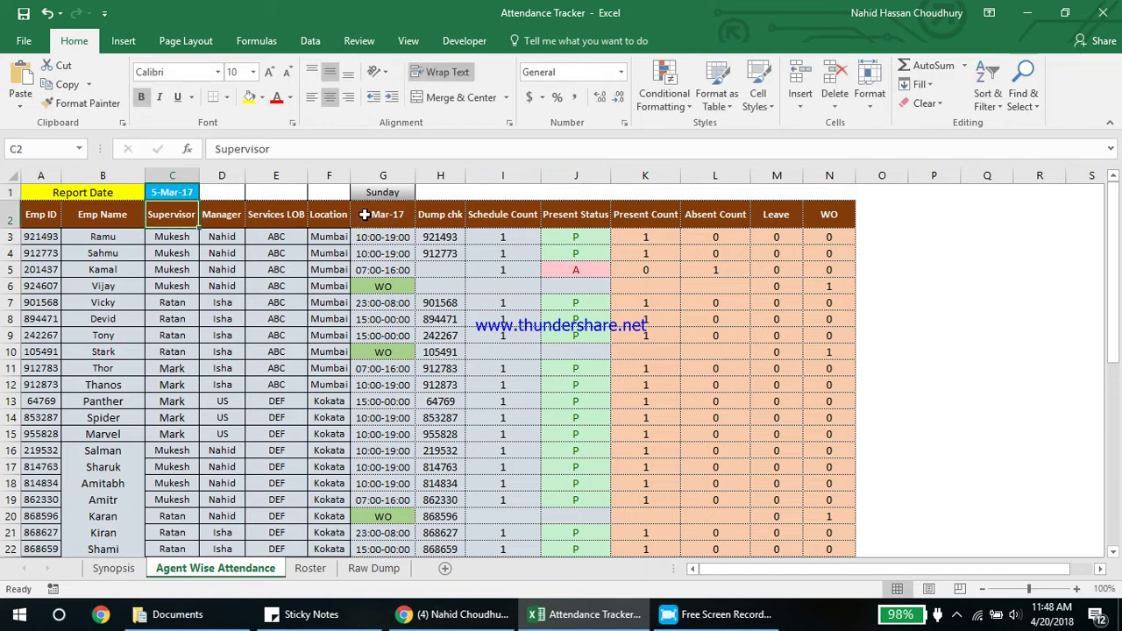
- Test the link by changing G2 to 6-Mar-17, then undo back to 5-Mar-17
{"action": "double_click", "coordinate": [395, 207]}
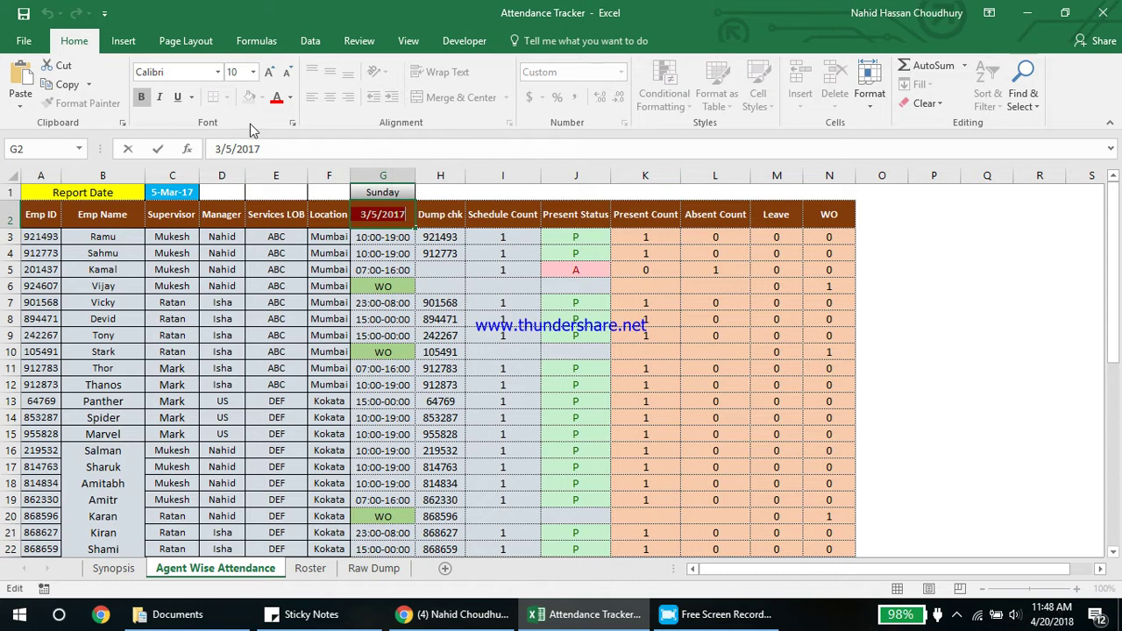
{"action": "left_click", "coordinate": [226, 148]}
{"action": "key", "text": "Delete"}
{"action": "type", "text": "6"}
{"action": "key", "text": "Return"}
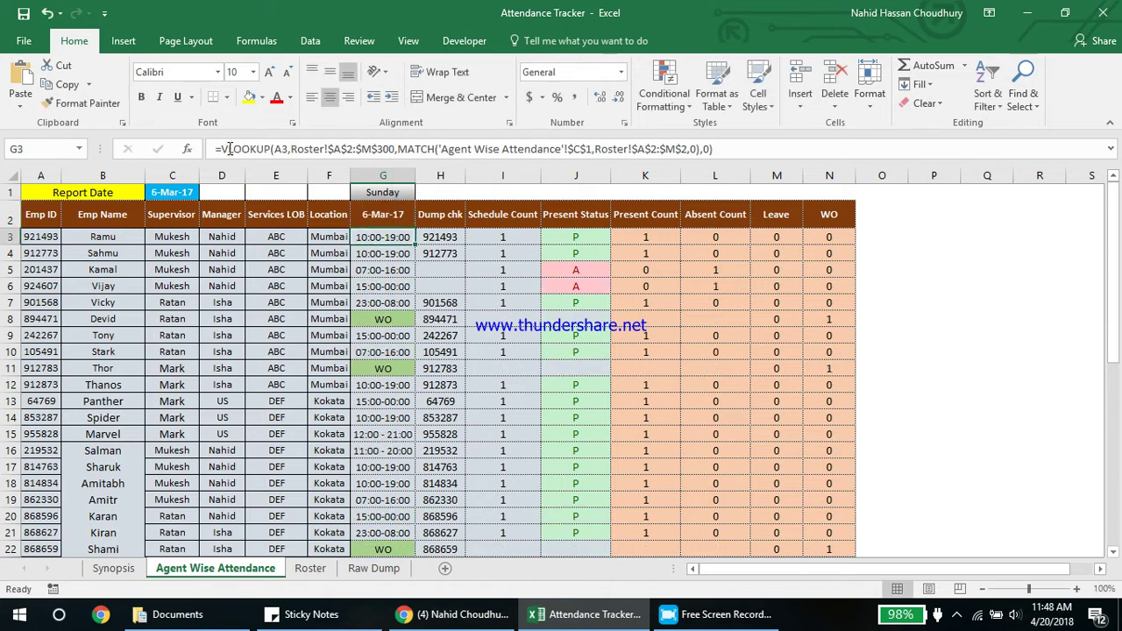
{"action": "key", "text": "ctrl+z"}
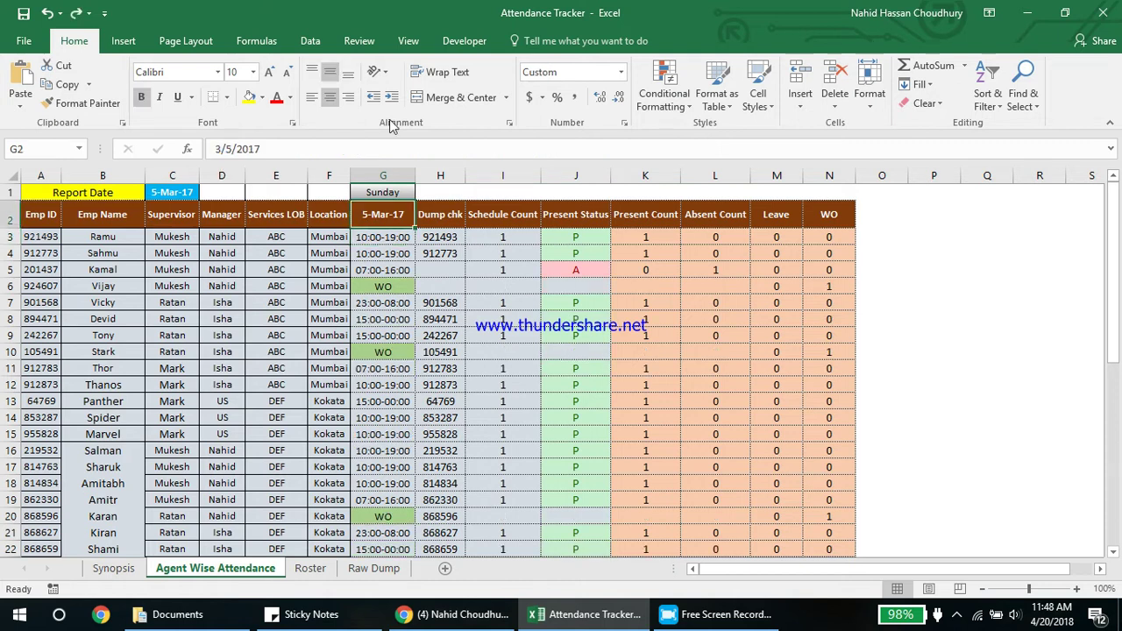
{"action": "left_click", "coordinate": [383, 235]}
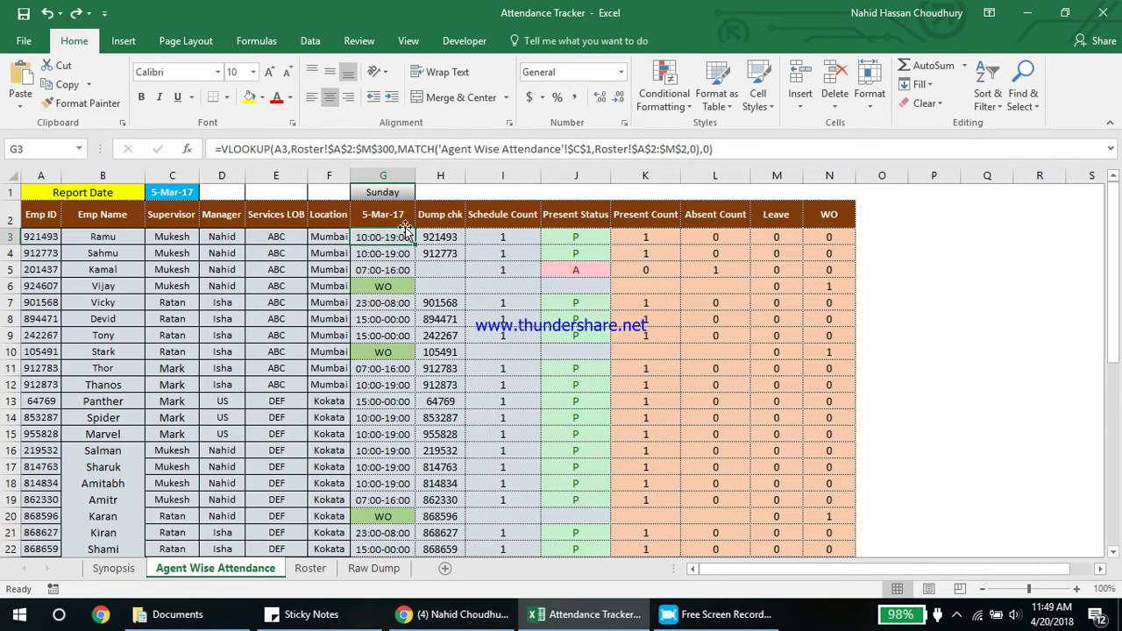
{"action": "key", "text": "Right"}
{"action": "key", "text": "Right"}
{"action": "key", "text": "Right"}
{"action": "key", "text": "Right"}
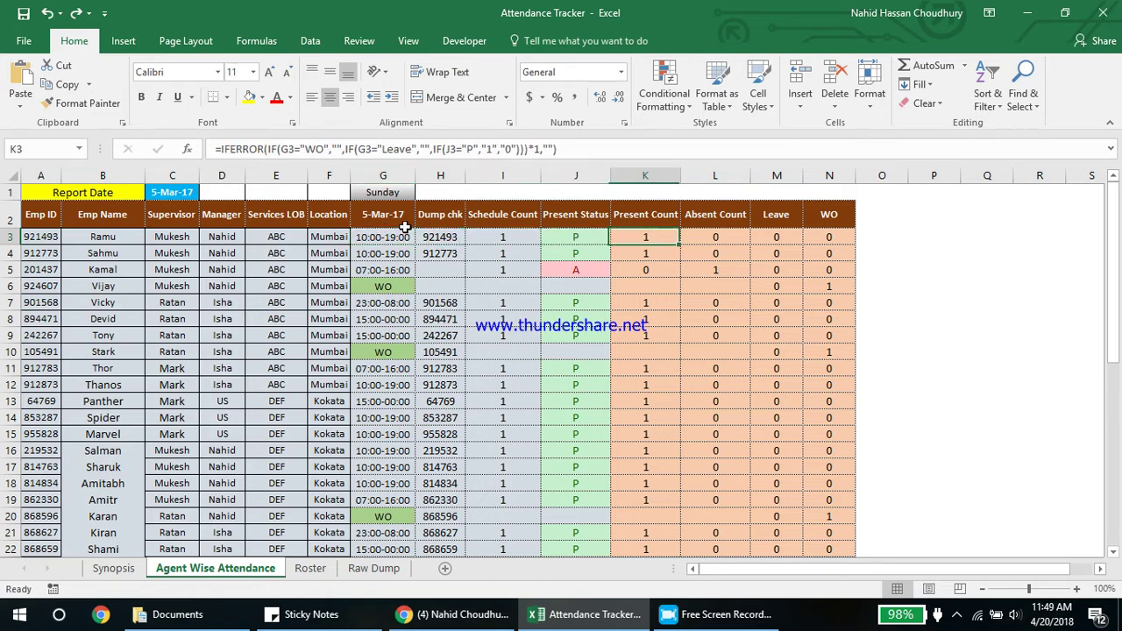
{"action": "key", "text": "Right"}
{"action": "key", "text": "Right"}
{"action": "key", "text": "Right"}
{"action": "key", "text": "Left"}
{"action": "key", "text": "Left"}
{"action": "key", "text": "Left"}
{"action": "key", "text": "Left"}
{"action": "key", "text": "Left"}
{"action": "key", "text": "Left"}
{"action": "key", "text": "Left"}
{"action": "key", "text": "Left"}
{"action": "key", "text": "Right"}
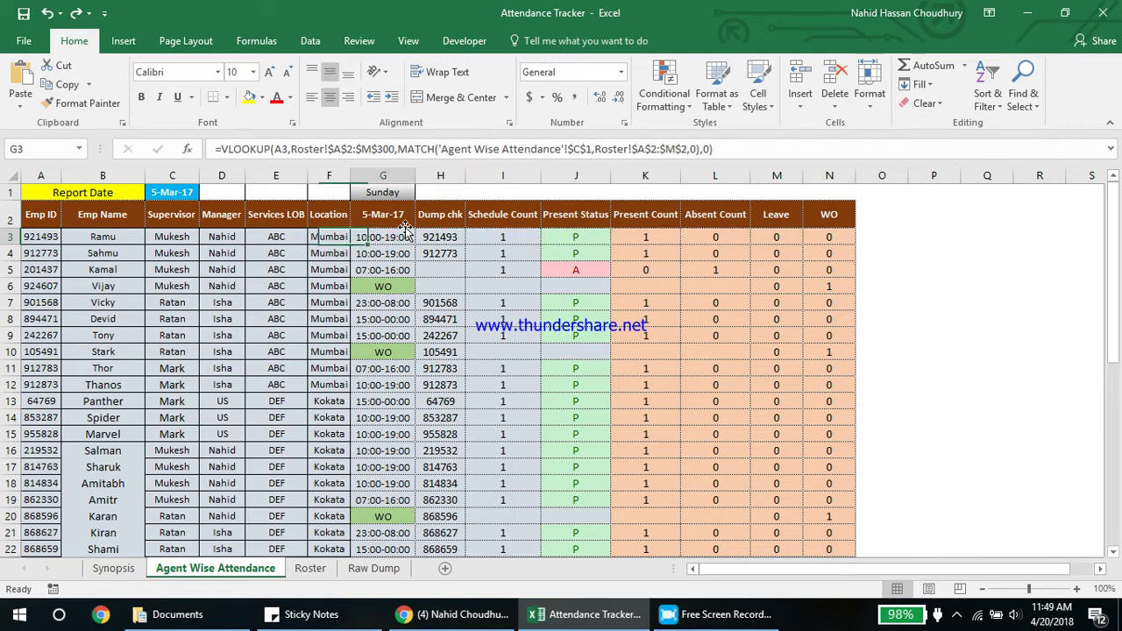
{"action": "left_click", "coordinate": [405, 206]}
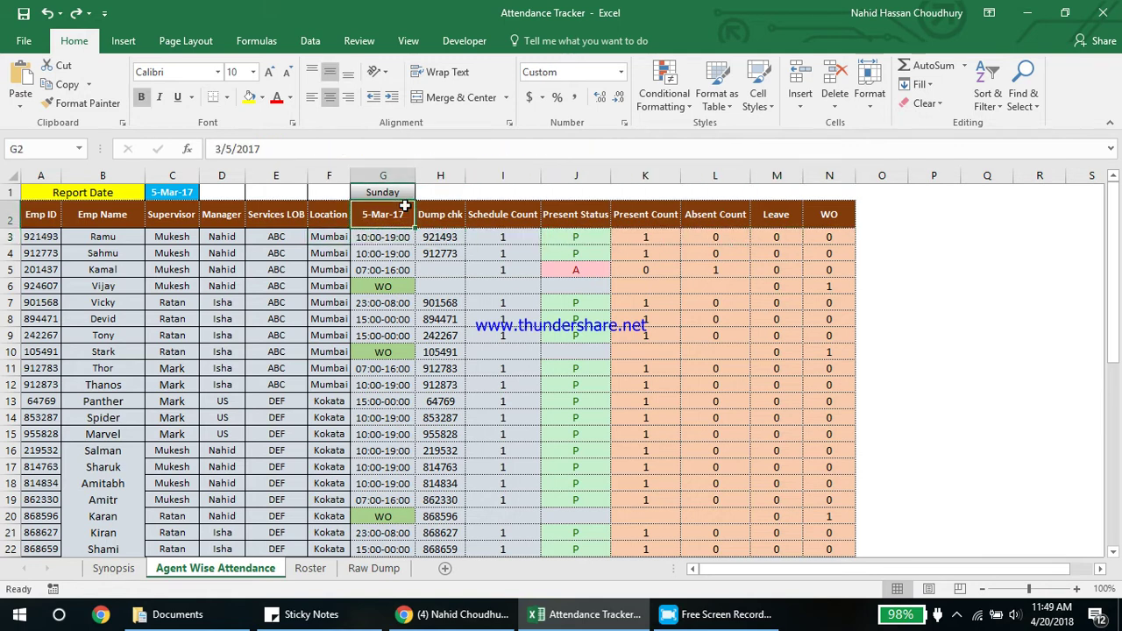
{"action": "left_click", "coordinate": [366, 247]}
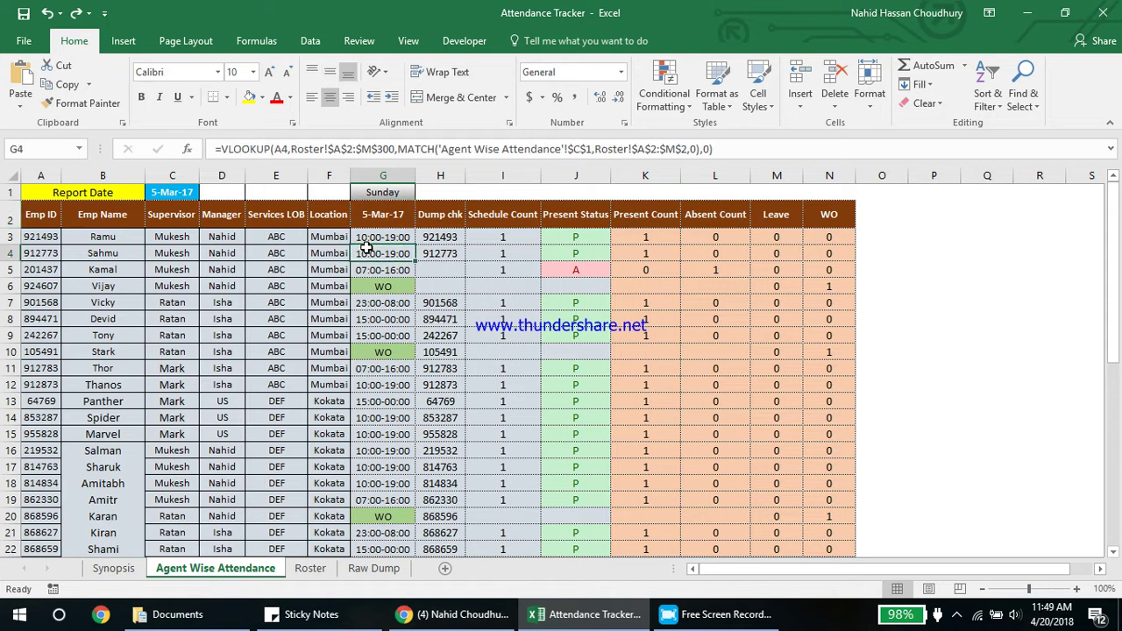
{"action": "left_click", "coordinate": [372, 224]}
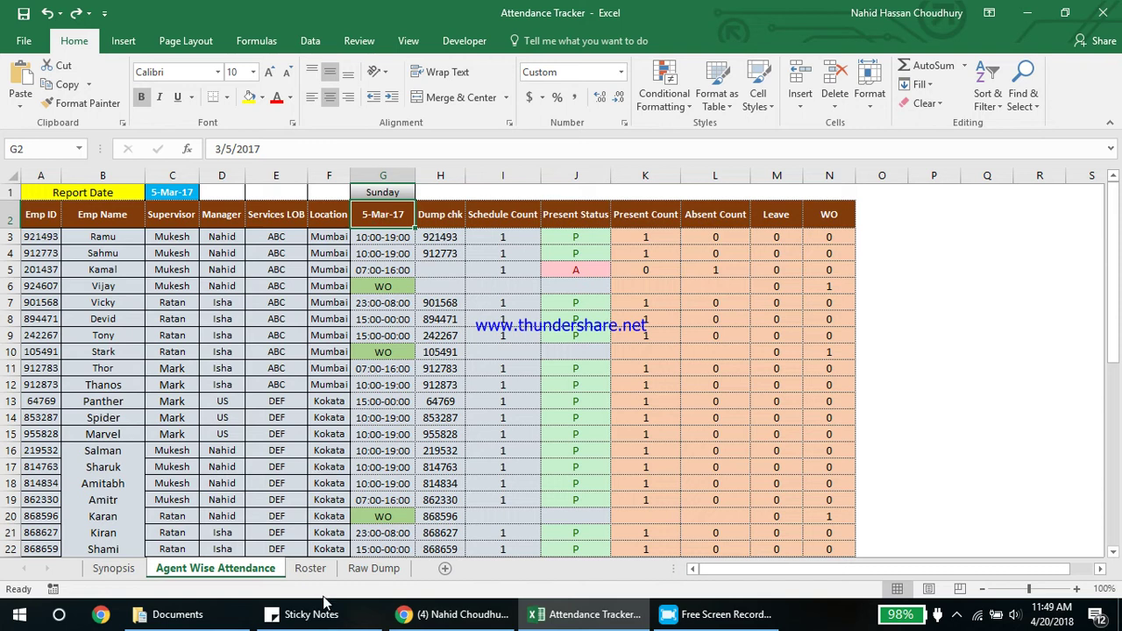
{"action": "left_click", "coordinate": [314, 570]}
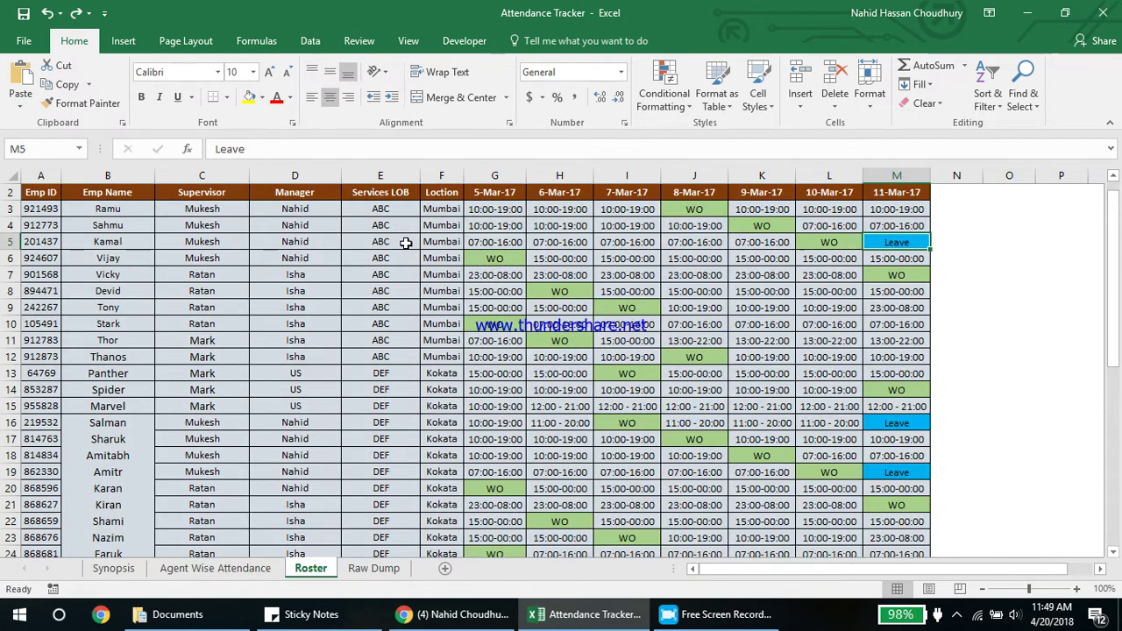
{"action": "left_click", "coordinate": [522, 187]}
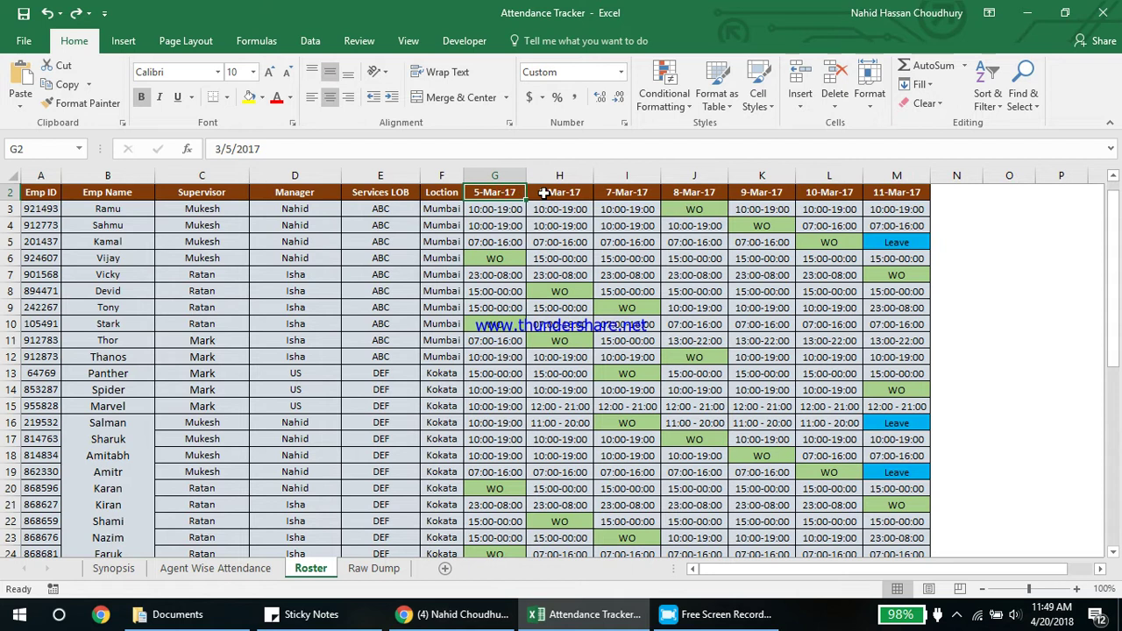
{"action": "left_click", "coordinate": [544, 192]}
{"action": "left_click", "coordinate": [640, 191]}
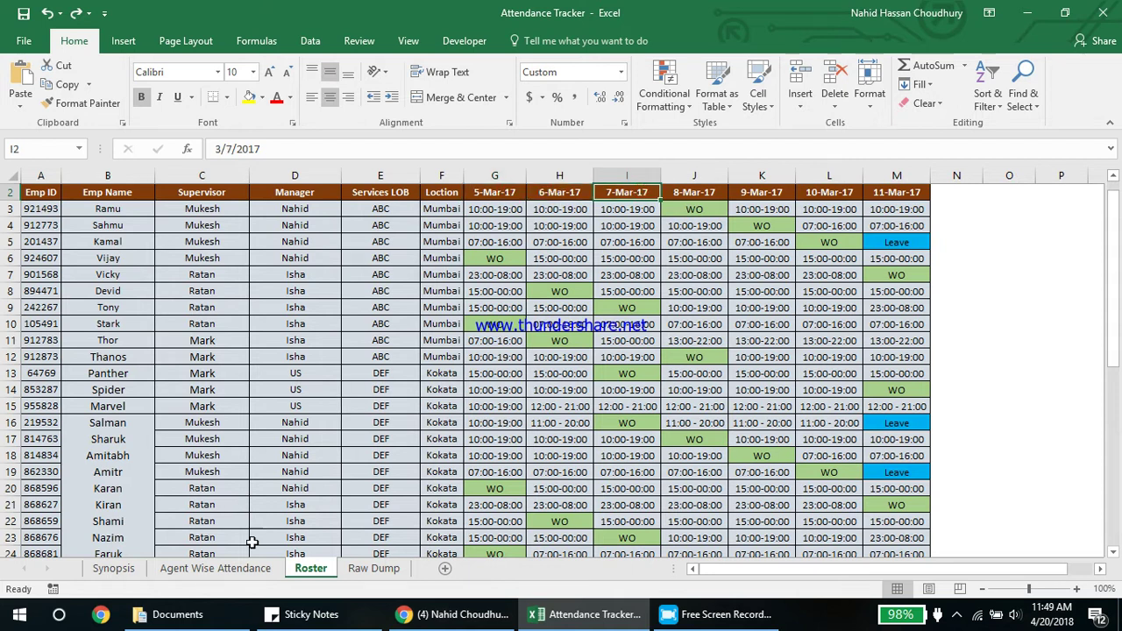
{"action": "left_click", "coordinate": [114, 568]}
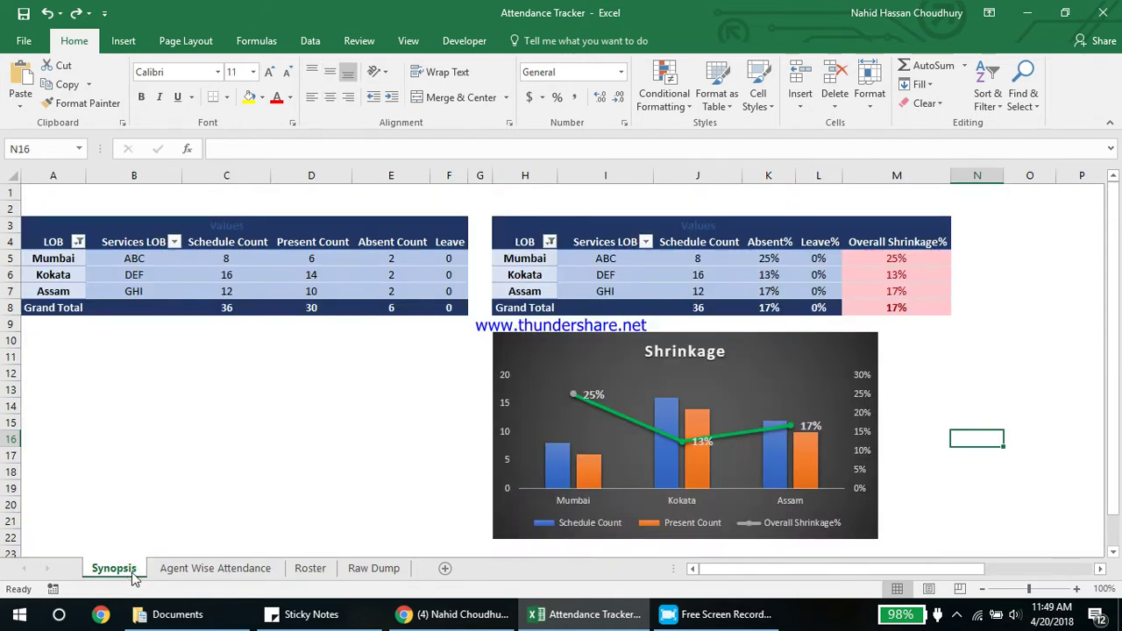
{"action": "left_click", "coordinate": [178, 571]}
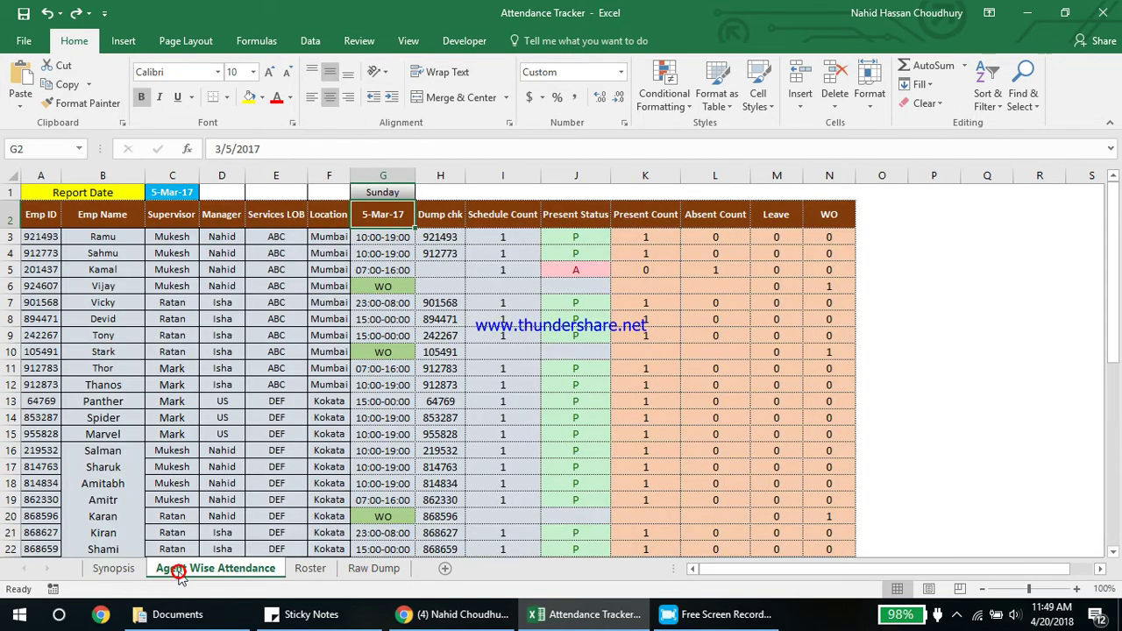
{"action": "left_click", "coordinate": [387, 235]}
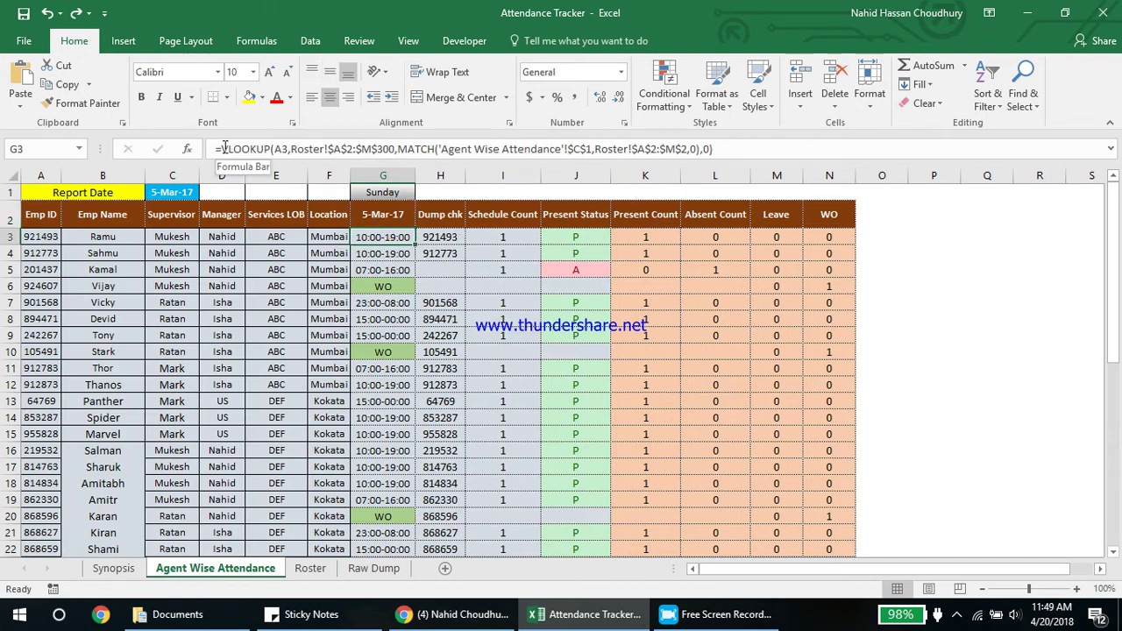
{"action": "key", "text": "super"}
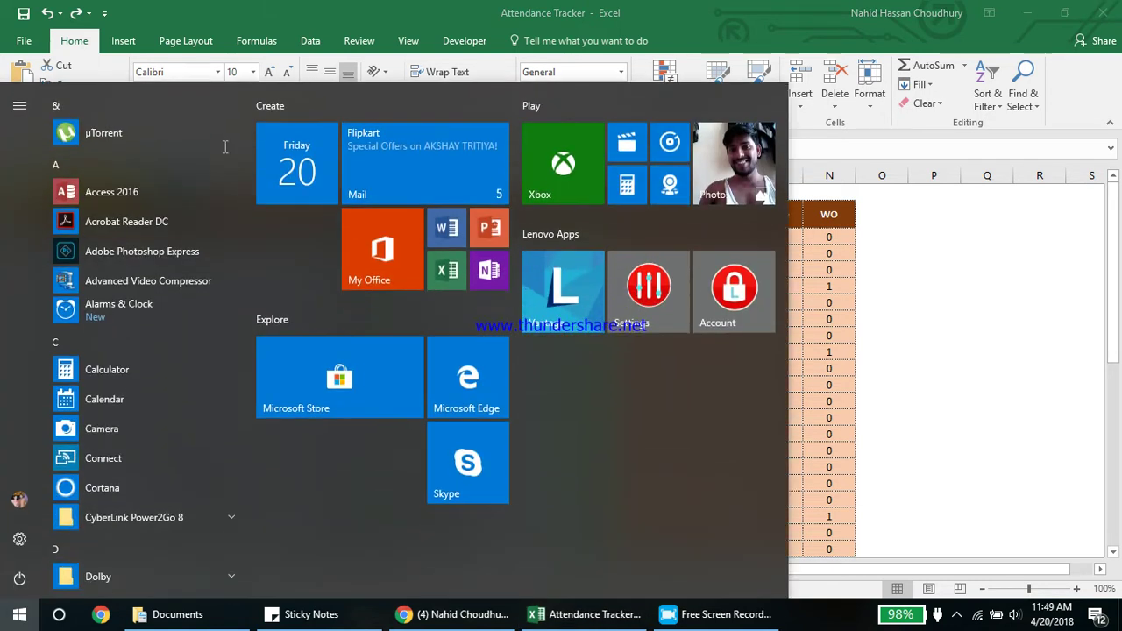
{"action": "key", "text": "super"}
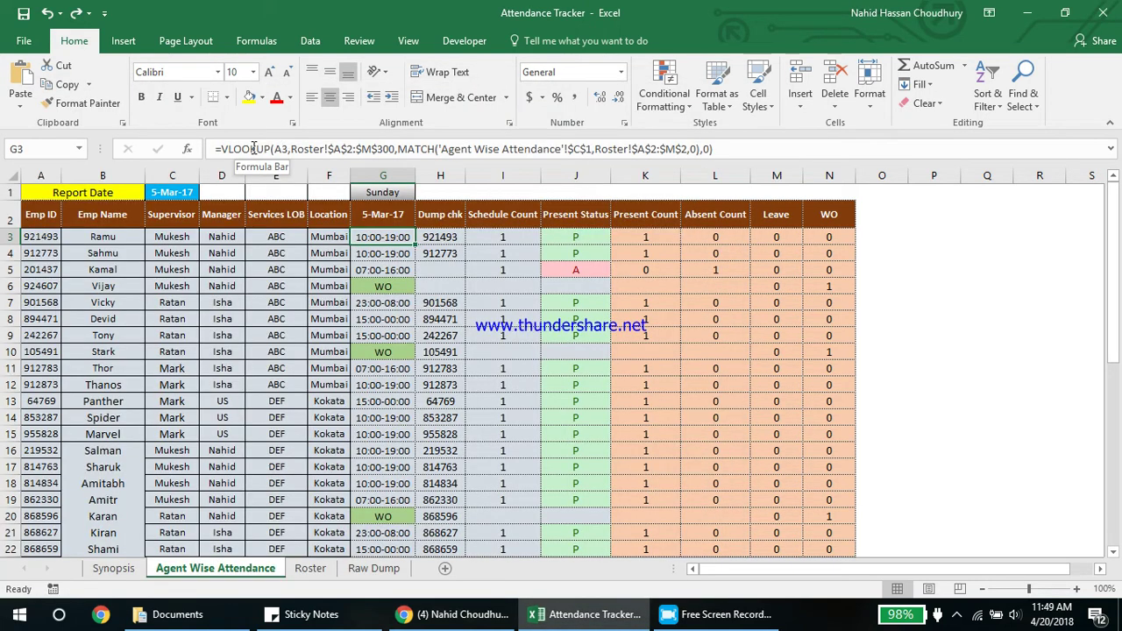
{"action": "left_click", "coordinate": [724, 148]}
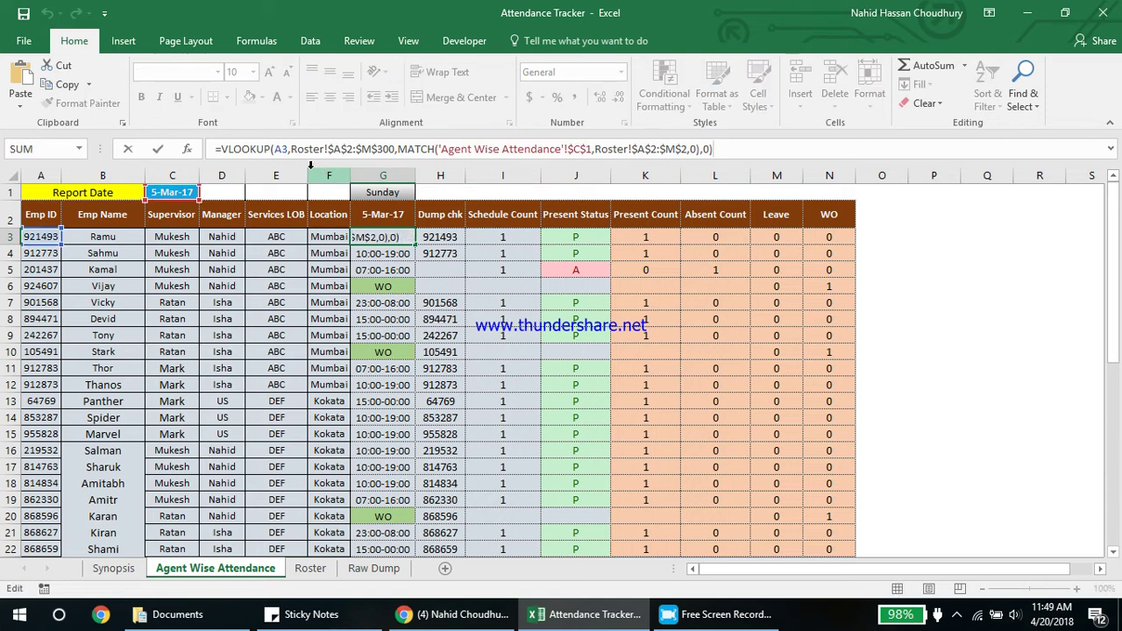
{"action": "left_click", "coordinate": [217, 148], "text": "shift"}
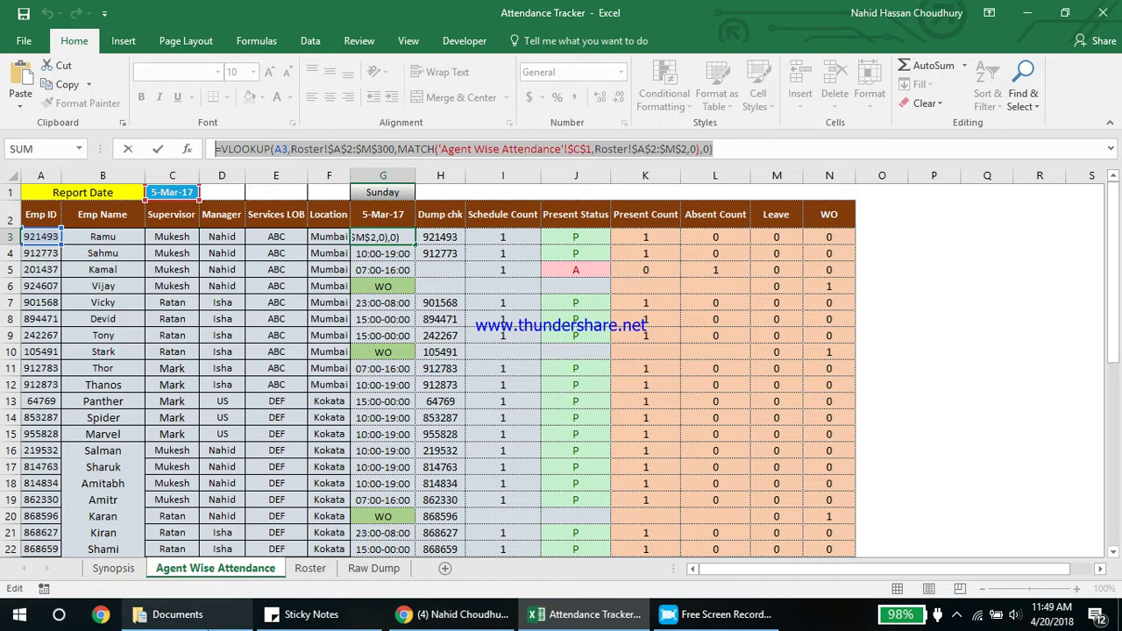
{"action": "left_click", "coordinate": [659, 401]}
{"action": "key", "text": "Escape"}
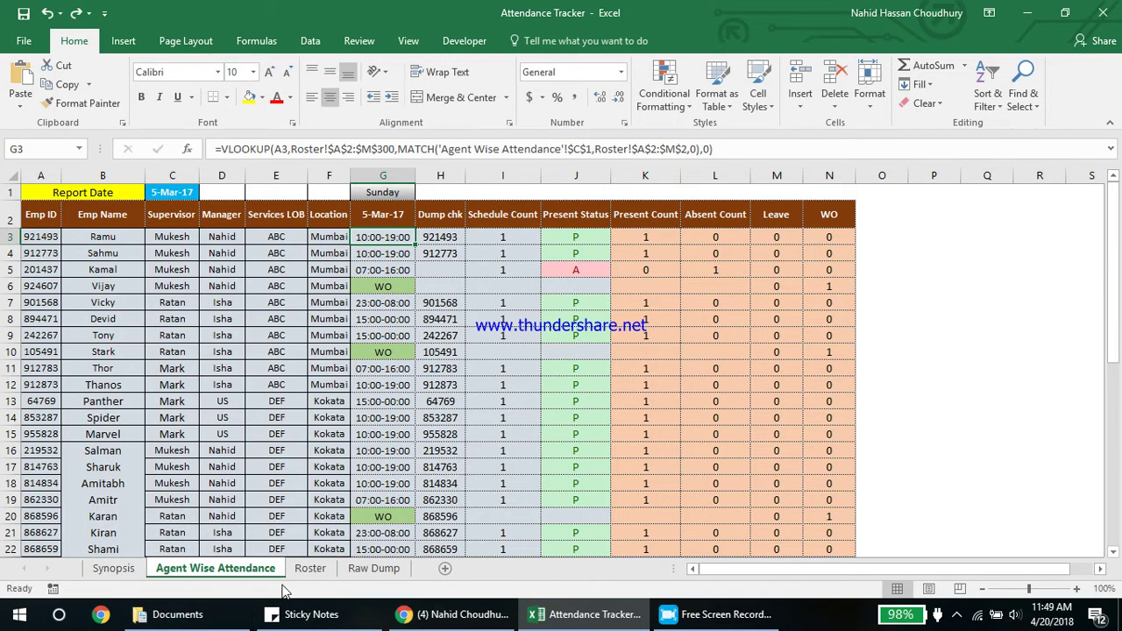
- Compare Roster's date columns with Agent Wise Attendance and highlight the MATCH portion of G3's formula
{"action": "left_click", "coordinate": [311, 568]}
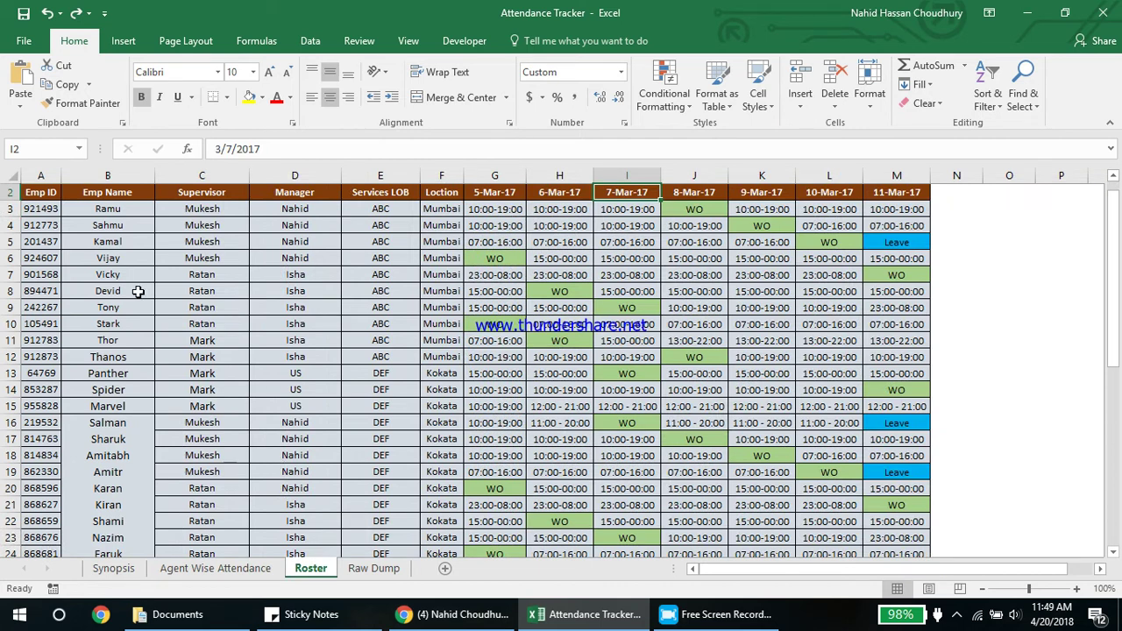
{"action": "left_click", "coordinate": [45, 208]}
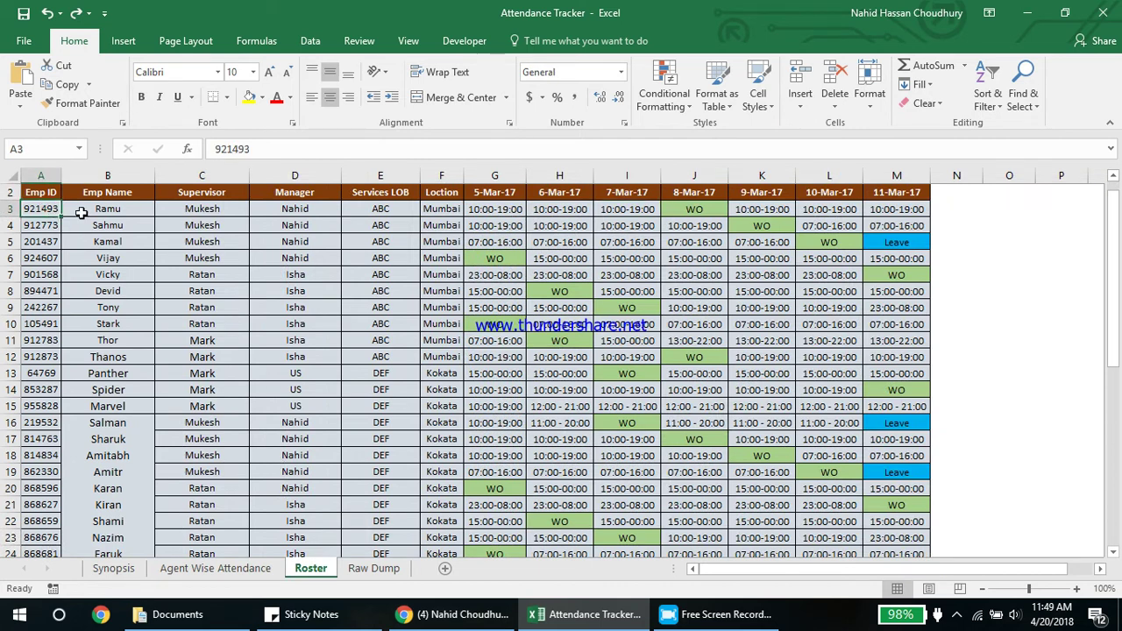
{"action": "left_click", "coordinate": [188, 570]}
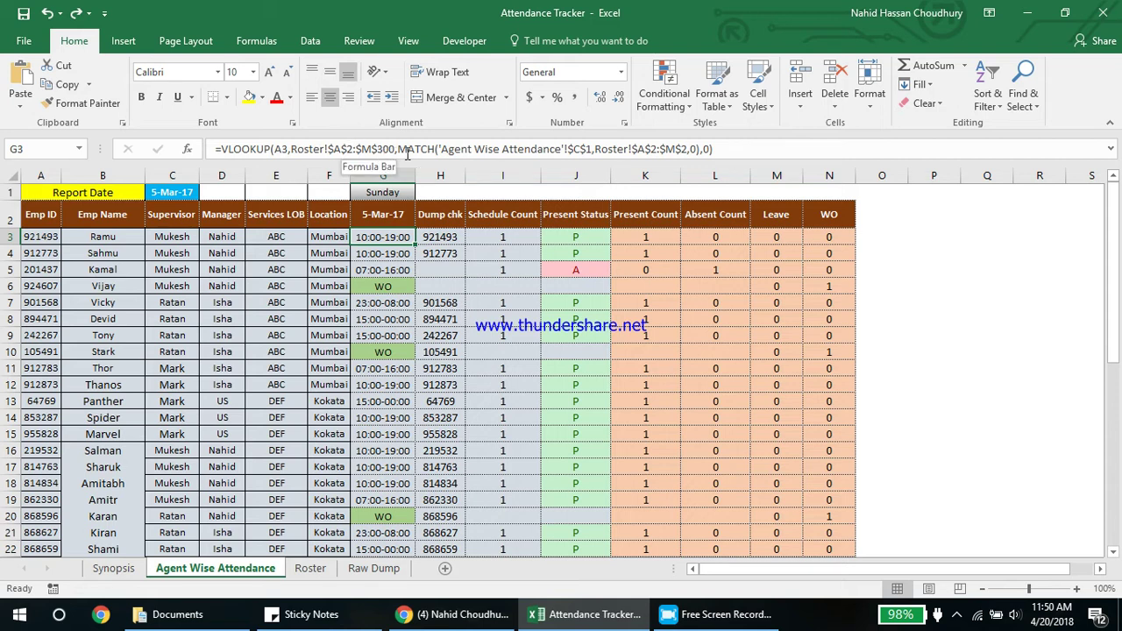
{"action": "left_click", "coordinate": [308, 569]}
{"action": "left_click", "coordinate": [907, 174]}
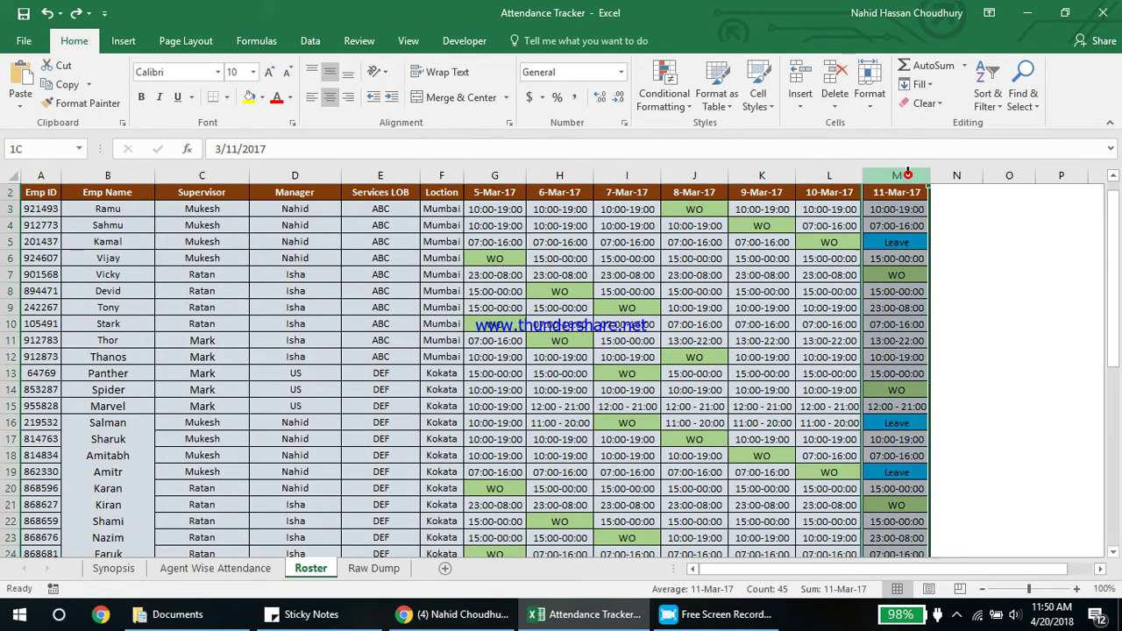
{"action": "left_click", "coordinate": [248, 571]}
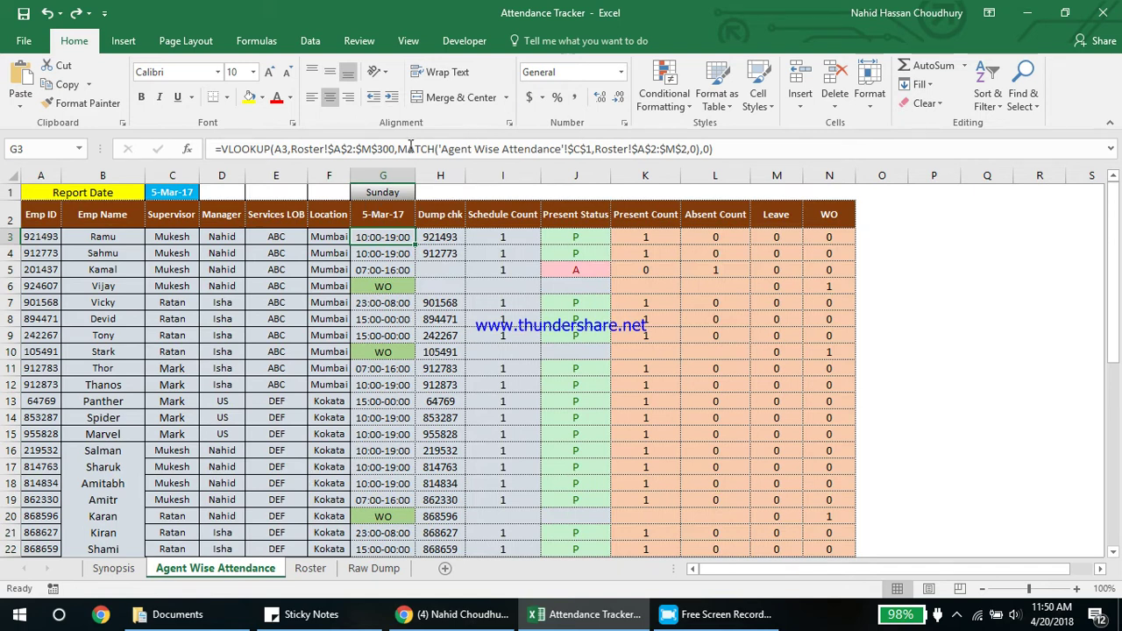
{"action": "left_click_drag", "start_coordinate": [399, 149], "coordinate": [581, 151]}
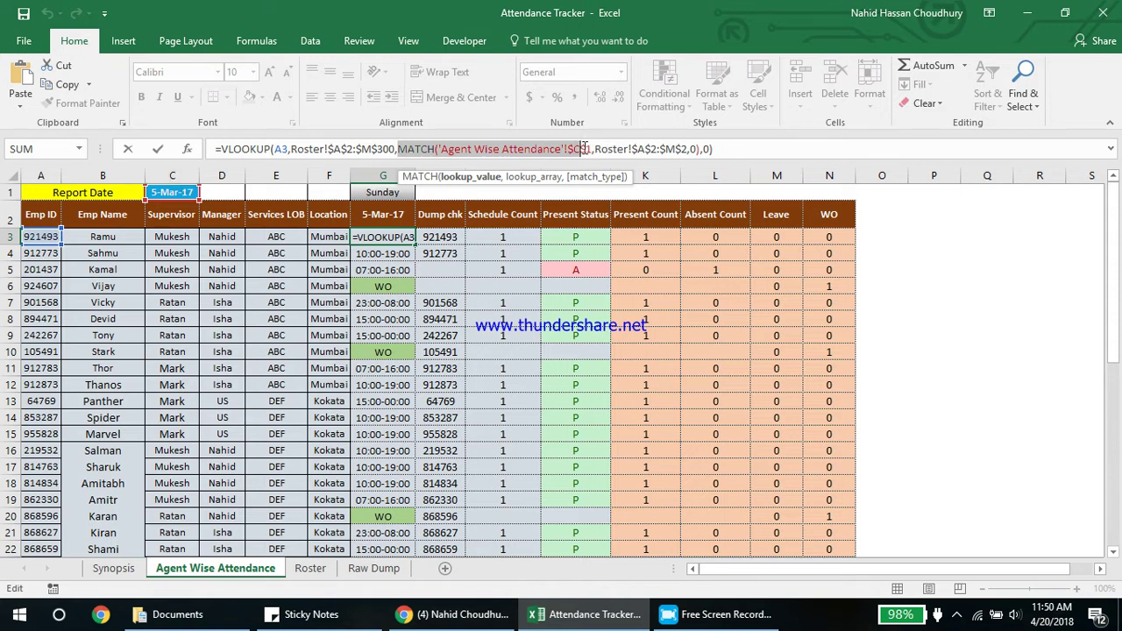
- Exit G3's formula unchanged, check the Roster date header row, and return to Agent Wise Attendance
{"action": "key", "text": "ctrl+Return"}
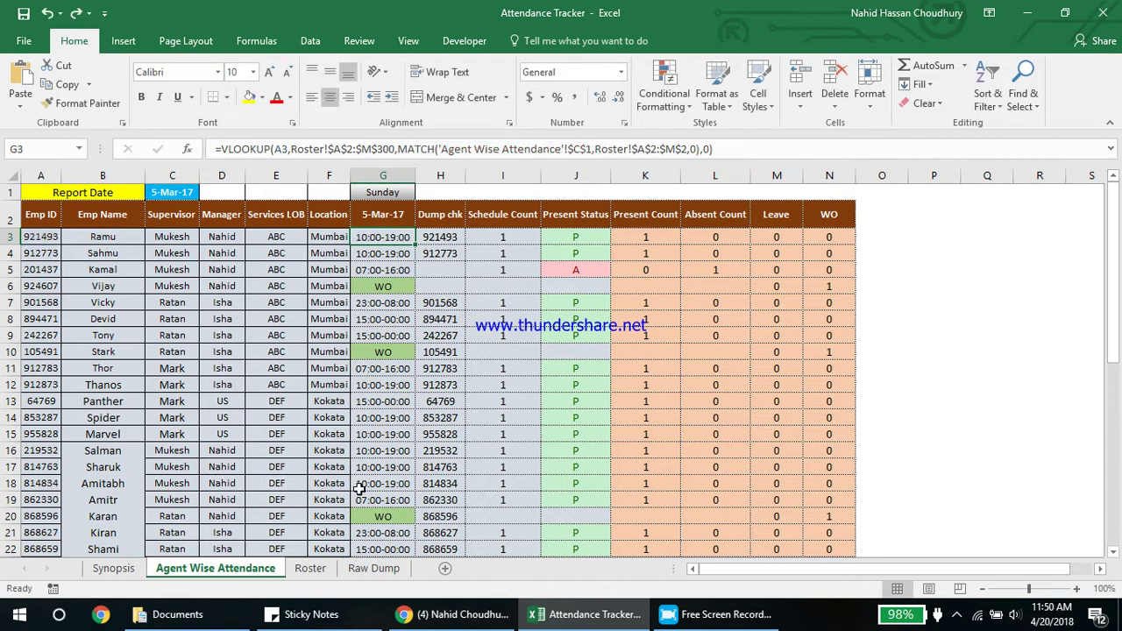
{"action": "left_click", "coordinate": [312, 568]}
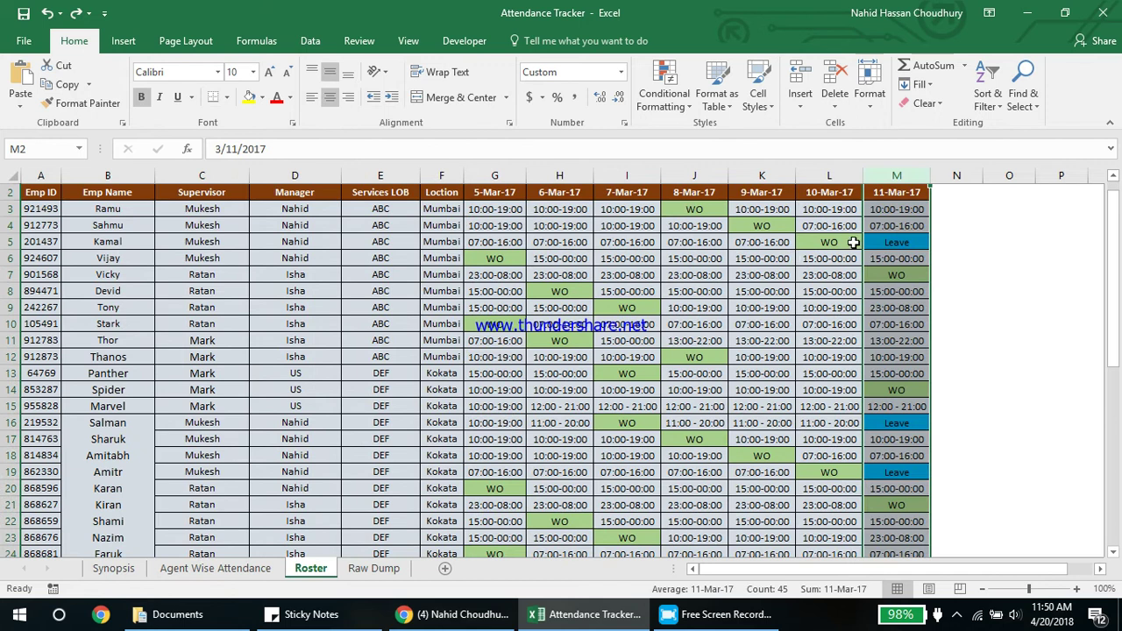
{"action": "left_click", "coordinate": [894, 189]}
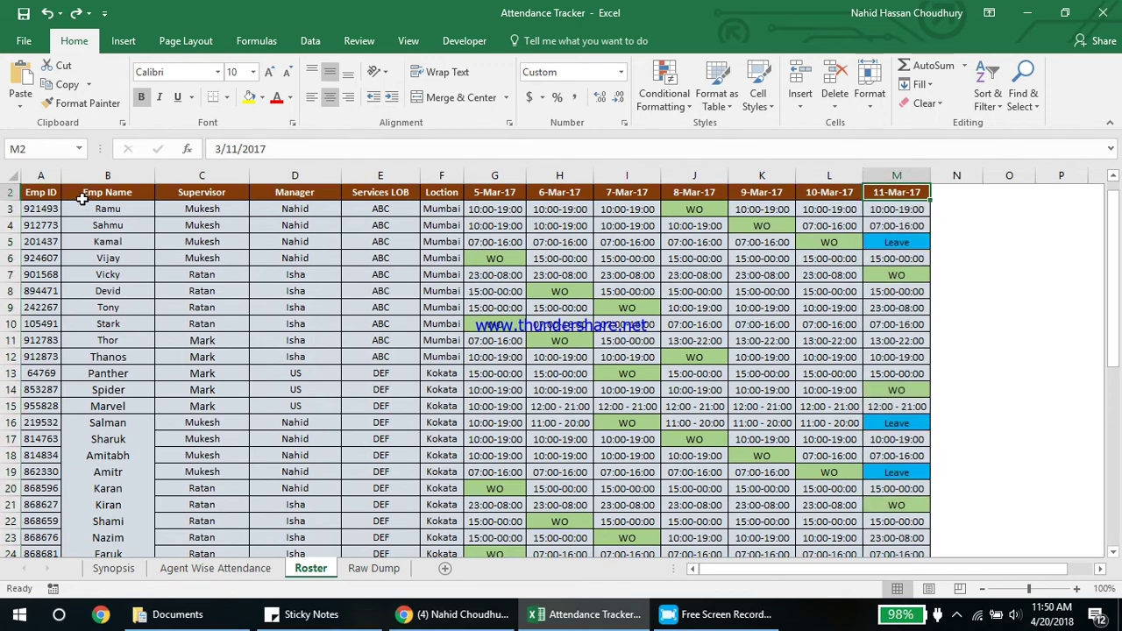
{"action": "left_click_drag", "start_coordinate": [44, 194], "coordinate": [701, 209]}
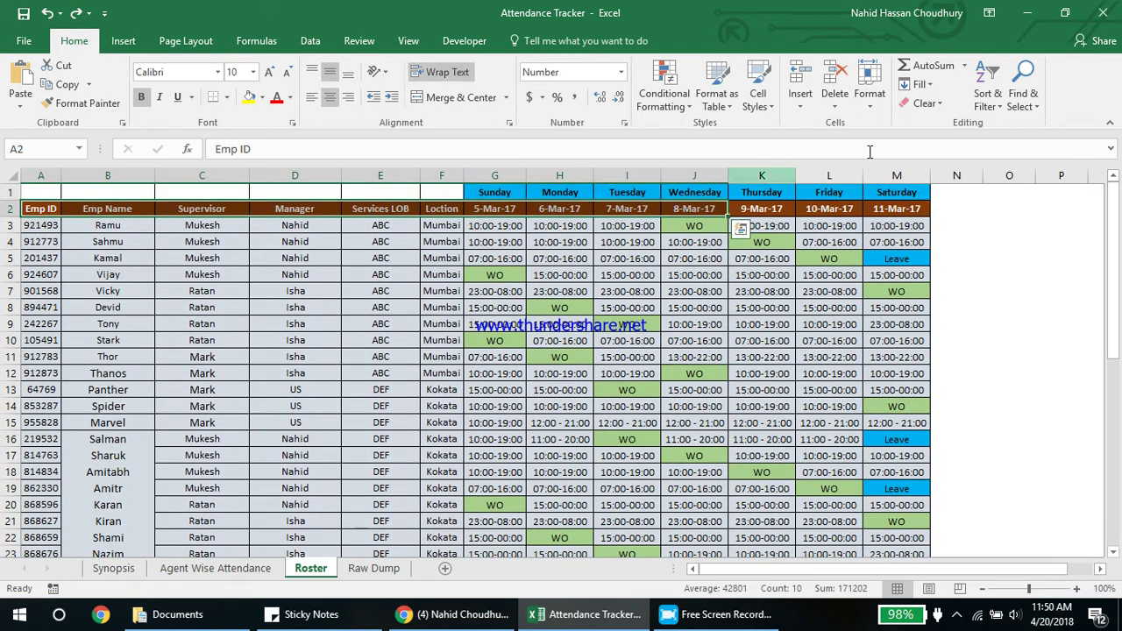
{"action": "left_click", "coordinate": [649, 277]}
{"action": "left_click", "coordinate": [226, 568]}
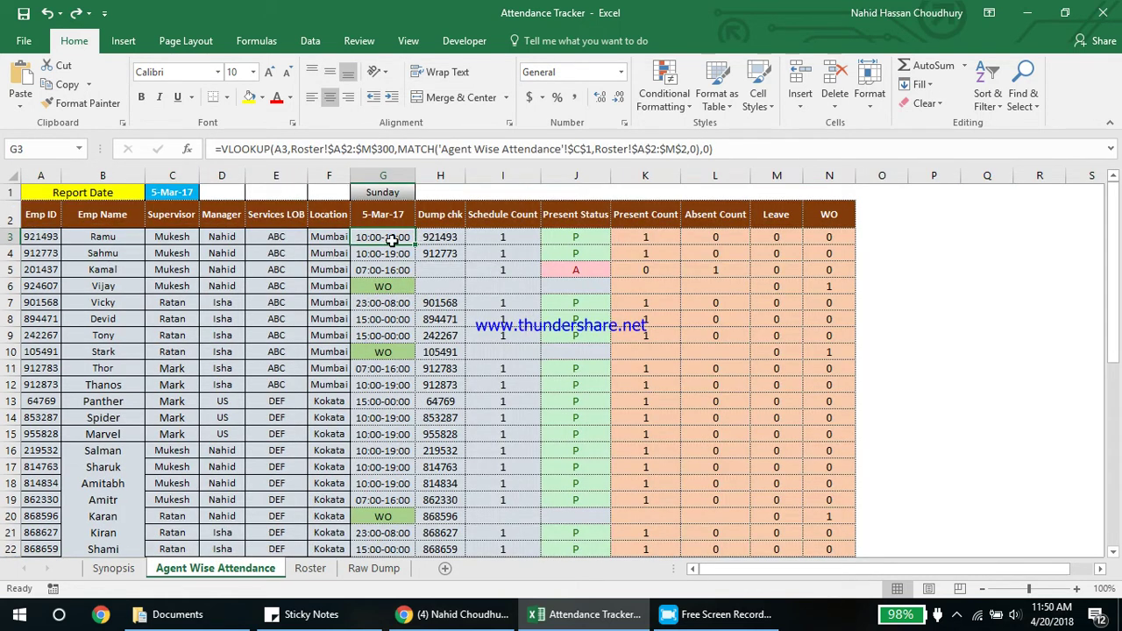
{"action": "key", "text": "Down"}
{"action": "key", "text": "Down"}
{"action": "key", "text": "Down"}
{"action": "key", "text": "Up"}
{"action": "key", "text": "Up"}
{"action": "key", "text": "Up"}
{"action": "key", "text": "Up"}
{"action": "key", "text": "Down"}
{"action": "key", "text": "Right"}
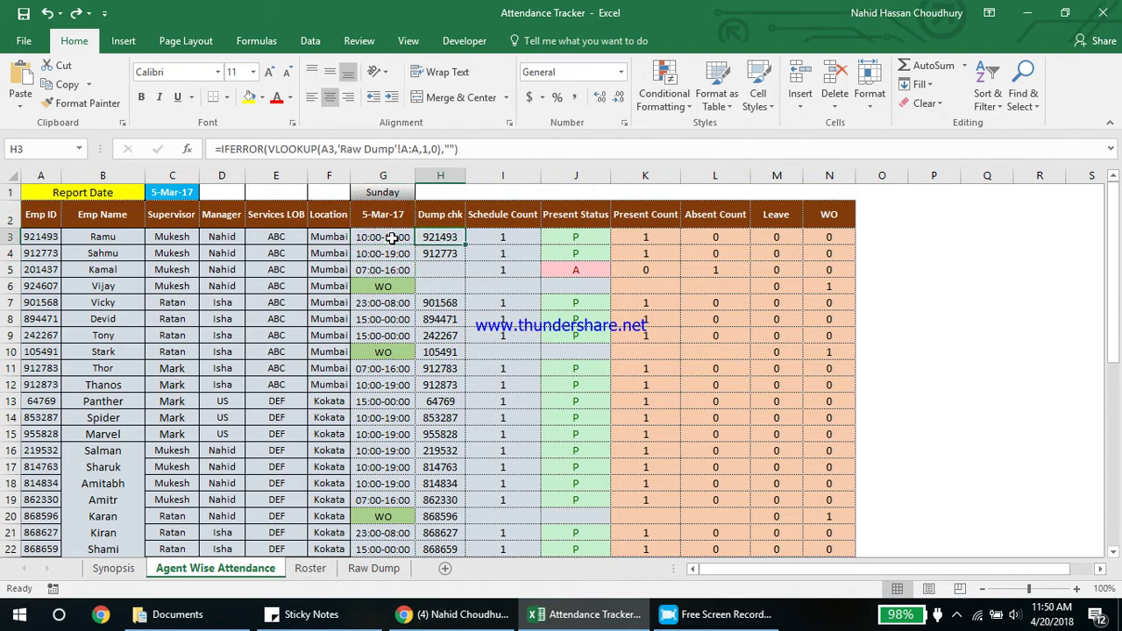
{"action": "left_click", "coordinate": [441, 222]}
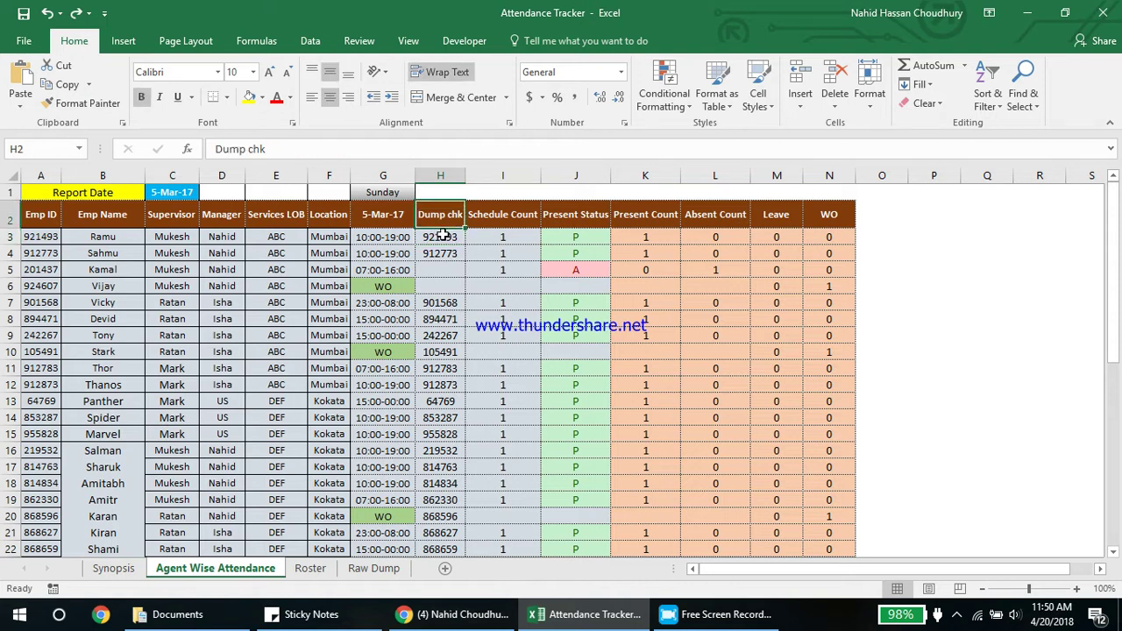
{"action": "left_click", "coordinate": [444, 235]}
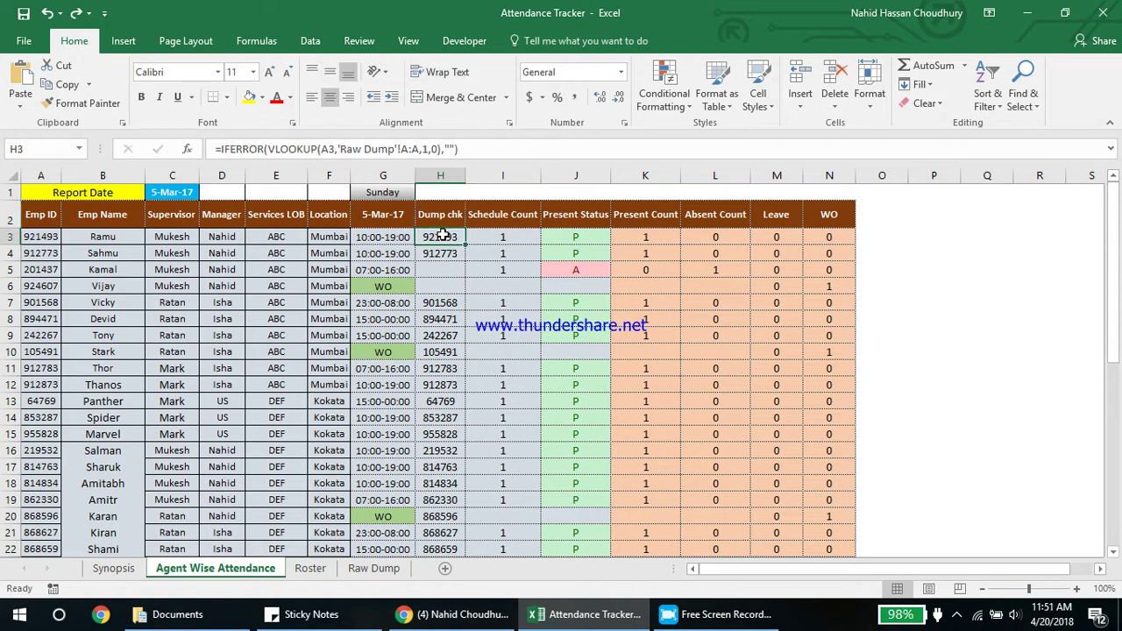
{"action": "key", "text": "super"}
{"action": "key", "text": "Escape"}
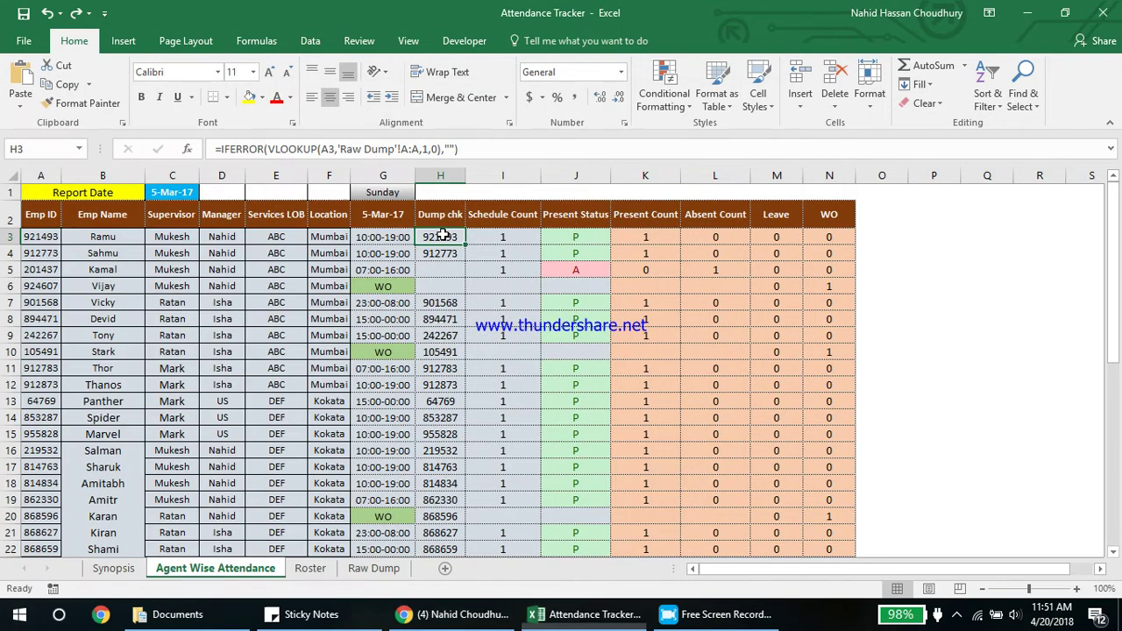
{"action": "double_click", "coordinate": [444, 235]}
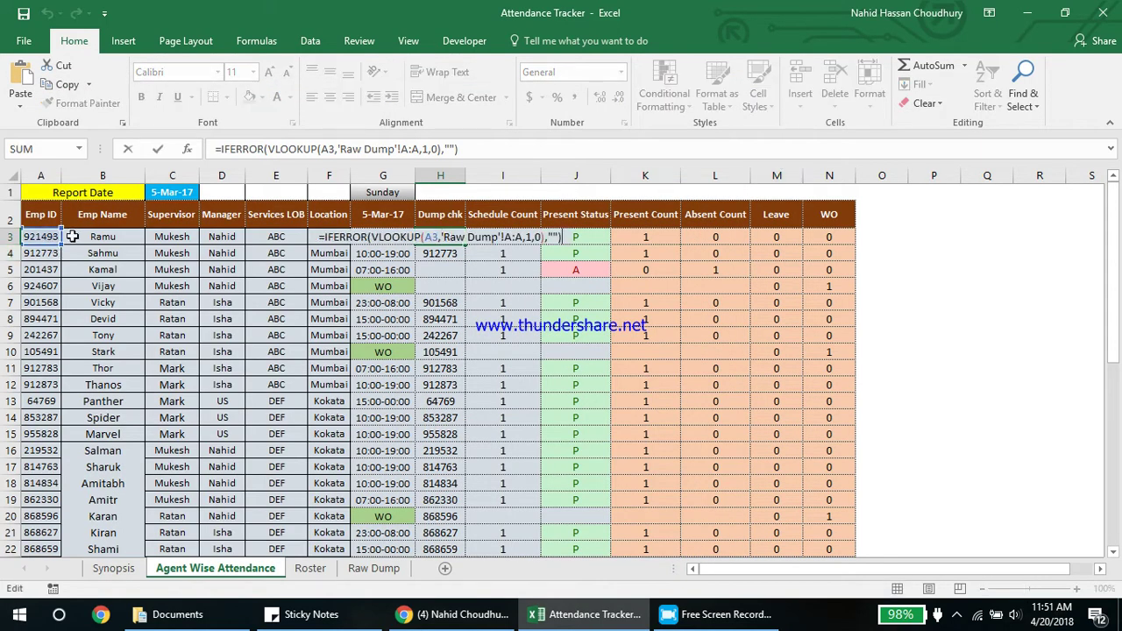
{"action": "key", "text": "Escape"}
{"action": "key", "text": "Escape"}
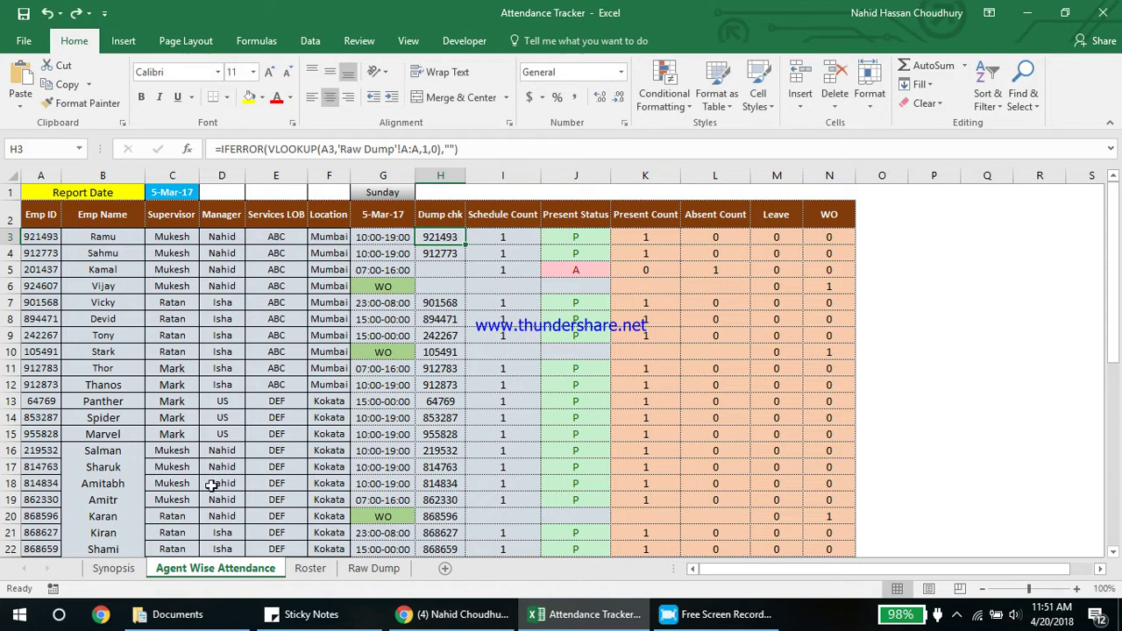
{"action": "left_click", "coordinate": [394, 568]}
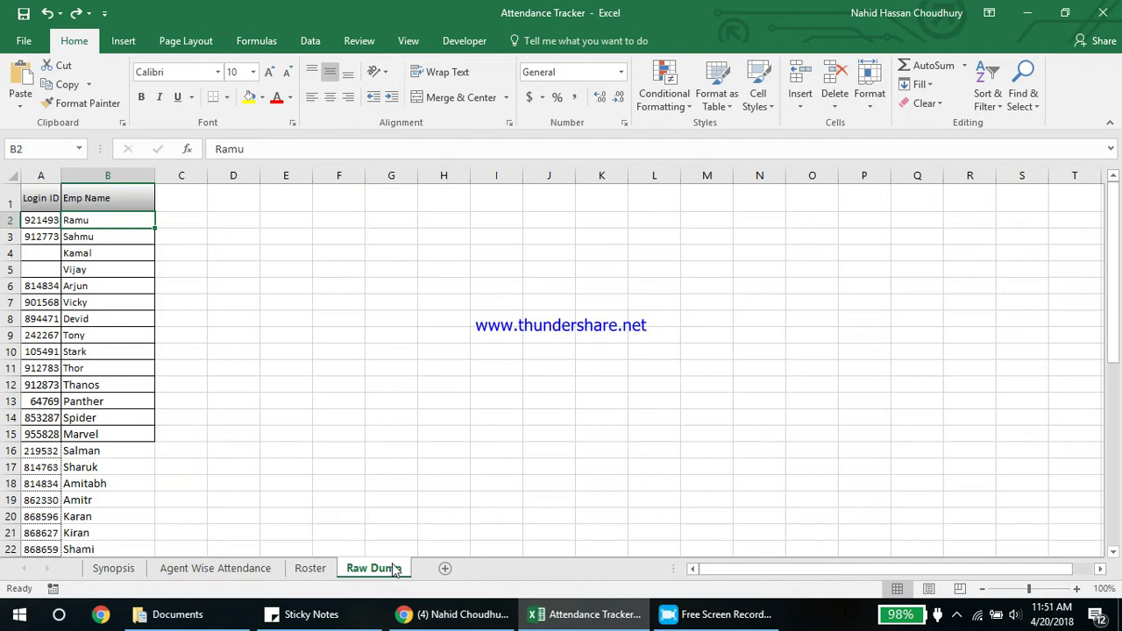
{"action": "left_click", "coordinate": [194, 571]}
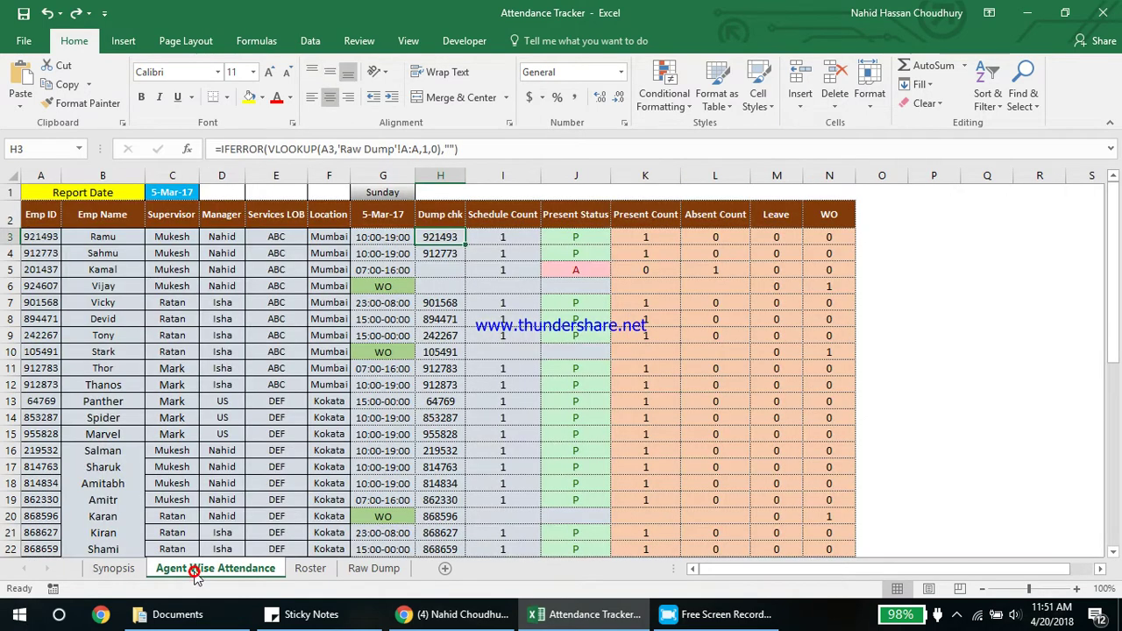
{"action": "left_click", "coordinate": [435, 250]}
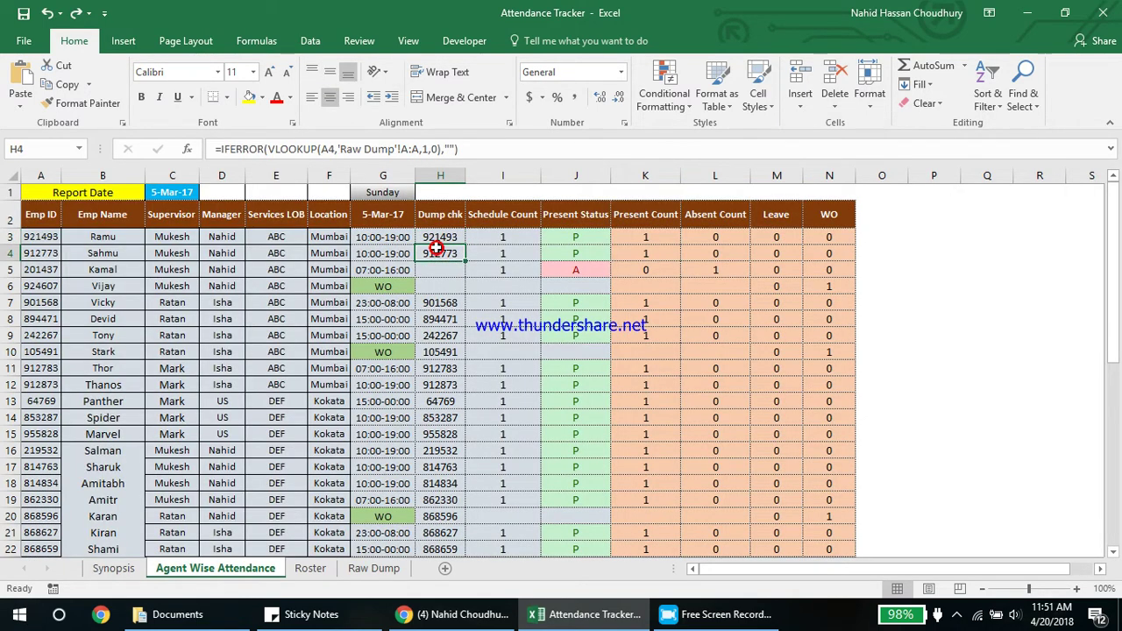
{"action": "left_click_drag", "start_coordinate": [442, 230], "coordinate": [508, 386]}
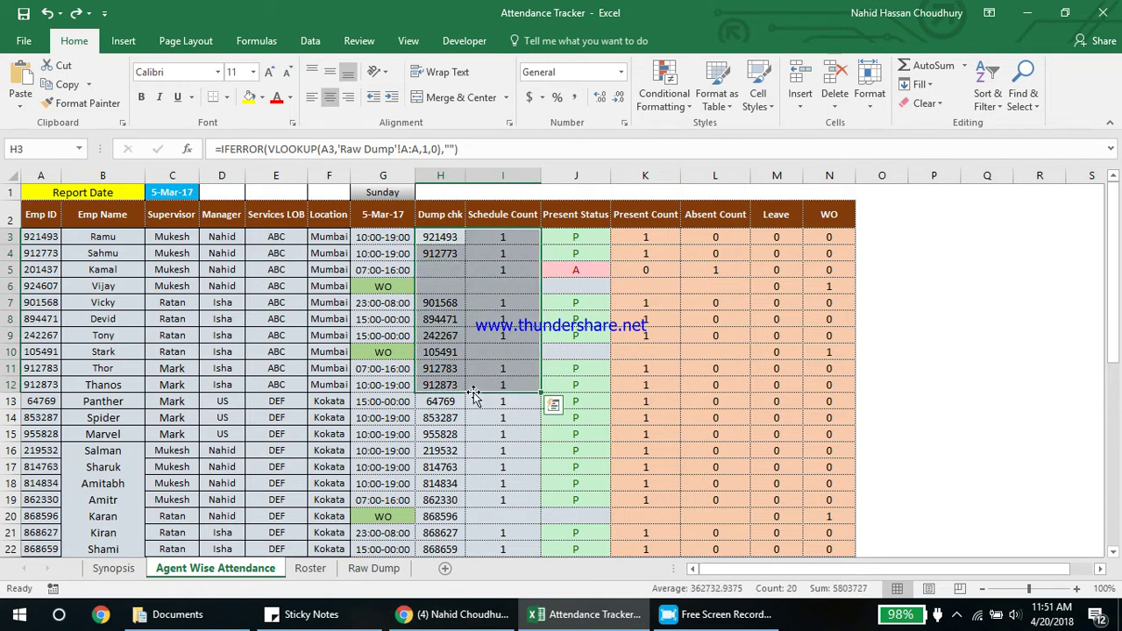
{"action": "left_click", "coordinate": [438, 305]}
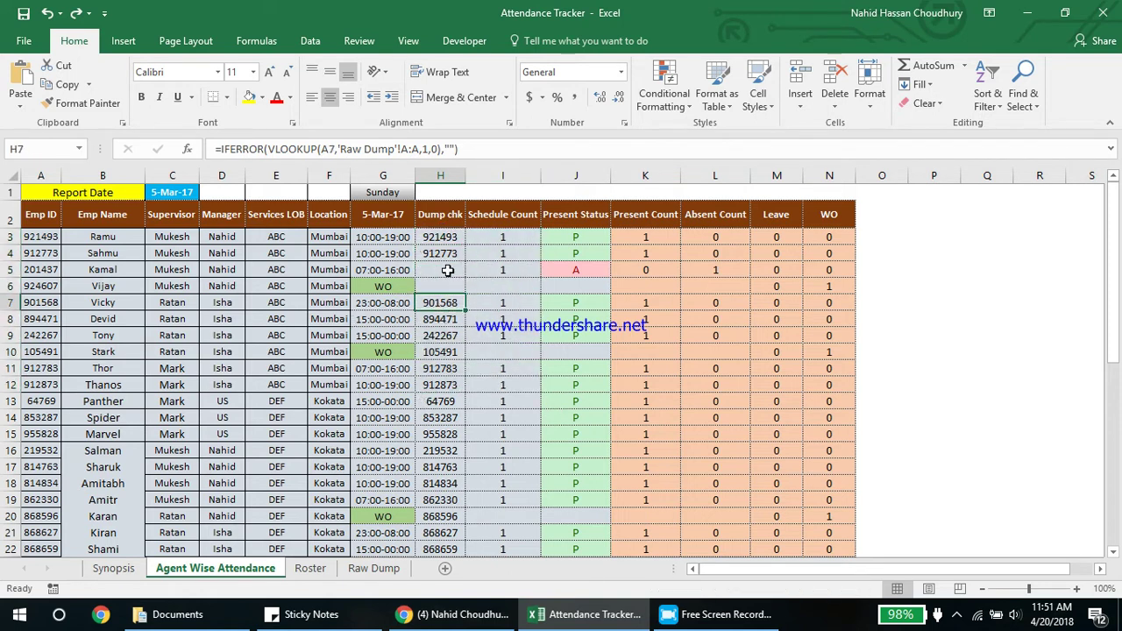
{"action": "double_click", "coordinate": [446, 271]}
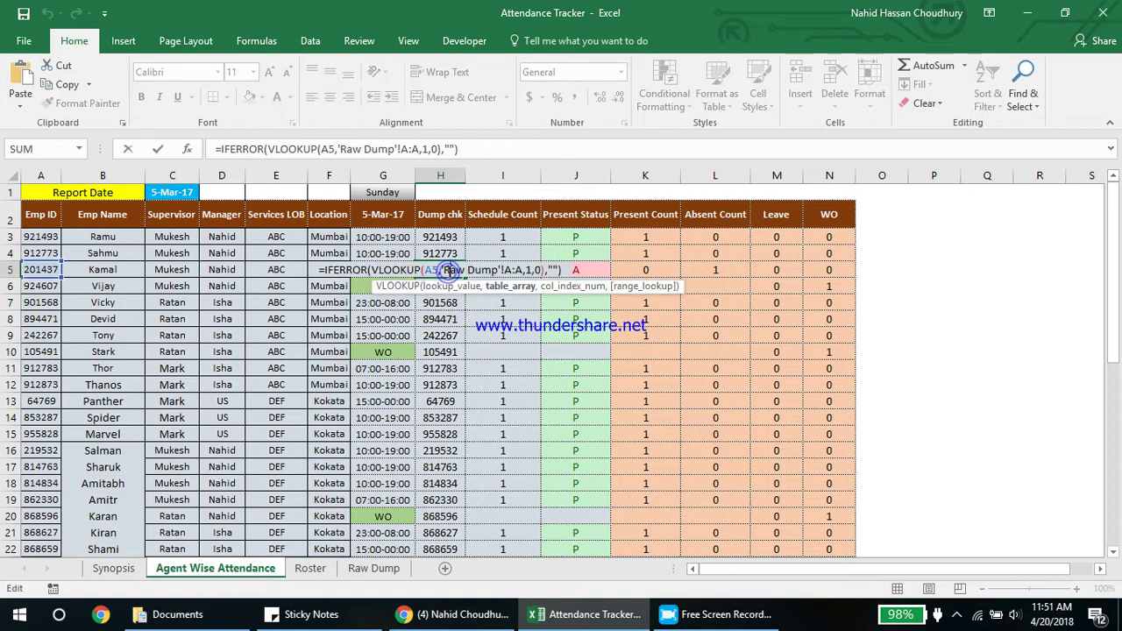
{"action": "key", "text": "Escape"}
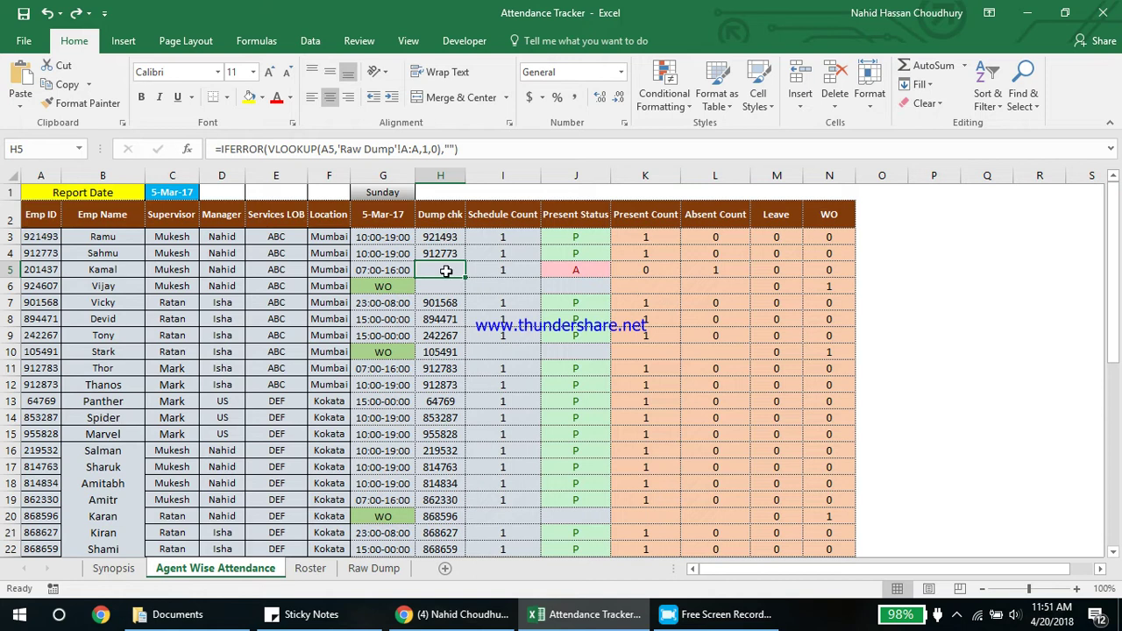
{"action": "left_click", "coordinate": [442, 240]}
{"action": "left_click_drag", "start_coordinate": [445, 248], "coordinate": [452, 400]}
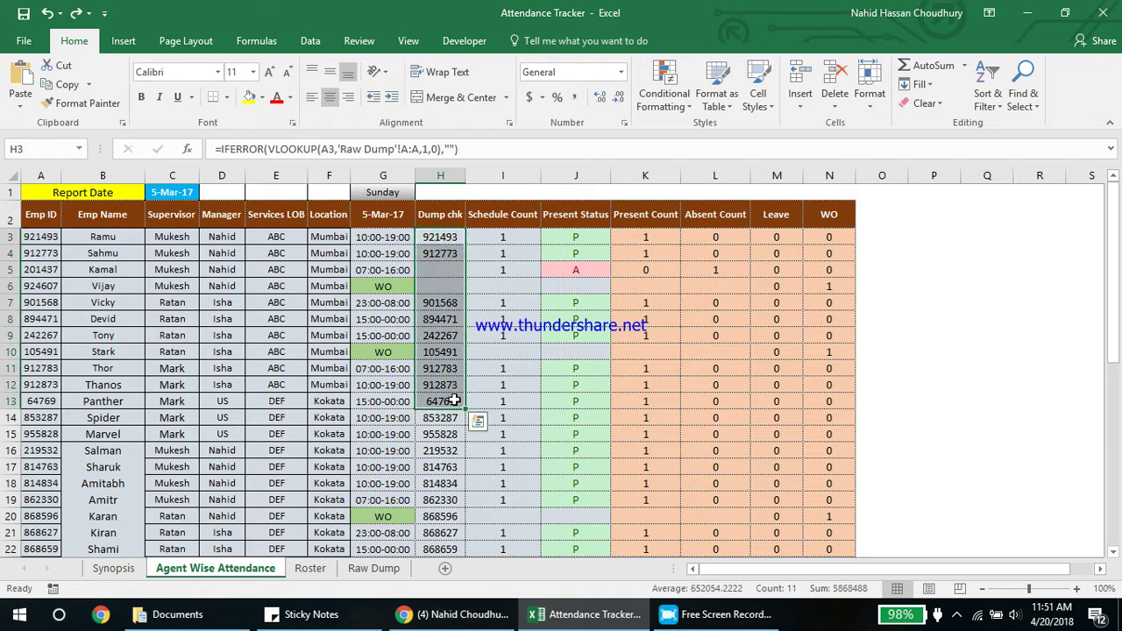
{"action": "left_click", "coordinate": [536, 237]}
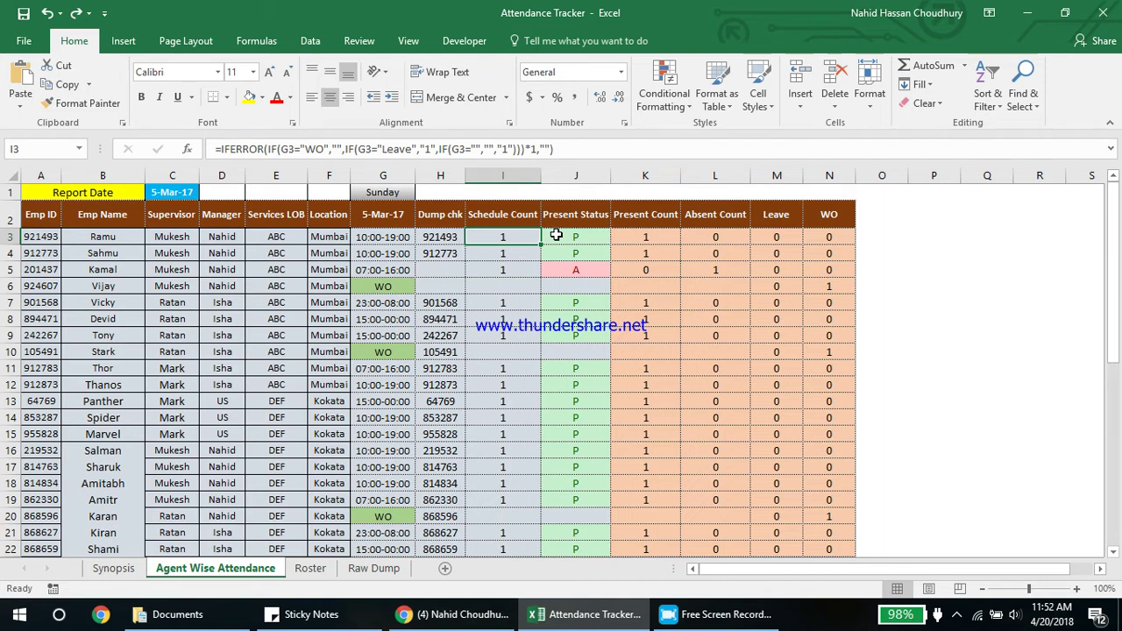
{"action": "left_click", "coordinate": [556, 235]}
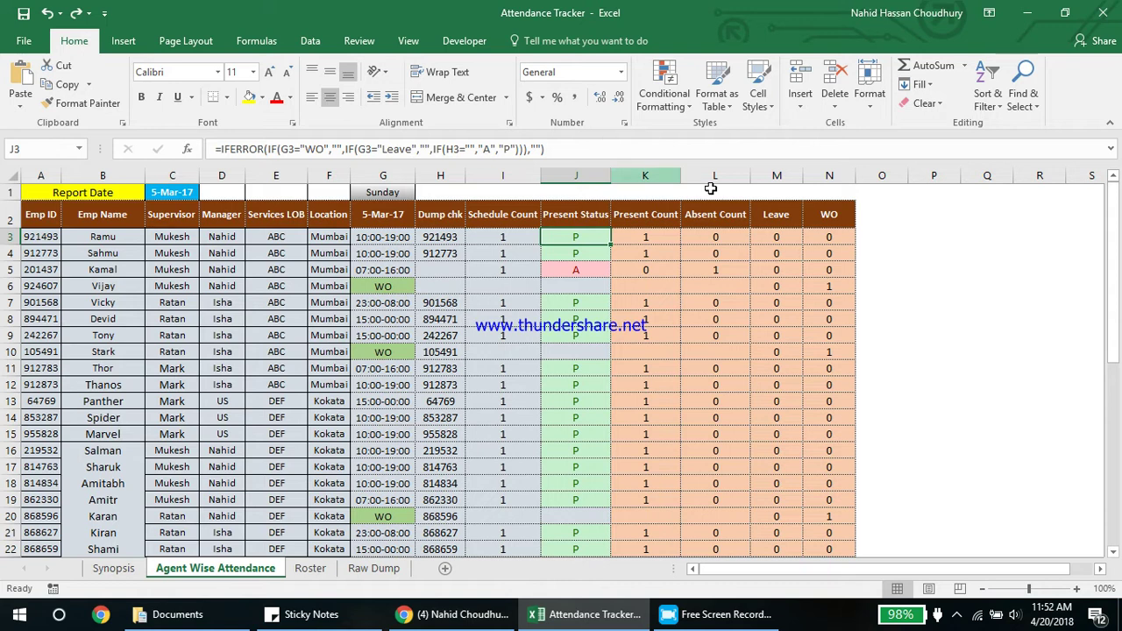
{"action": "left_click", "coordinate": [625, 236]}
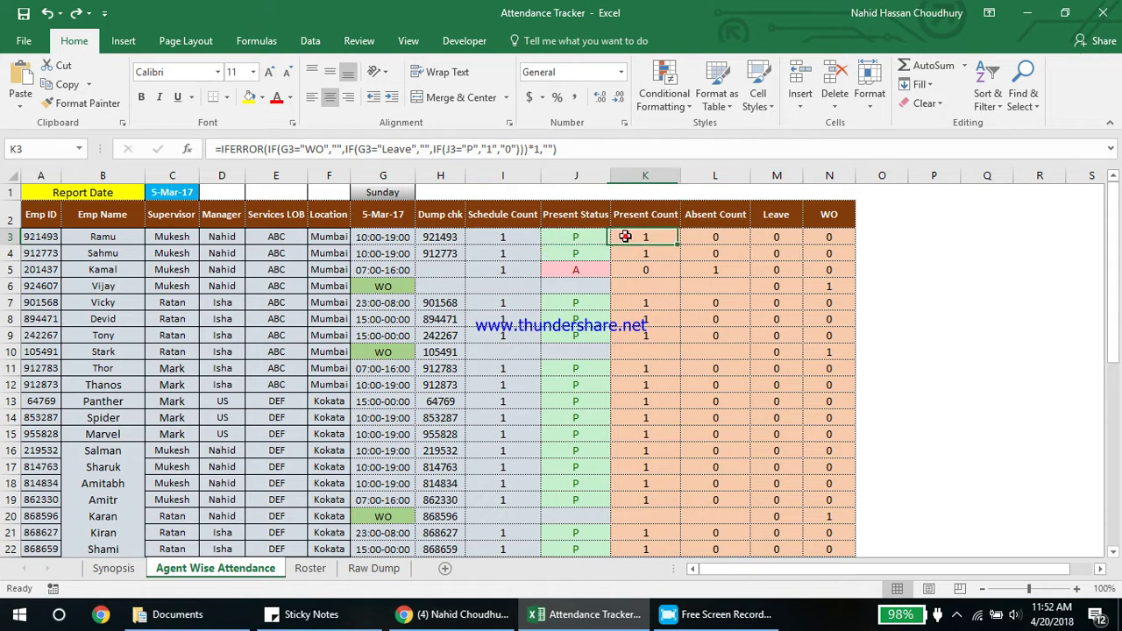
{"action": "left_click", "coordinate": [697, 224]}
{"action": "left_click", "coordinate": [697, 237]}
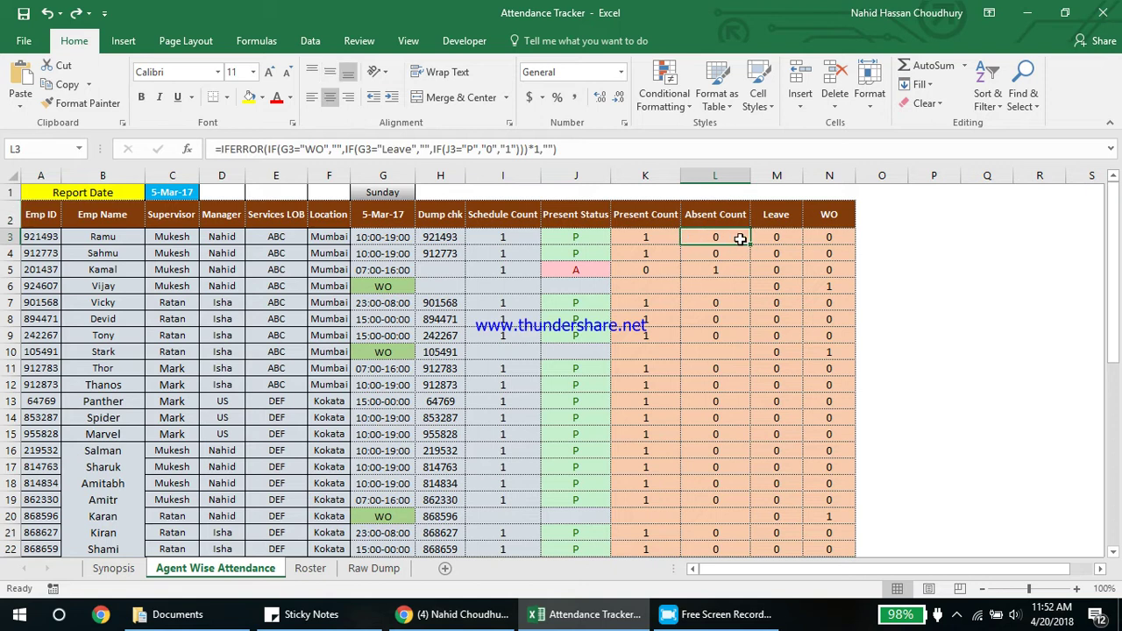
{"action": "left_click", "coordinate": [775, 237]}
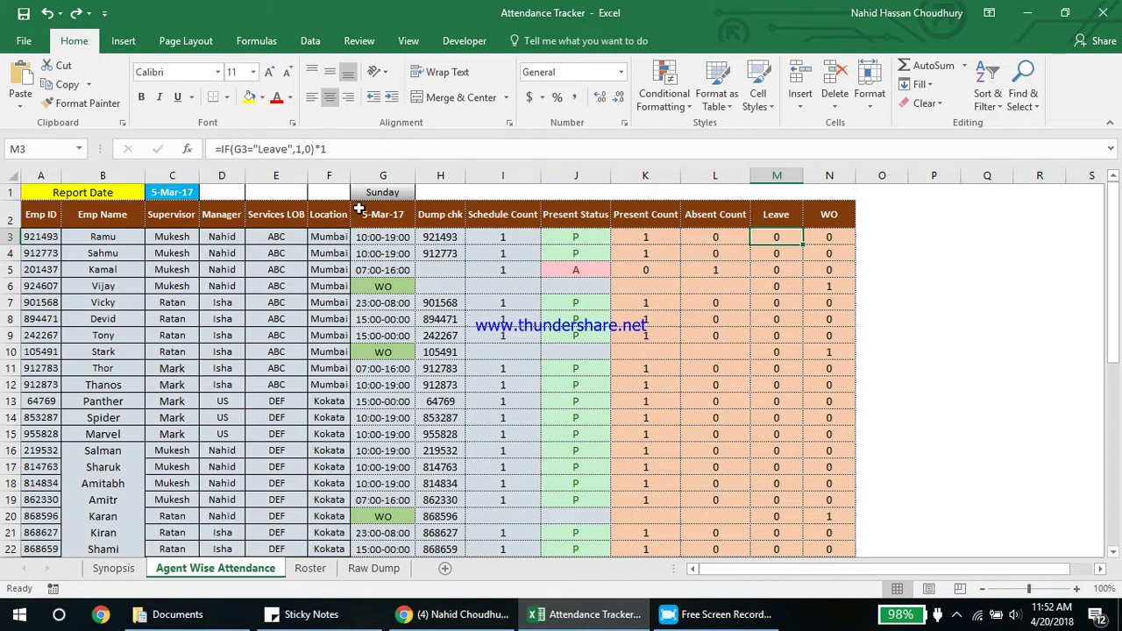
{"action": "left_click", "coordinate": [834, 241]}
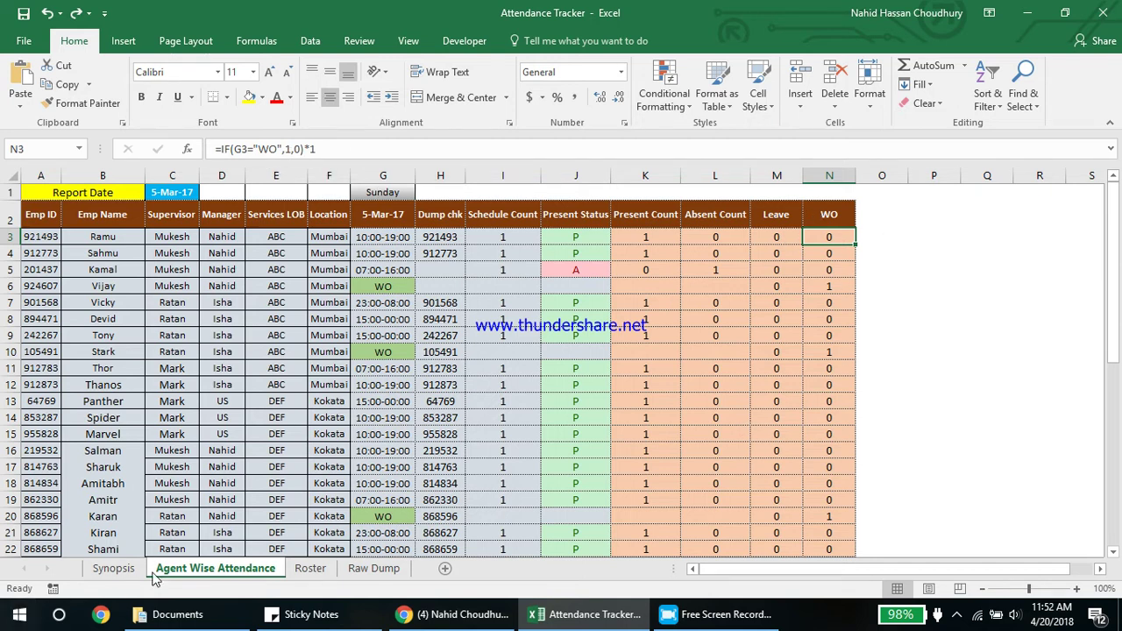
{"action": "left_click", "coordinate": [114, 568]}
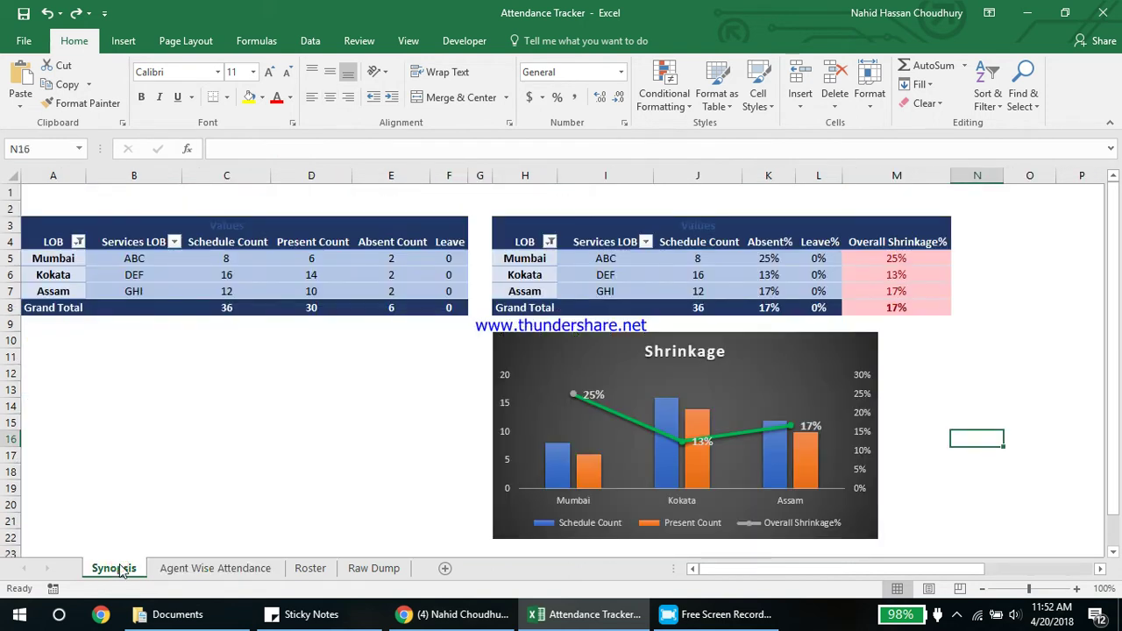
{"action": "left_click", "coordinate": [198, 570]}
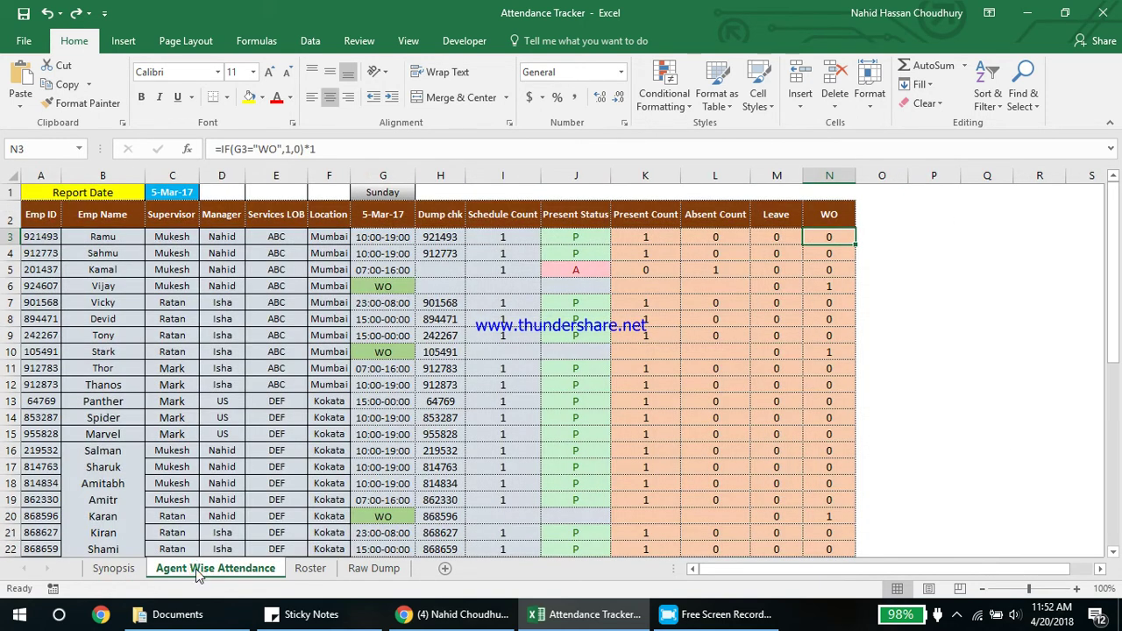
{"action": "key", "text": "ctrl+Home"}
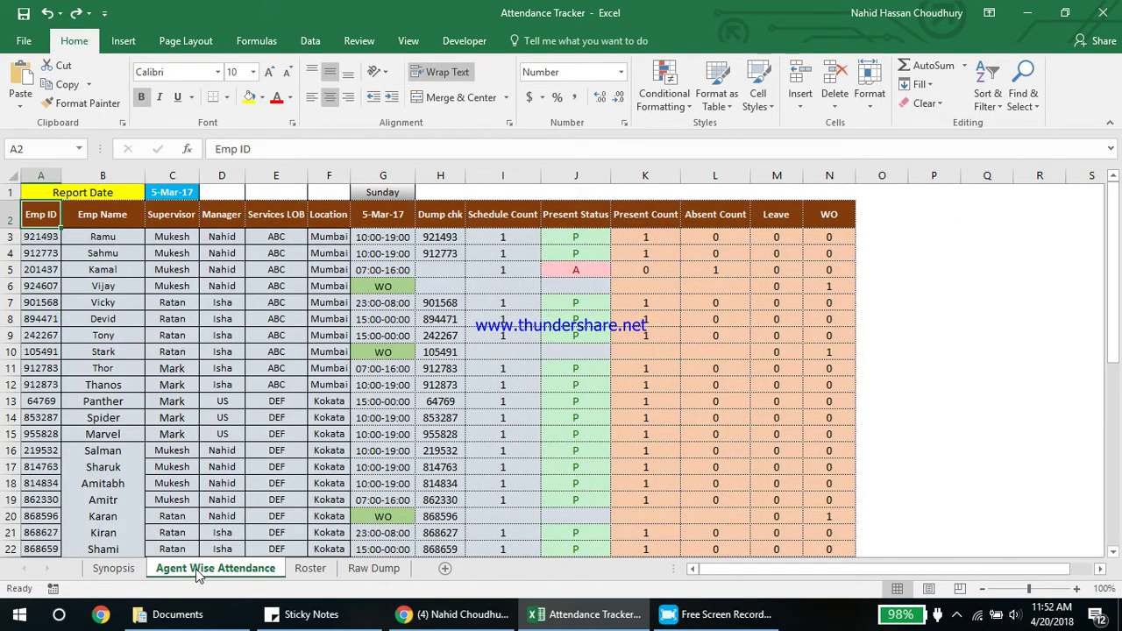
{"action": "key", "text": "ctrl+shift+Right"}
{"action": "key", "text": "ctrl+shift+Down"}
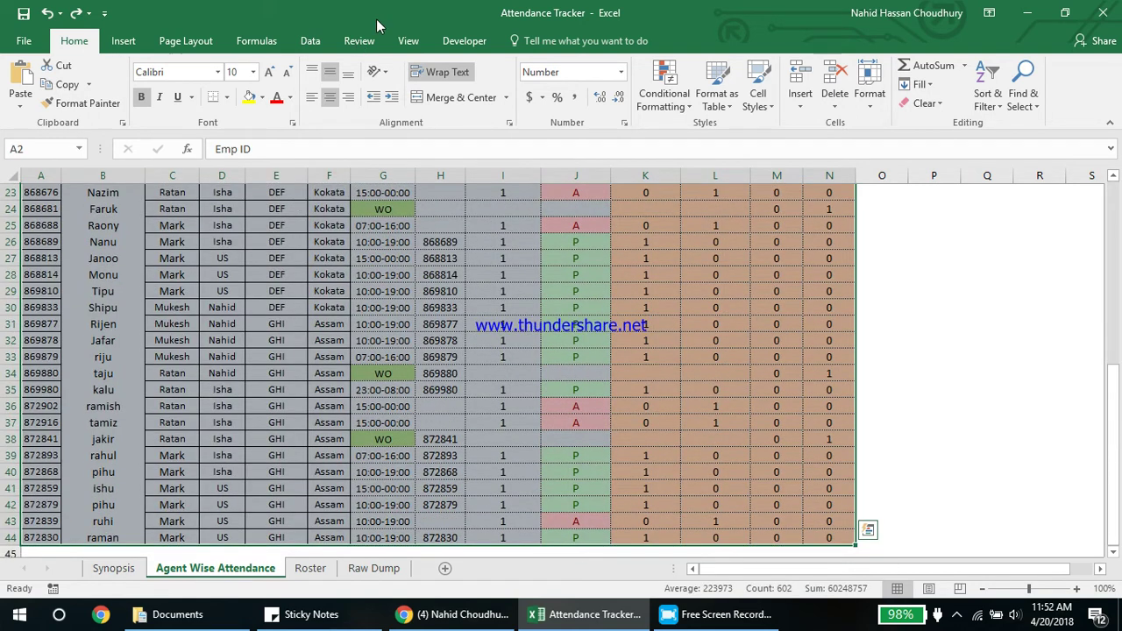
{"action": "left_click", "coordinate": [309, 42]}
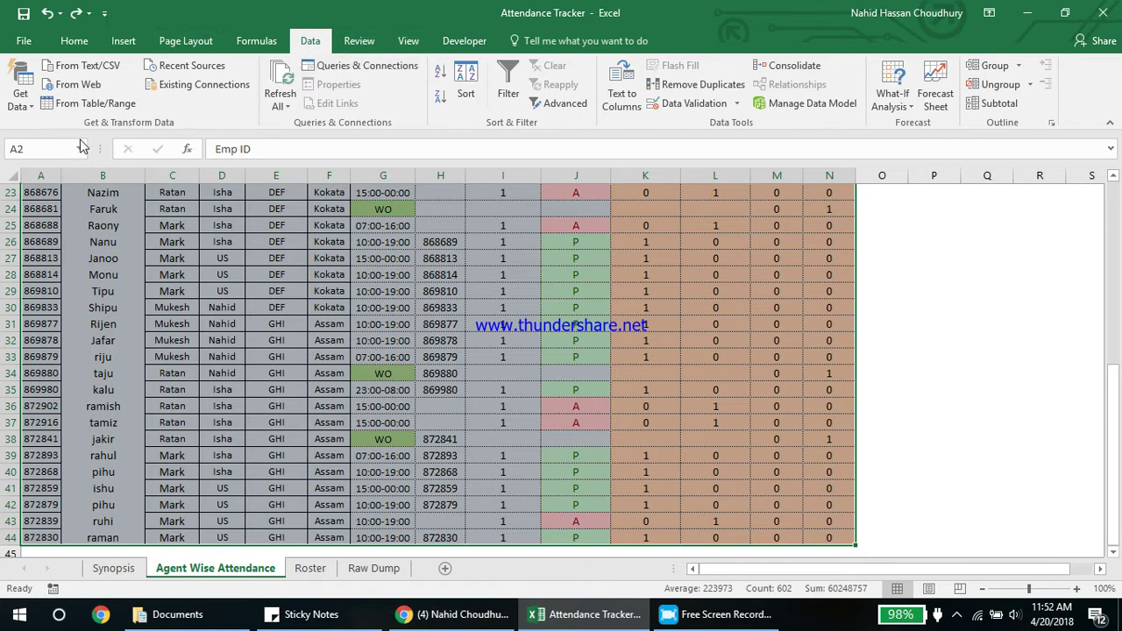
{"action": "left_click", "coordinate": [369, 40]}
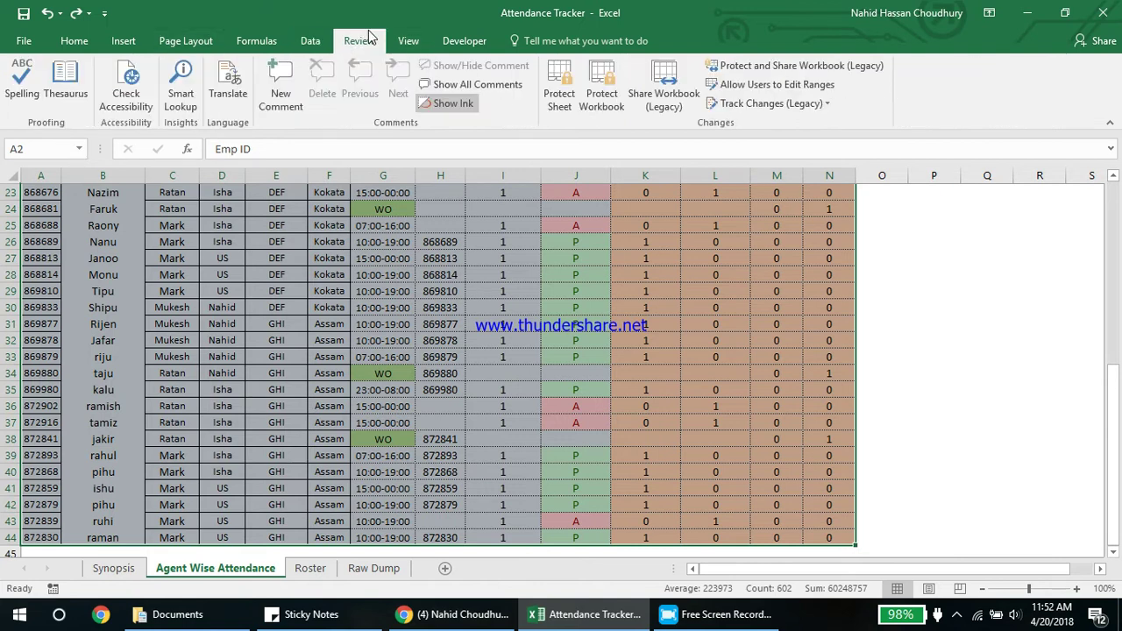
{"action": "left_click", "coordinate": [413, 39]}
{"action": "left_click", "coordinate": [438, 41]}
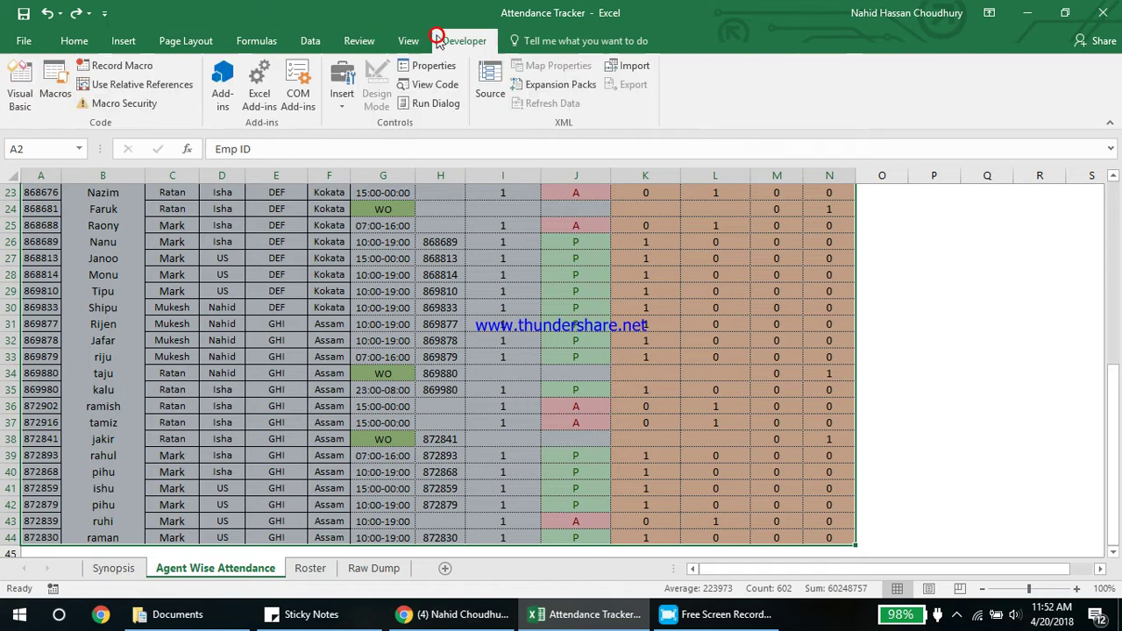
{"action": "left_click", "coordinate": [314, 39]}
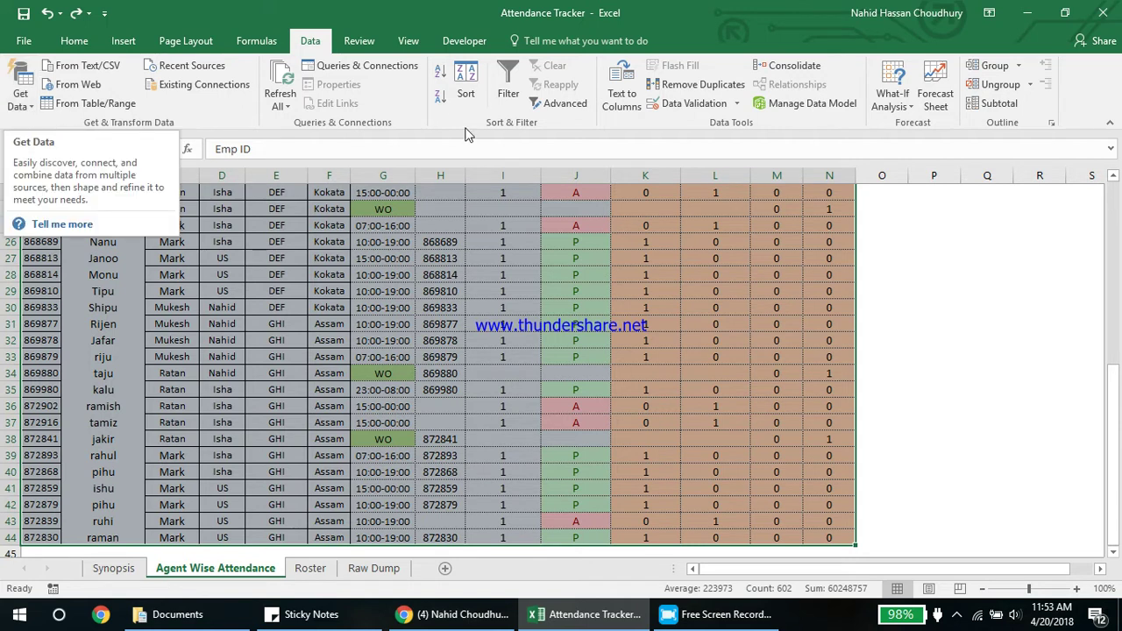
{"action": "left_click", "coordinate": [408, 192]}
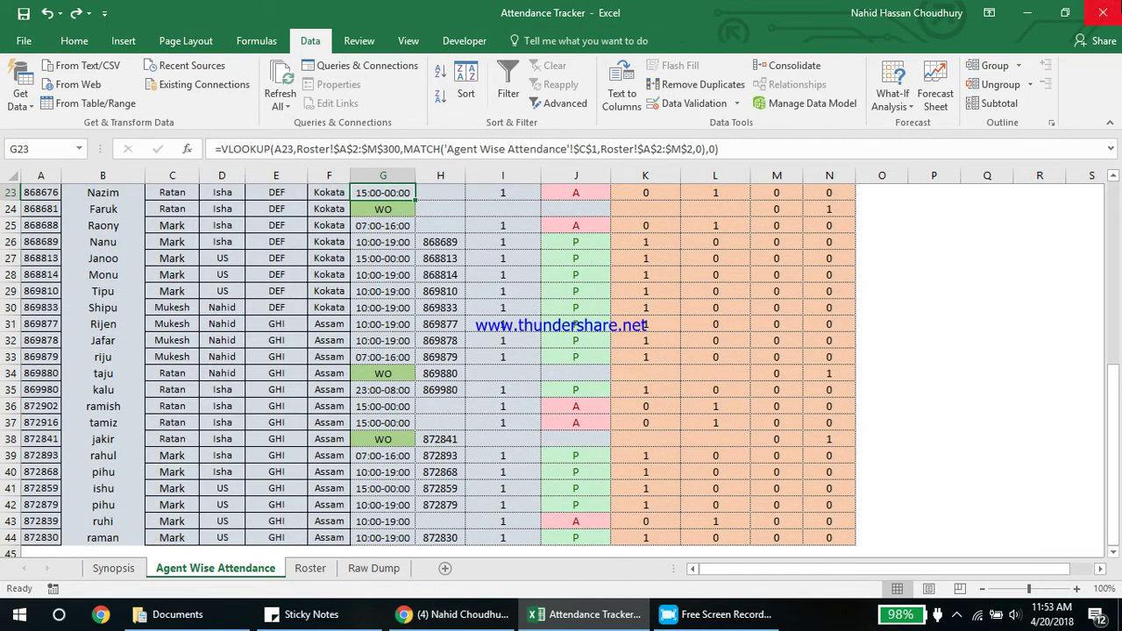
{"action": "key", "text": "ctrl+Left"}
{"action": "key", "text": "ctrl+Up"}
{"action": "left_click", "coordinate": [40, 214]}
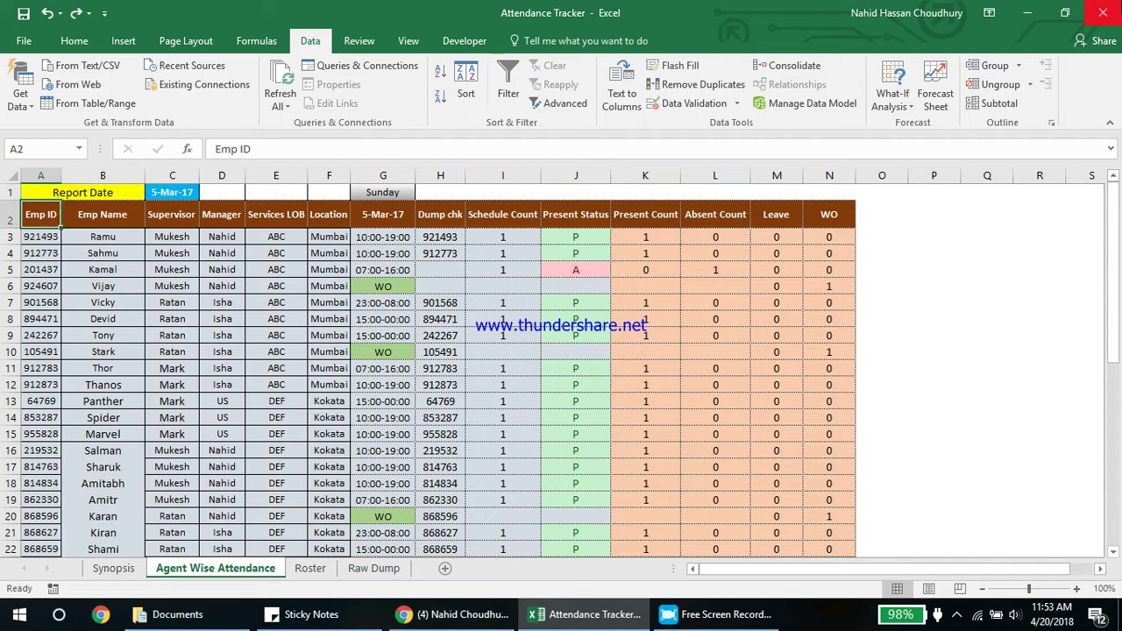
{"action": "key", "text": "ctrl+shift+Right"}
{"action": "key", "text": "ctrl+shift+Down"}
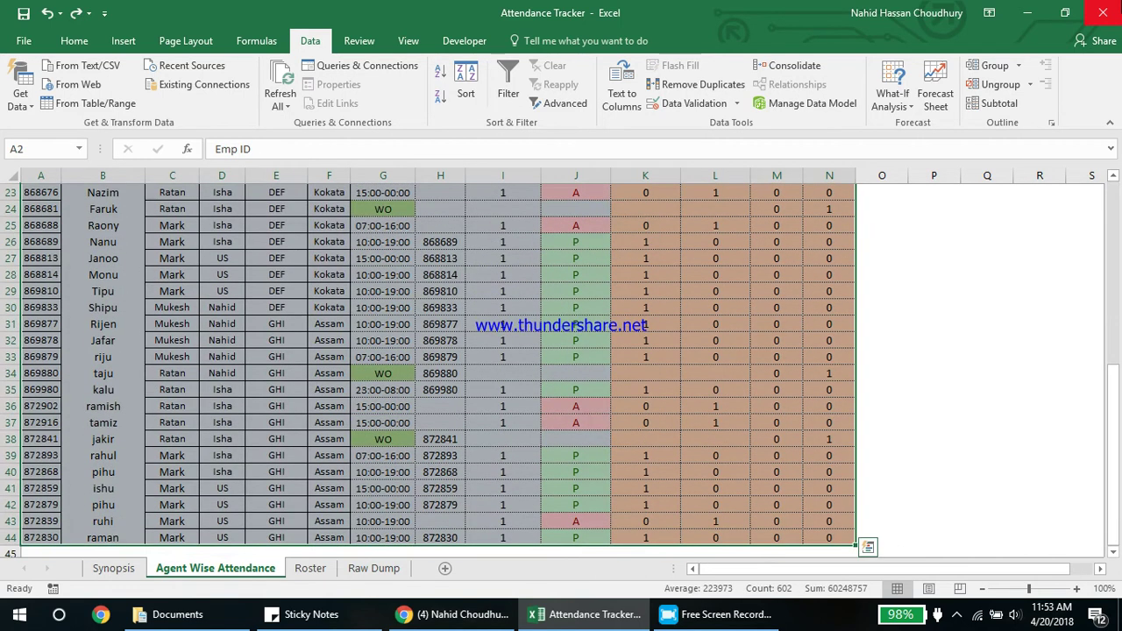
{"action": "key", "text": "alt"}
{"action": "key", "text": "d"}
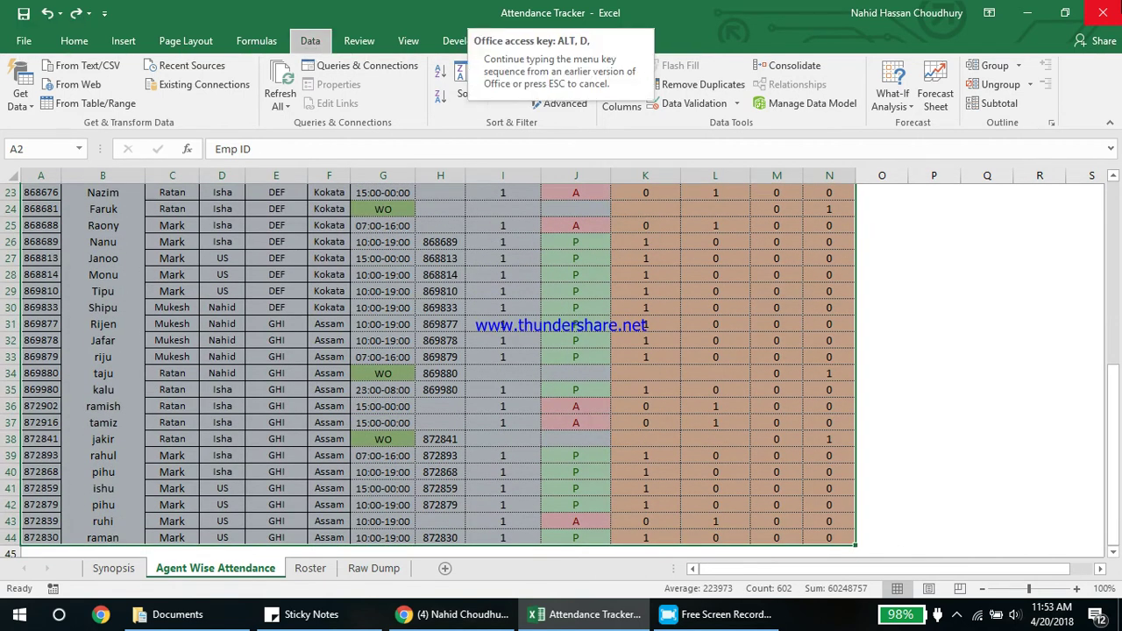
{"action": "key", "text": "p"}
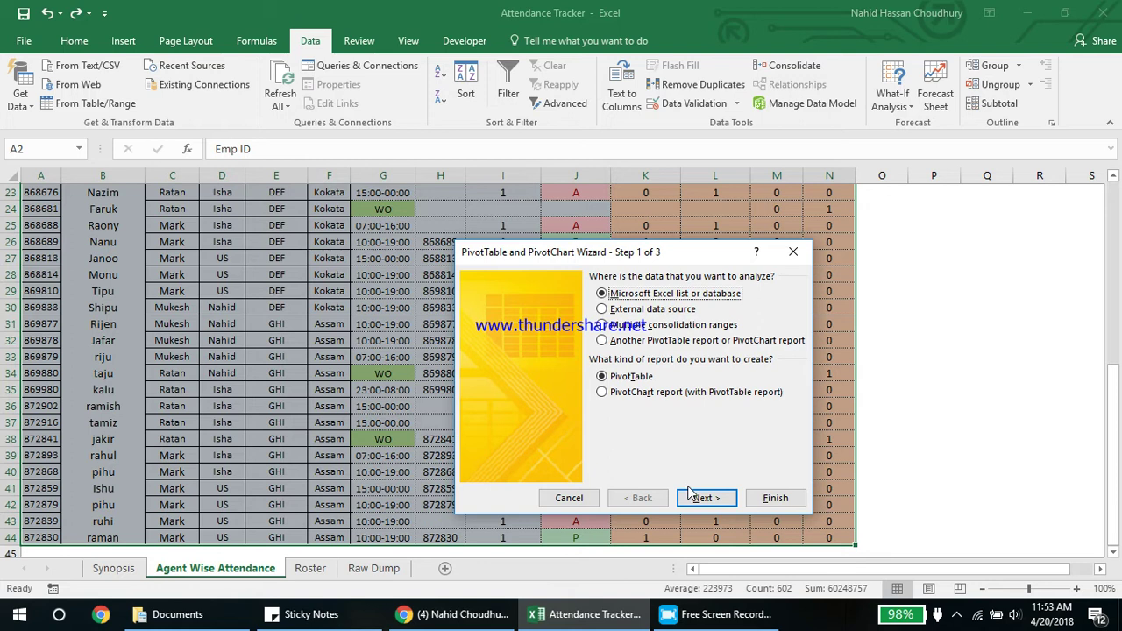
{"action": "key", "text": "Escape"}
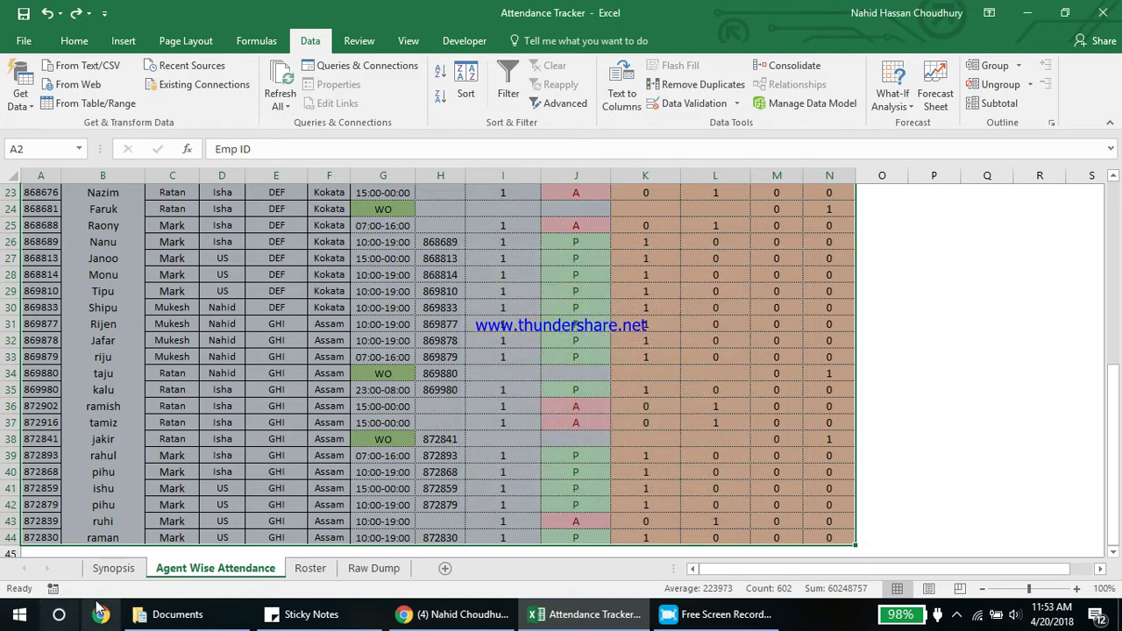
{"action": "left_click", "coordinate": [110, 567]}
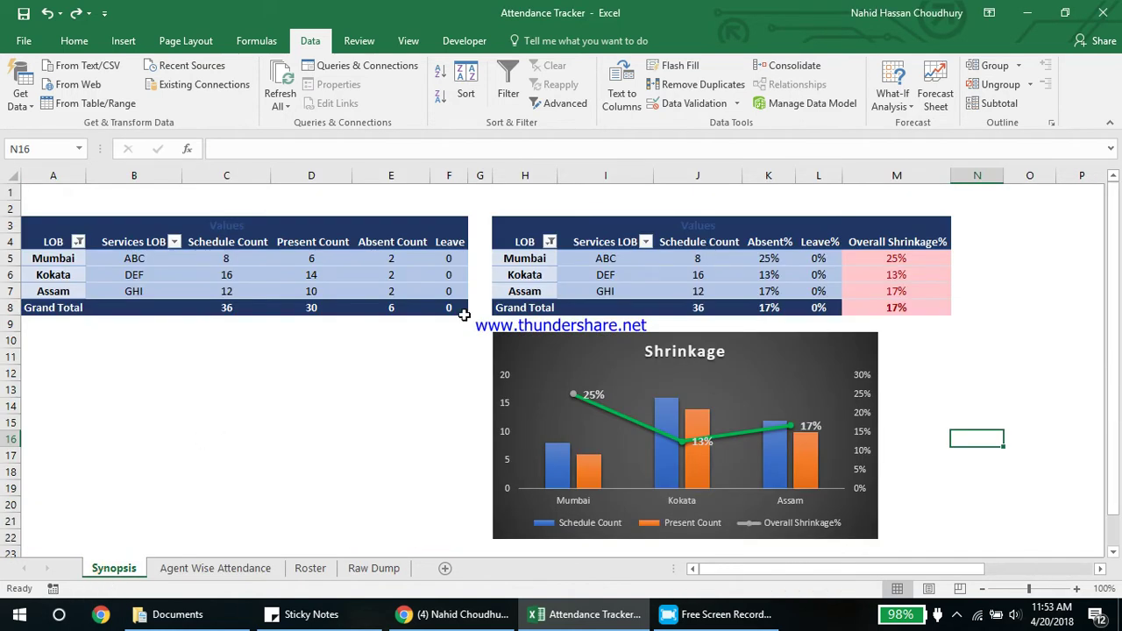
- Rename the second pivot table's LOB row header to Location
{"action": "left_click", "coordinate": [337, 256]}
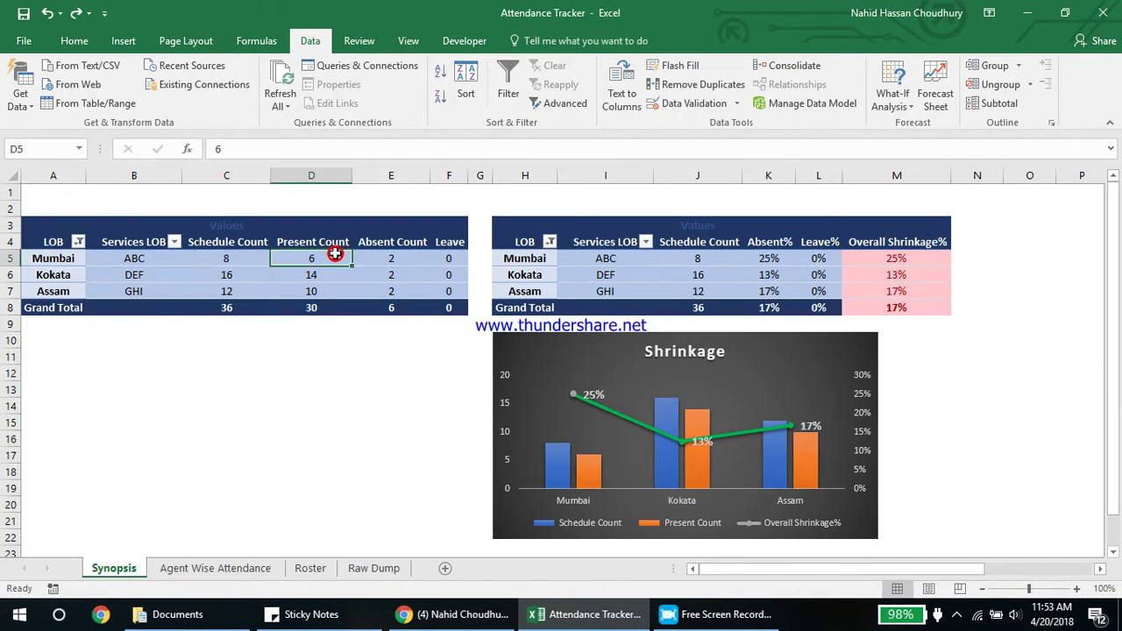
{"action": "left_click", "coordinate": [141, 279]}
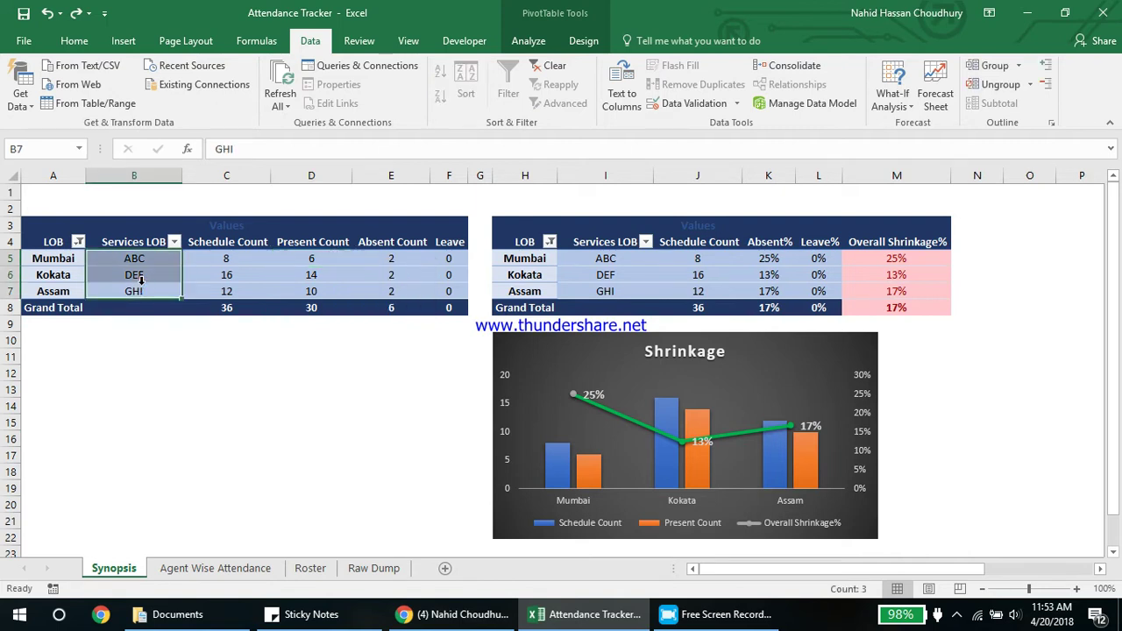
{"action": "left_click", "coordinate": [567, 276]}
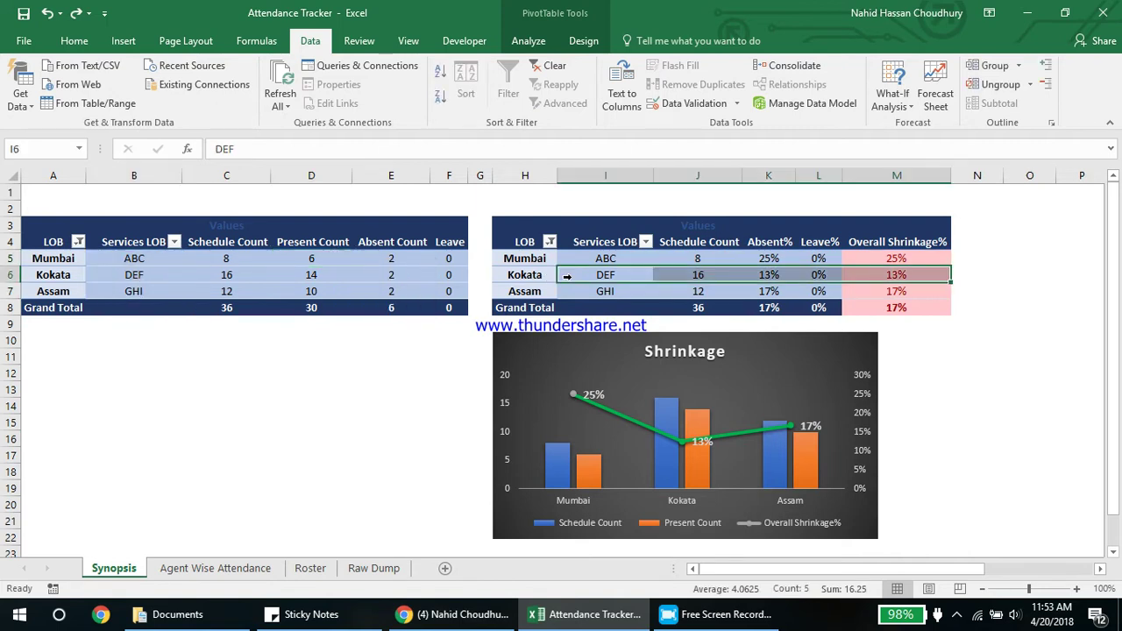
{"action": "left_click", "coordinate": [525, 254]}
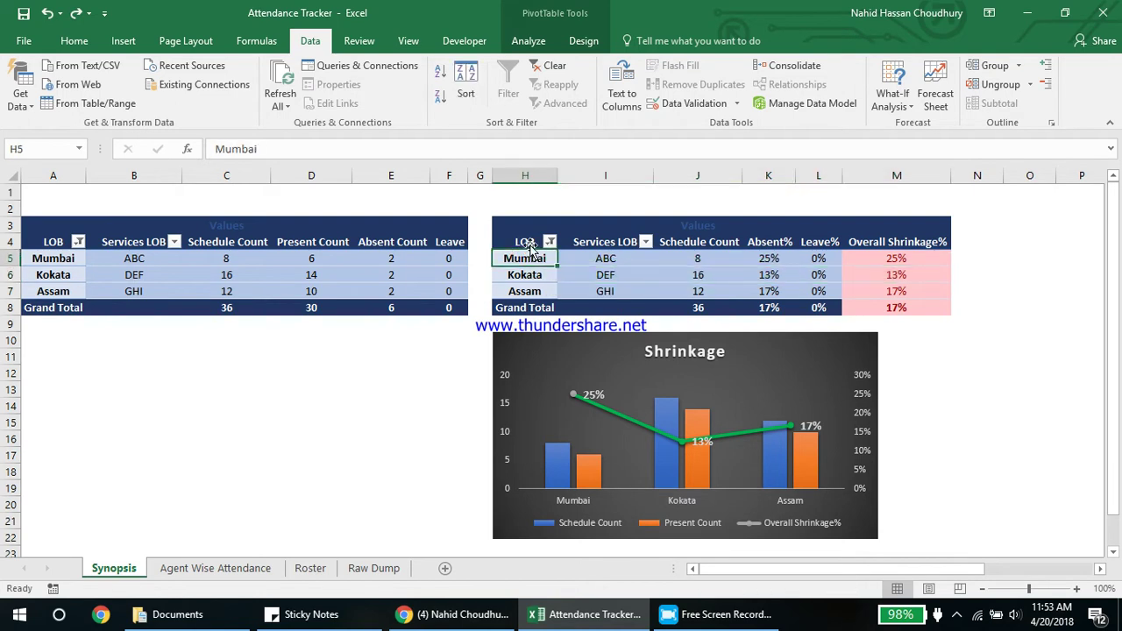
{"action": "left_click", "coordinate": [529, 245]}
{"action": "double_click", "coordinate": [225, 148]}
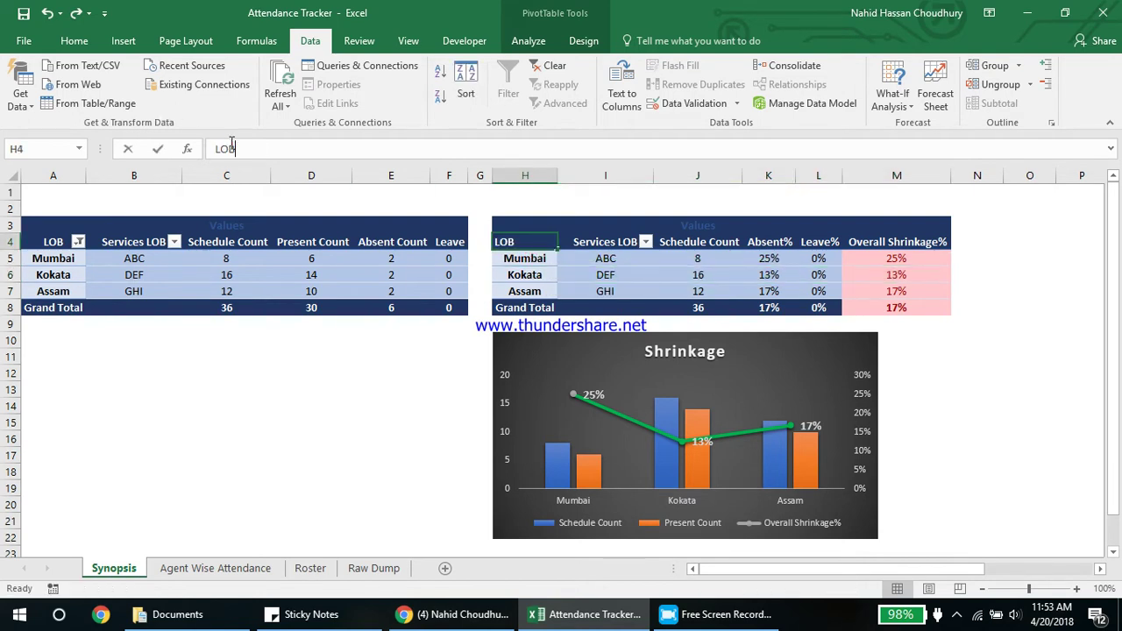
{"action": "type", "text": "Location"}
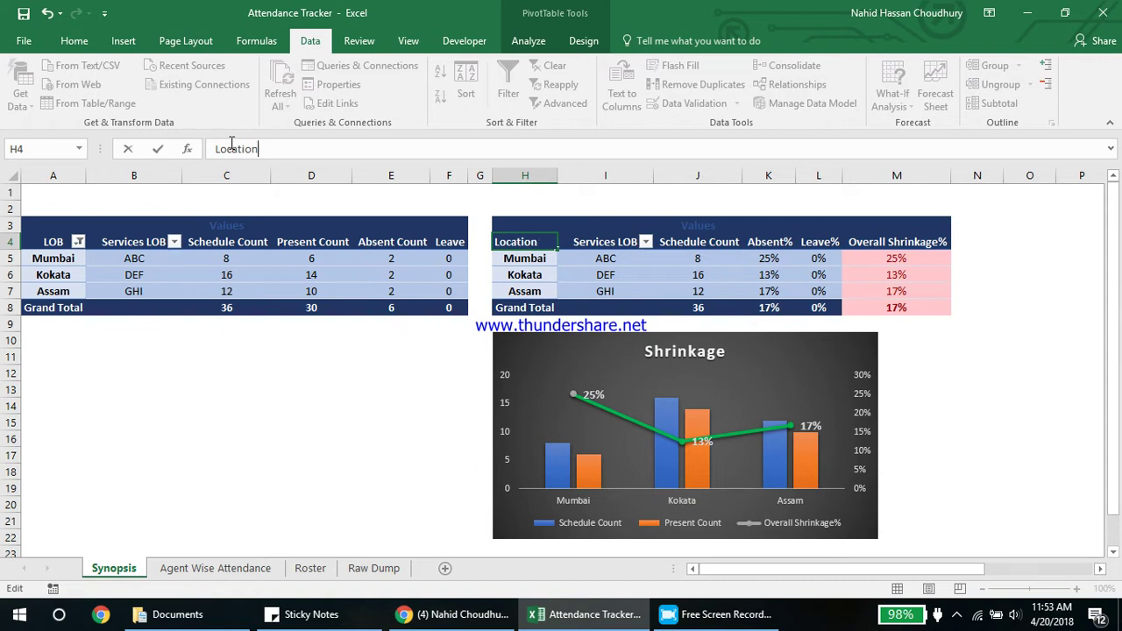
{"action": "key", "text": "Return"}
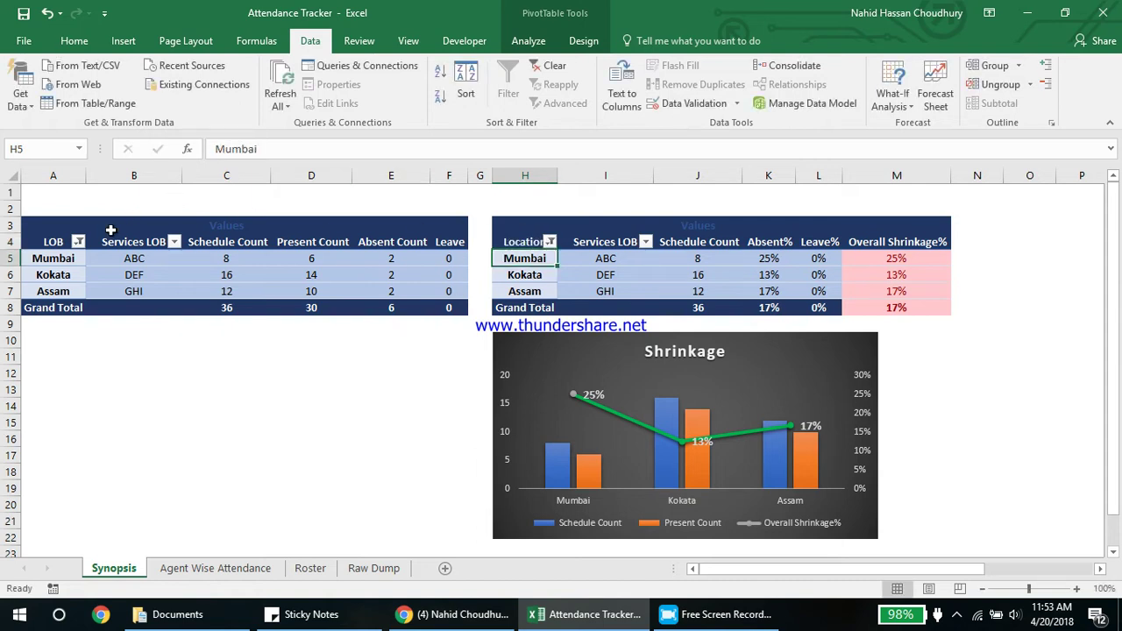
- Rename the first pivot table's LOB row header to Location as well
{"action": "left_click", "coordinate": [45, 248]}
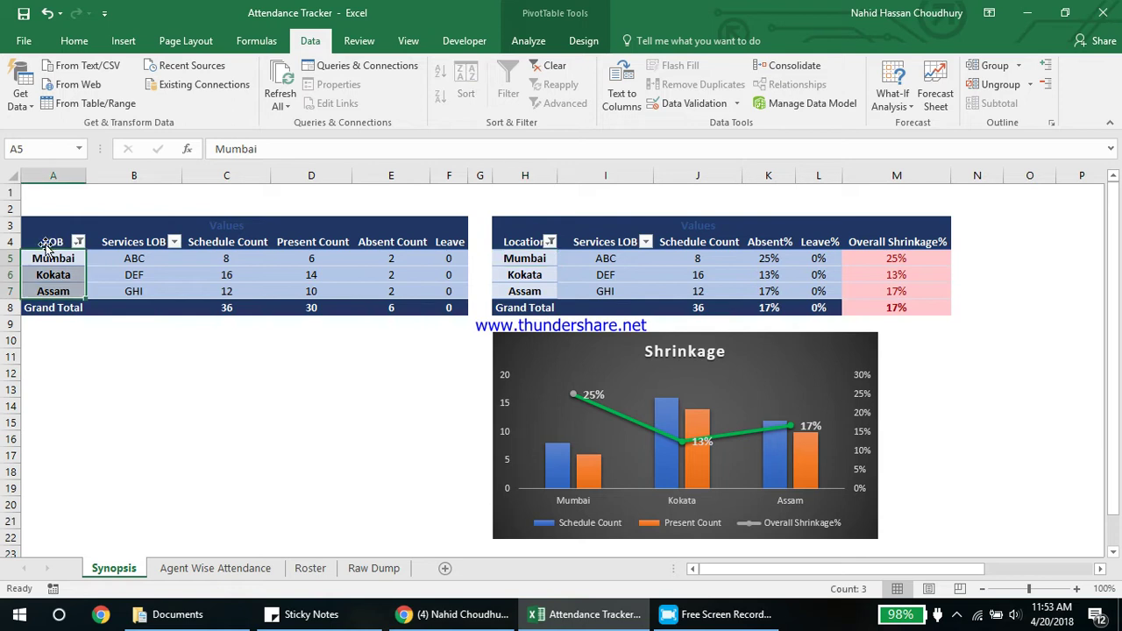
{"action": "left_click", "coordinate": [48, 243]}
{"action": "left_click", "coordinate": [248, 150]}
{"action": "key", "text": "BackSpace"}
{"action": "key", "text": "BackSpace"}
{"action": "type", "text": "n"}
{"action": "key", "text": "Return"}
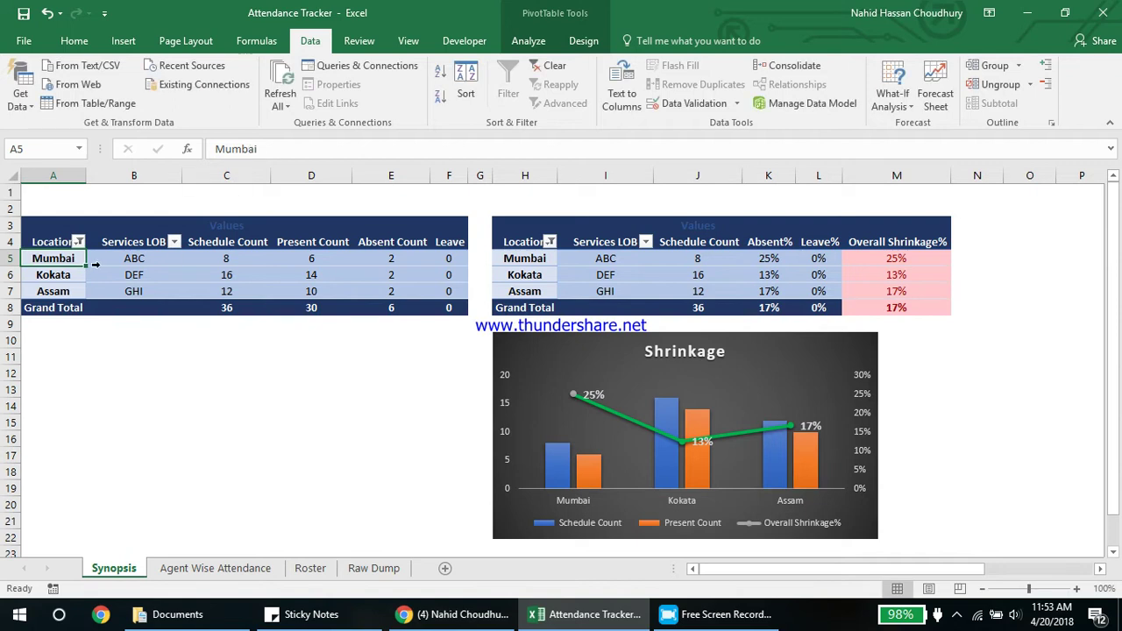
{"action": "left_click", "coordinate": [149, 251]}
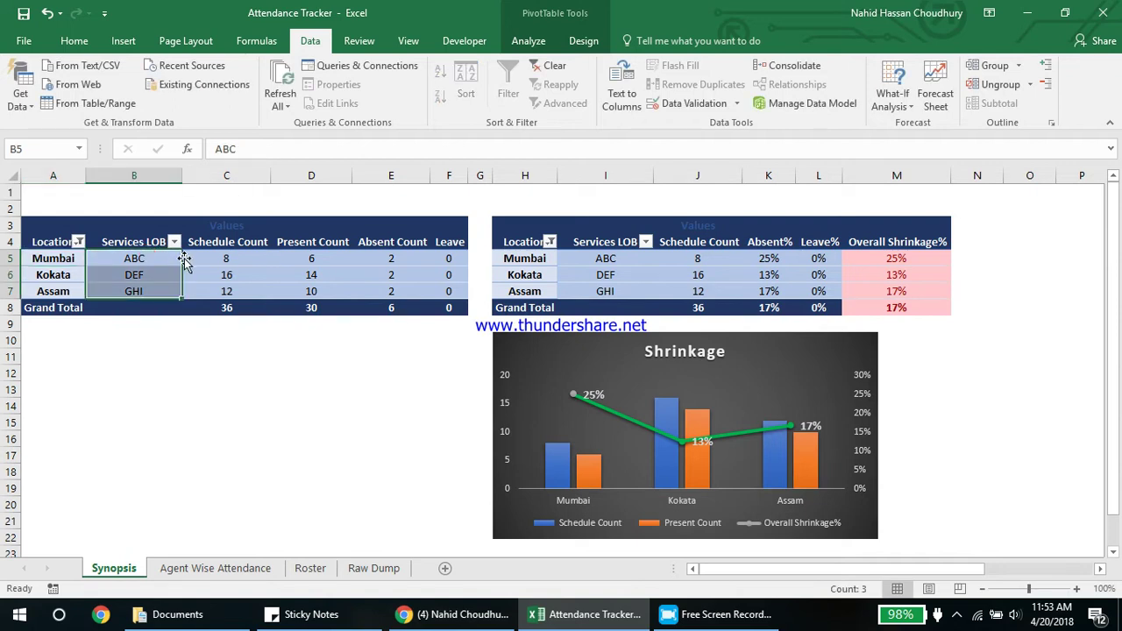
{"action": "left_click", "coordinate": [233, 275]}
- Show the pivot table field list, then move right past Mumbai's Leave% toward the location list
{"action": "right_click", "coordinate": [233, 276]}
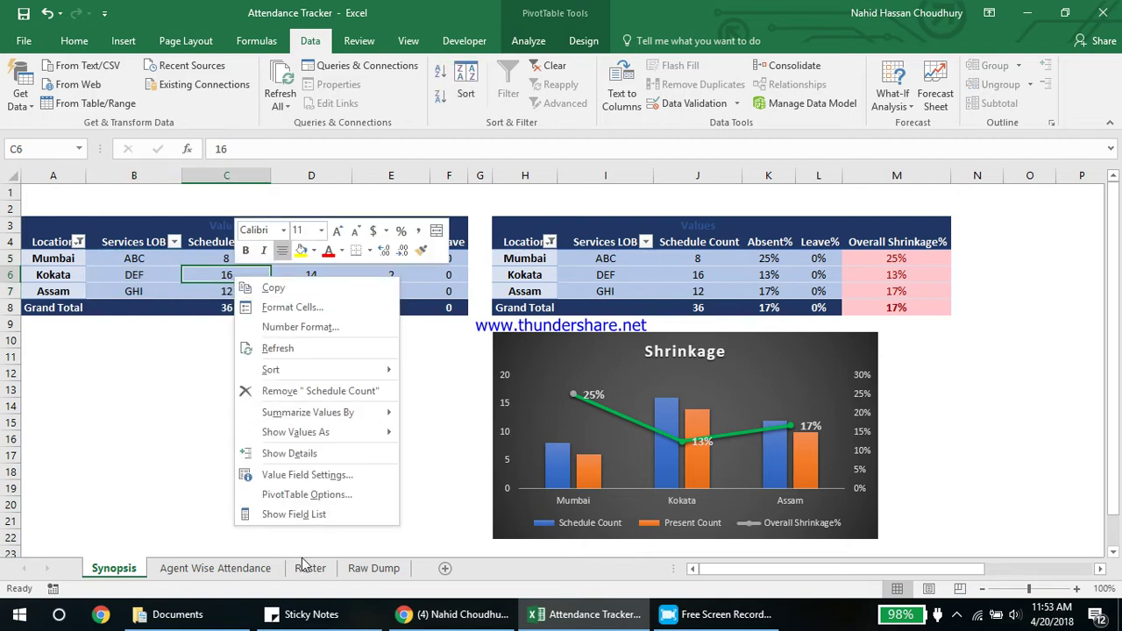
{"action": "left_click", "coordinate": [304, 515]}
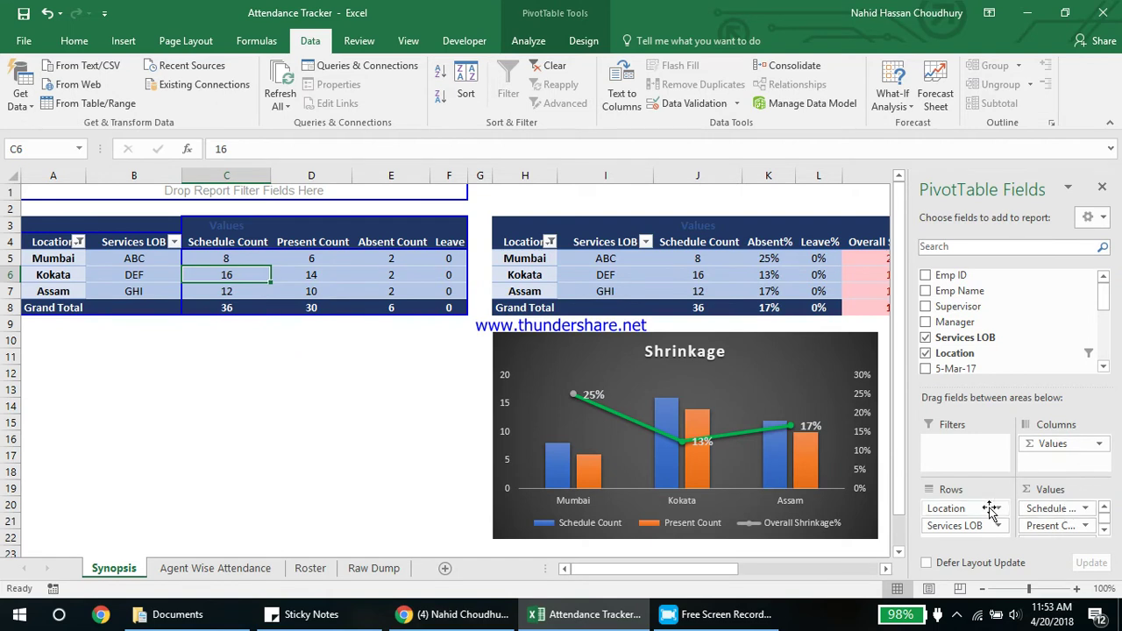
{"action": "left_click", "coordinate": [1105, 531]}
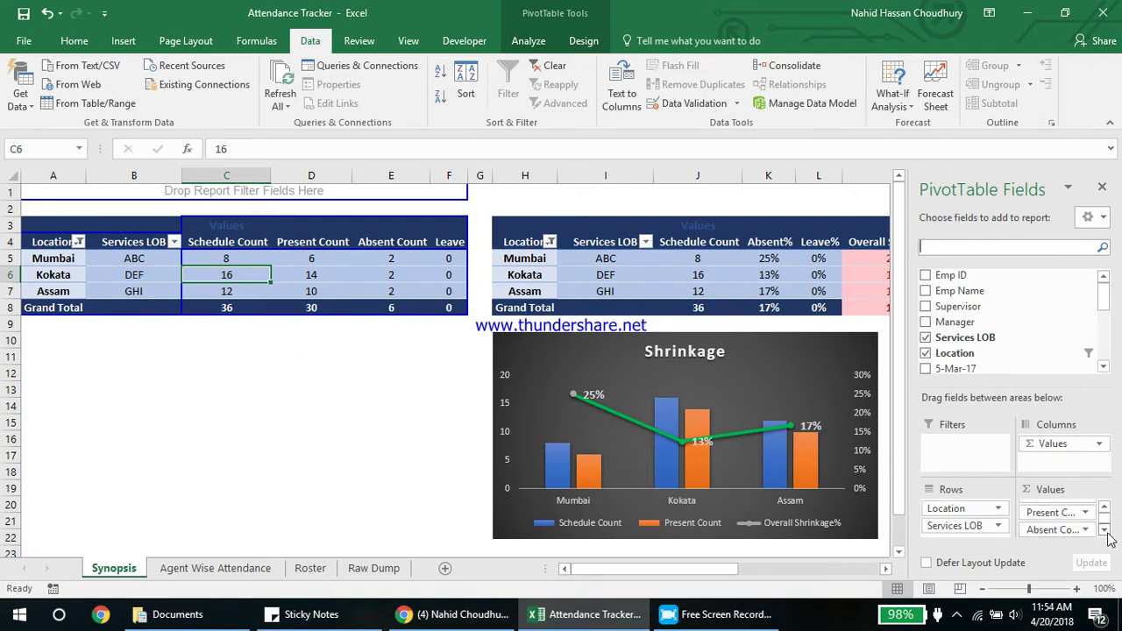
{"action": "left_click", "coordinate": [1105, 531]}
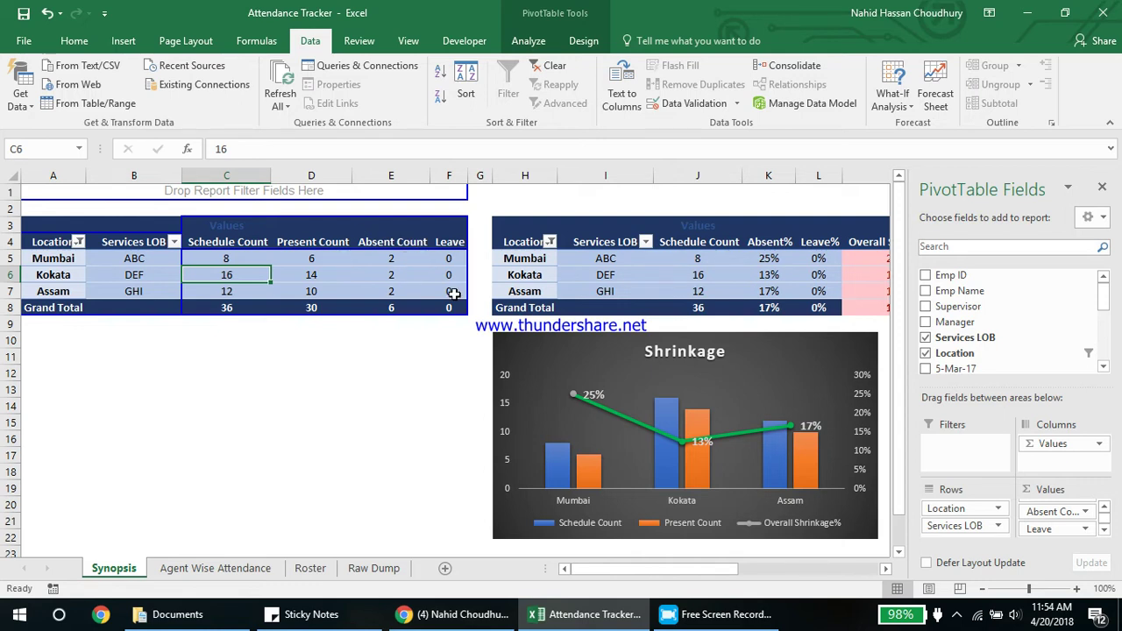
{"action": "left_click", "coordinate": [601, 291]}
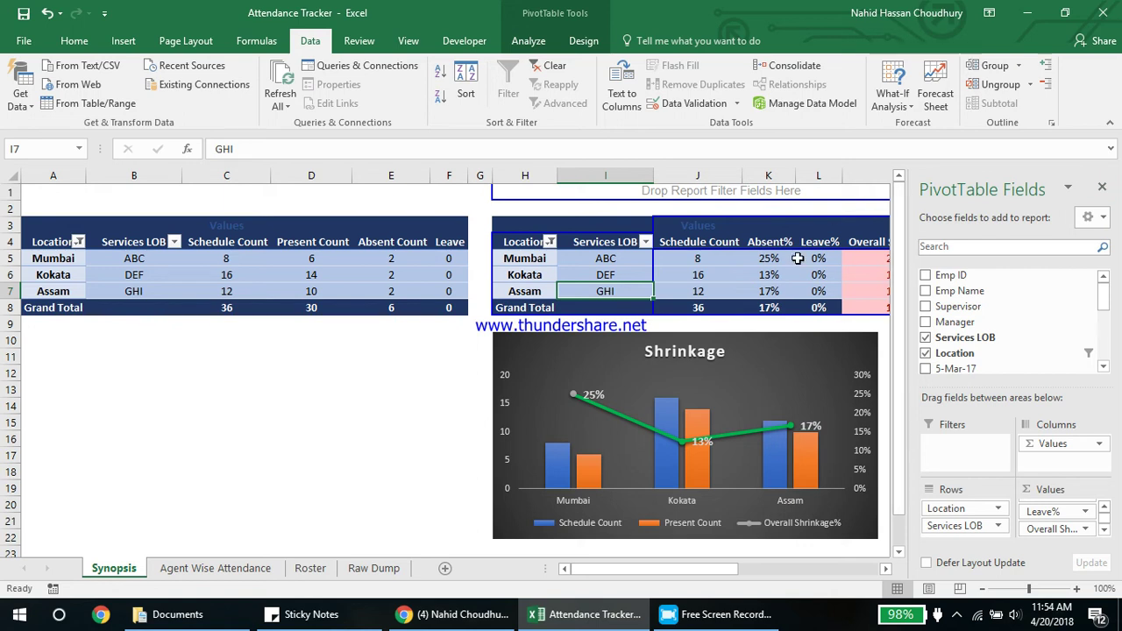
{"action": "left_click", "coordinate": [798, 258]}
{"action": "key", "text": "Right"}
{"action": "key", "text": "Right"}
{"action": "key", "text": "Right"}
{"action": "key", "text": "Right"}
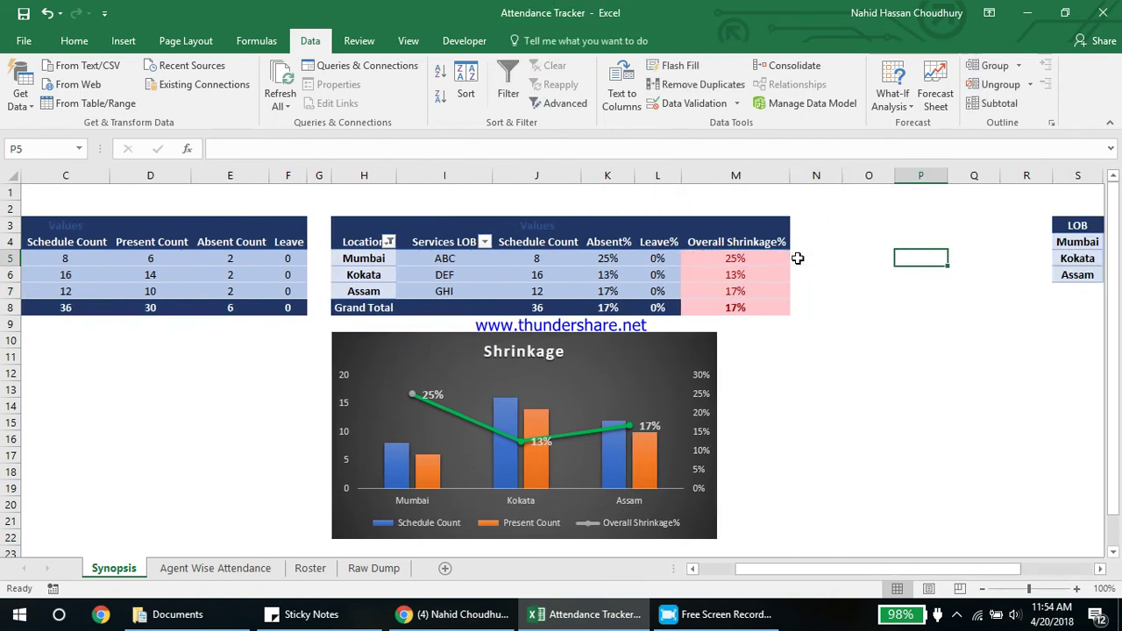
{"action": "left_click", "coordinate": [543, 272]}
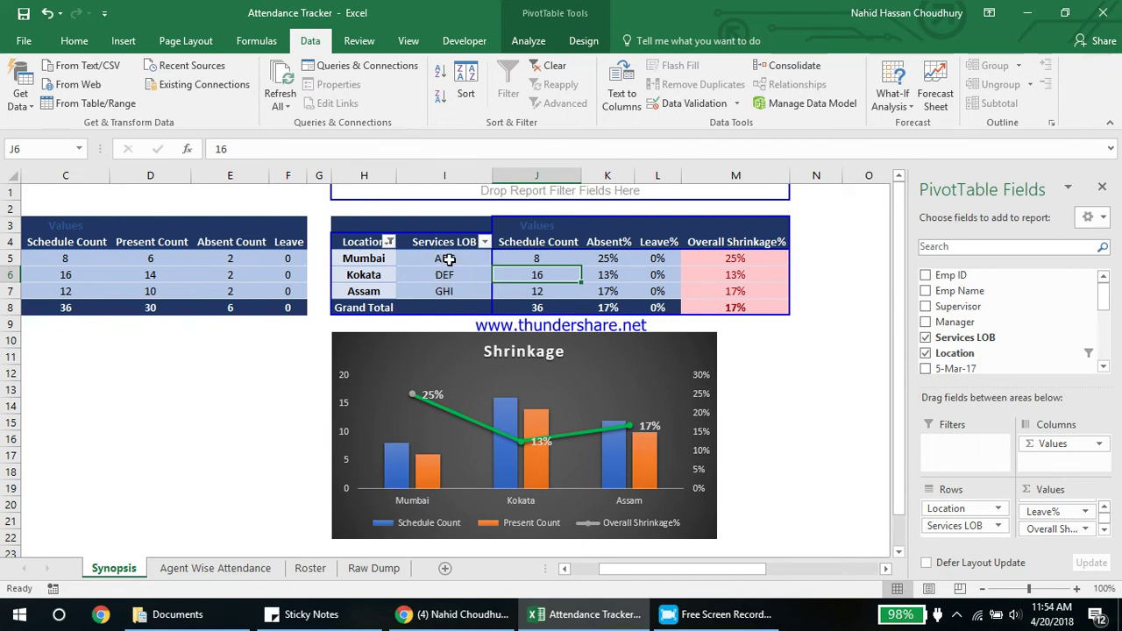
{"action": "left_click", "coordinate": [523, 257]}
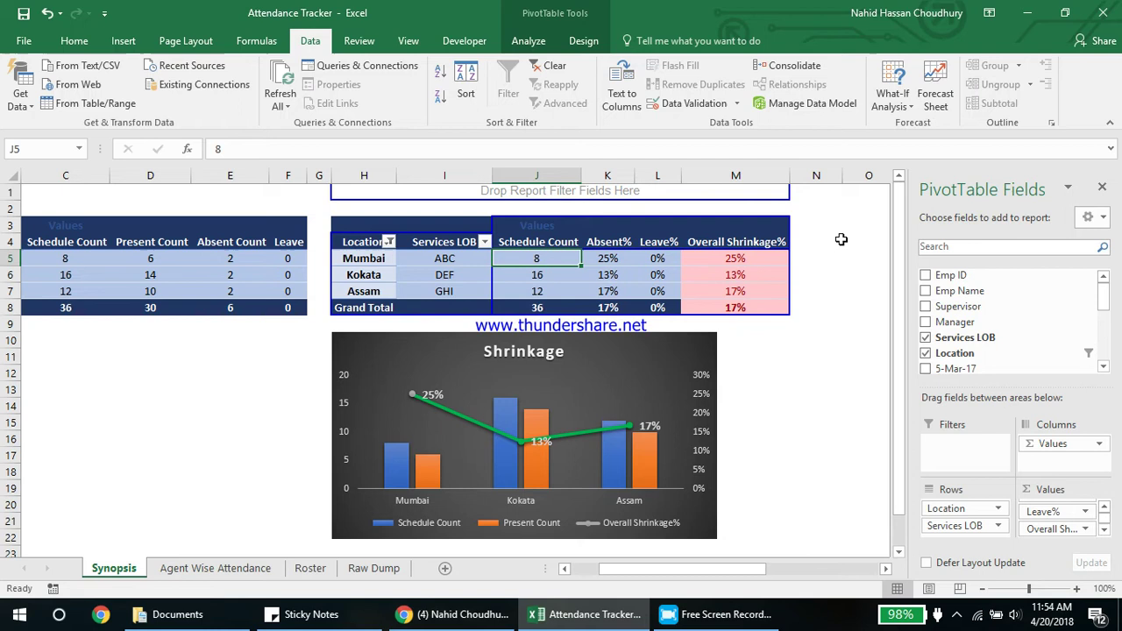
{"action": "left_click", "coordinate": [677, 257]}
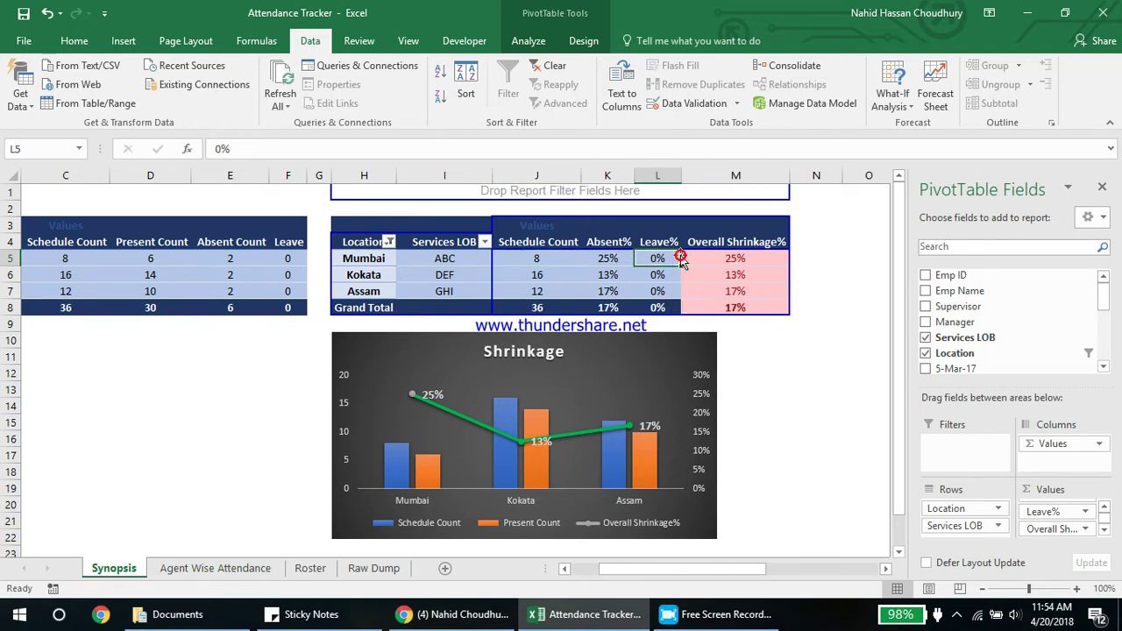
{"action": "left_click", "coordinate": [710, 254]}
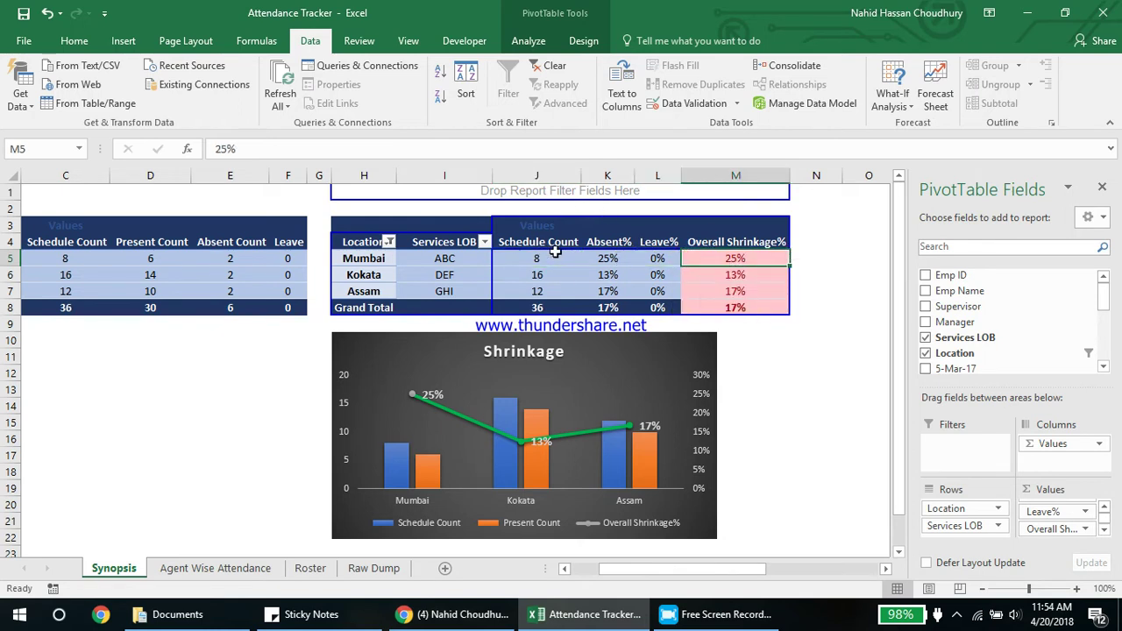
{"action": "left_click", "coordinate": [610, 260]}
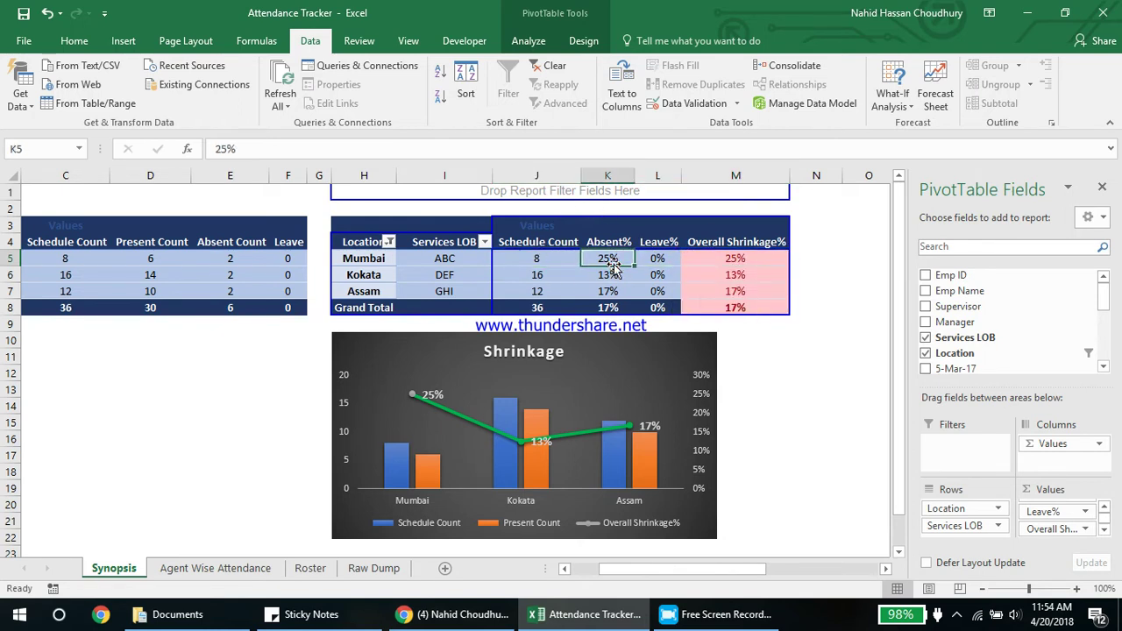
{"action": "left_click", "coordinate": [585, 40]}
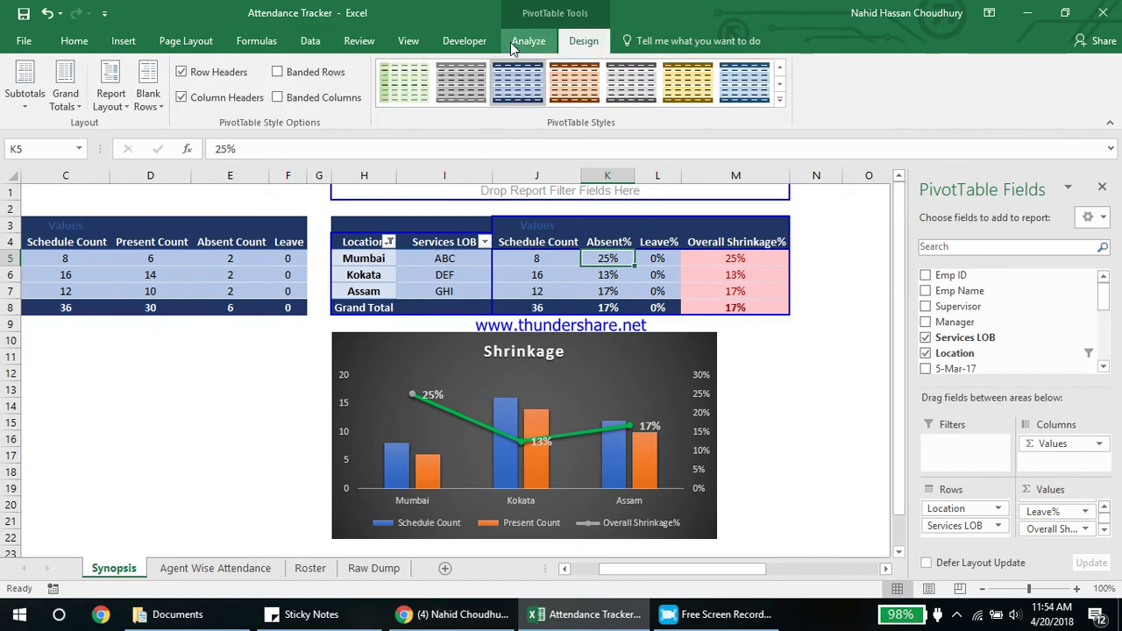
{"action": "left_click", "coordinate": [528, 40]}
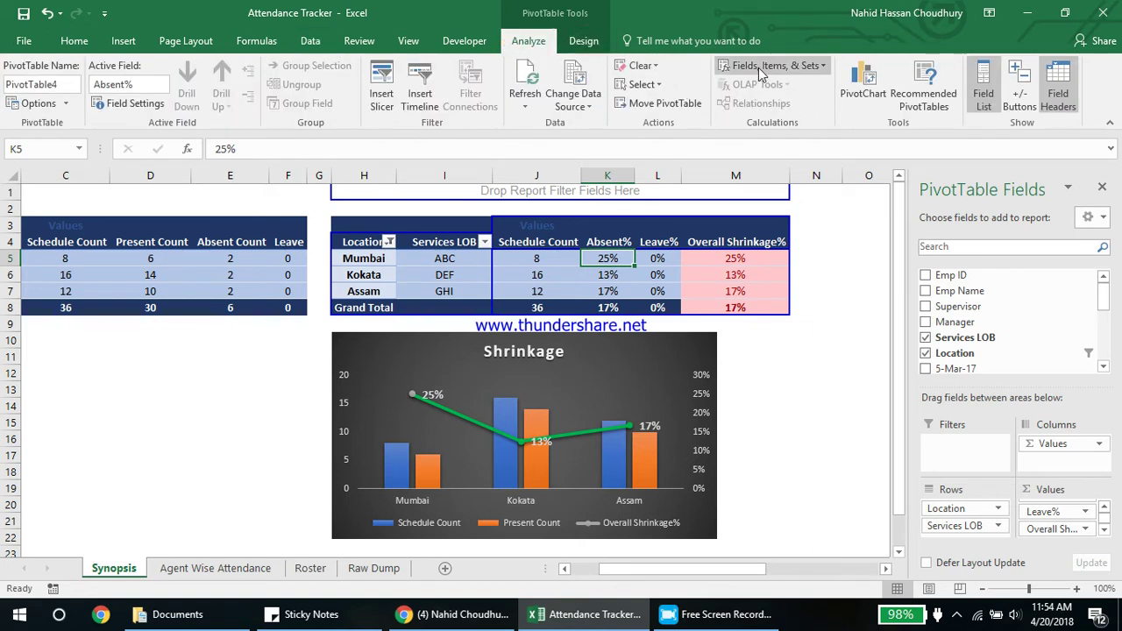
{"action": "left_click", "coordinate": [761, 67]}
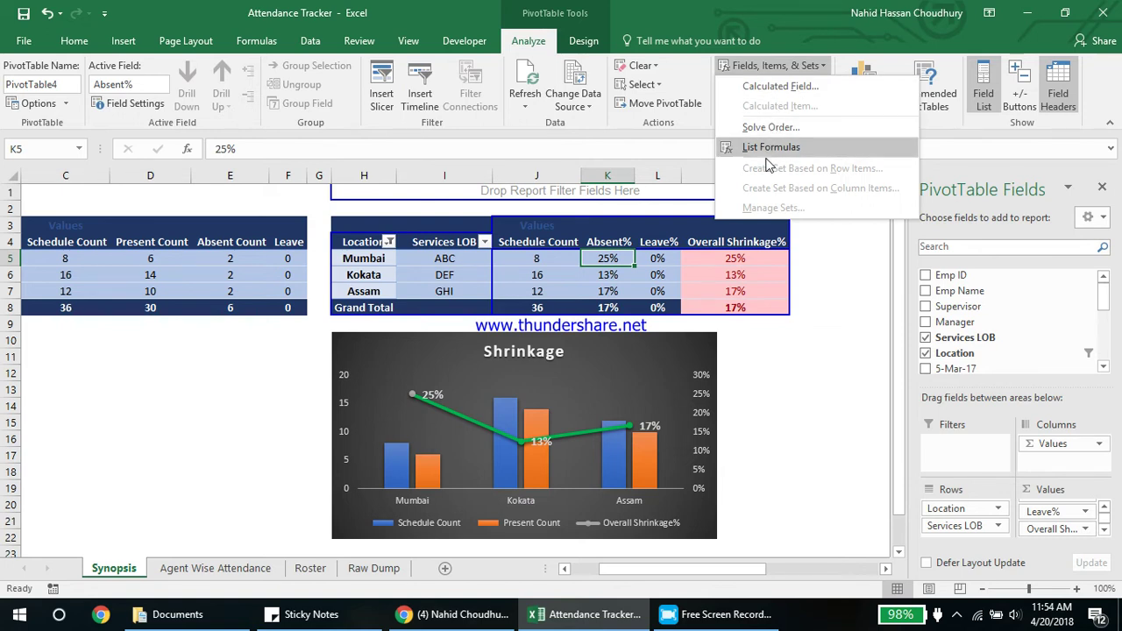
{"action": "left_click", "coordinate": [768, 149]}
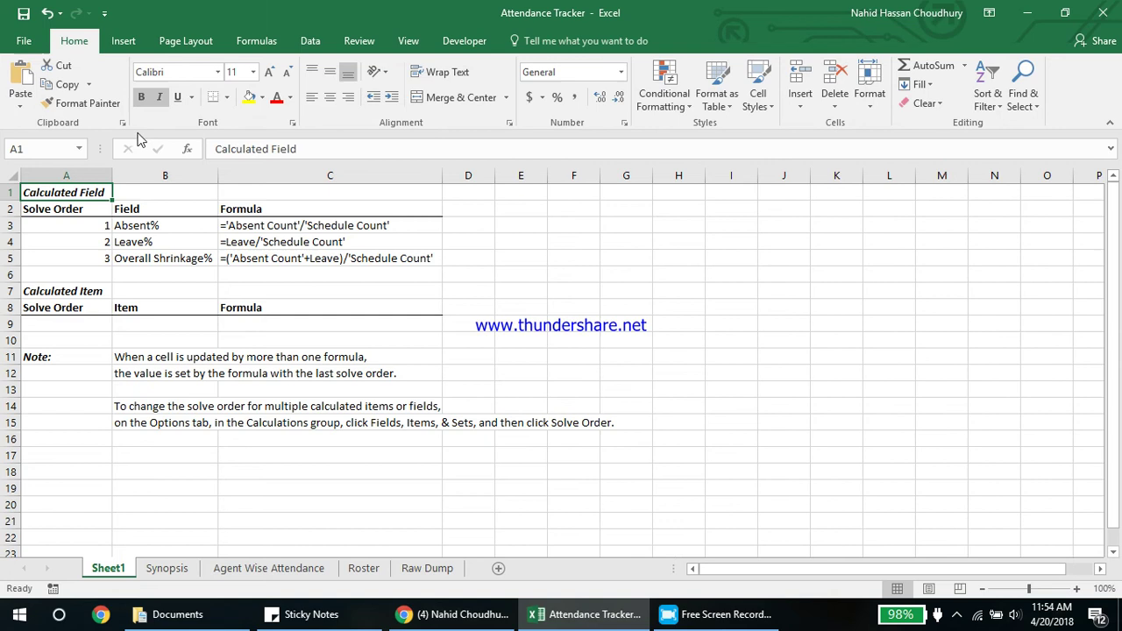
{"action": "left_click", "coordinate": [121, 226]}
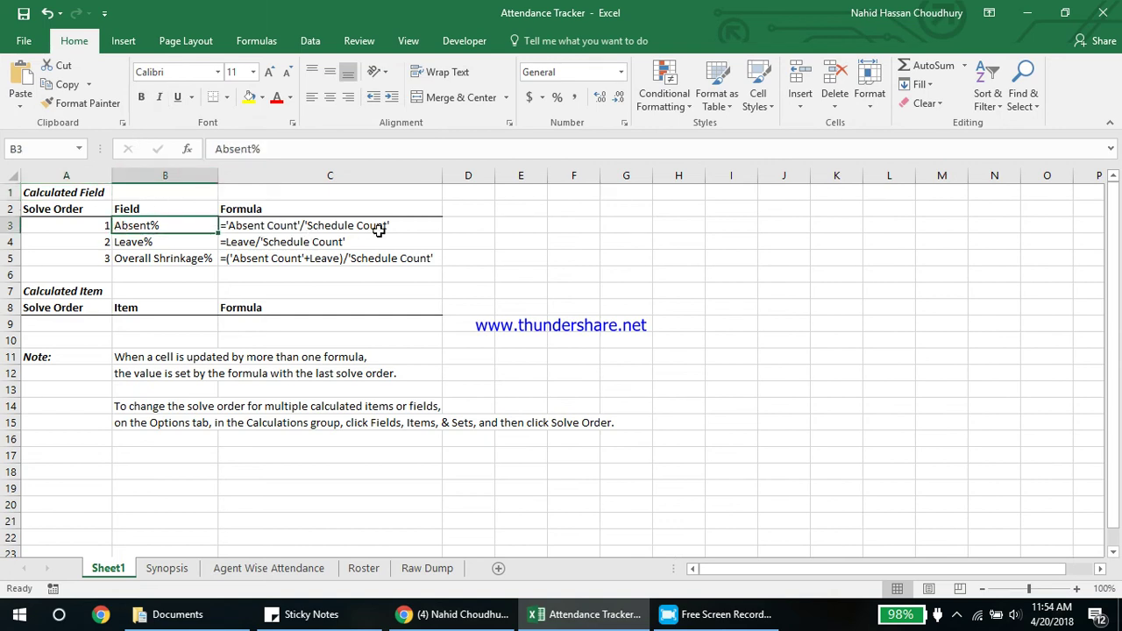
{"action": "left_click", "coordinate": [235, 244]}
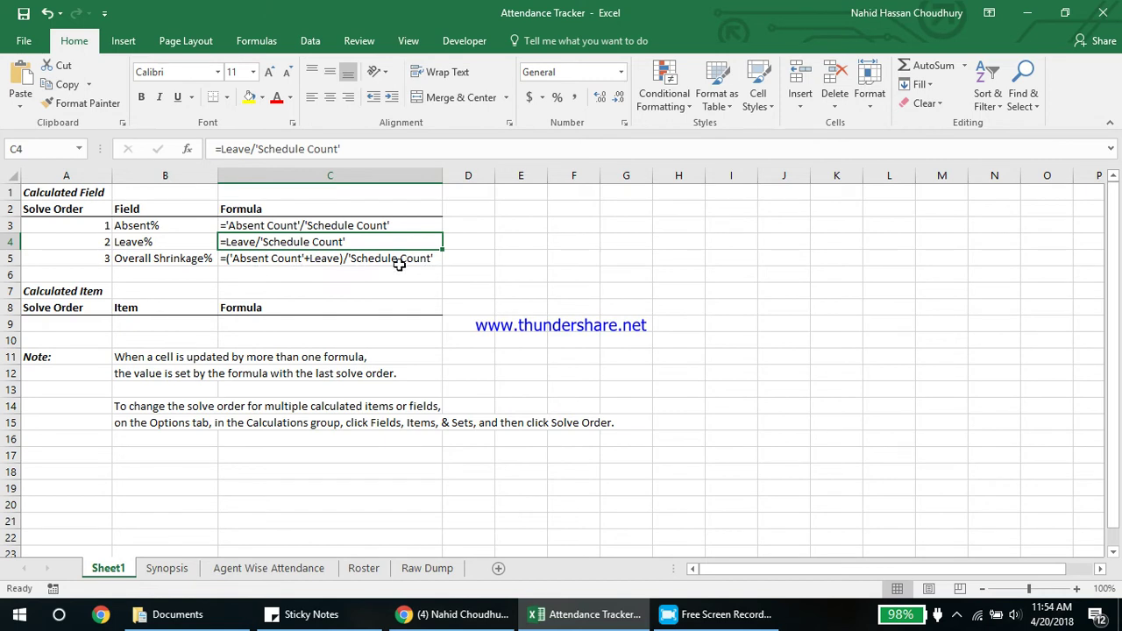
{"action": "key", "text": "alt+e"}
{"action": "key", "text": "l"}
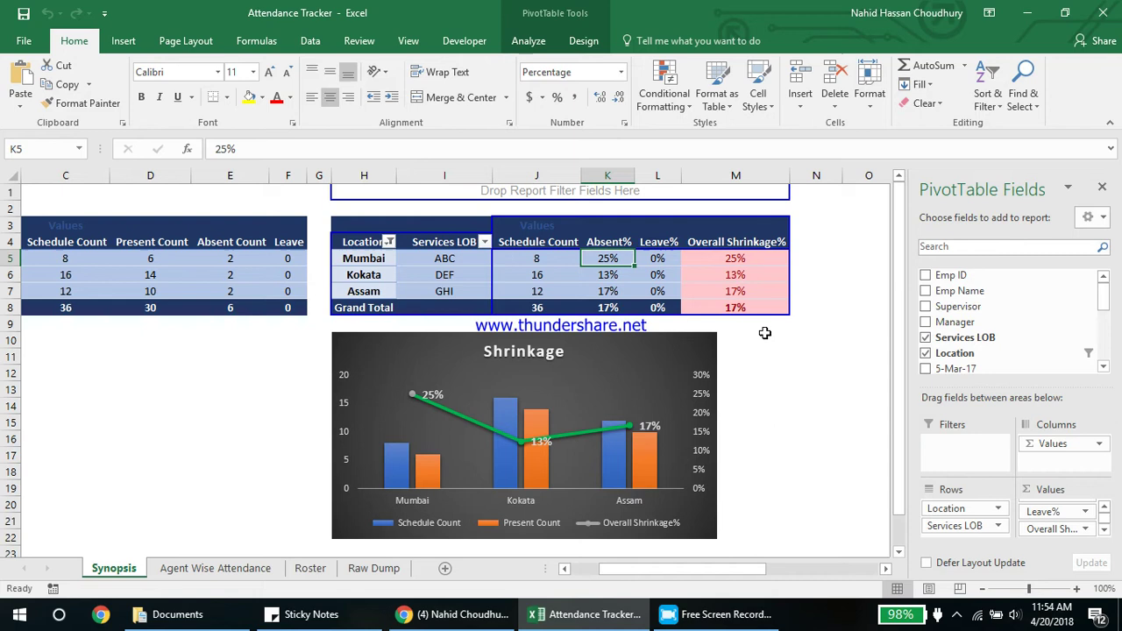
- Open the Calculated Field dialog for the Synopsis pivot and choose the Absent% field
{"action": "left_click", "coordinate": [555, 254]}
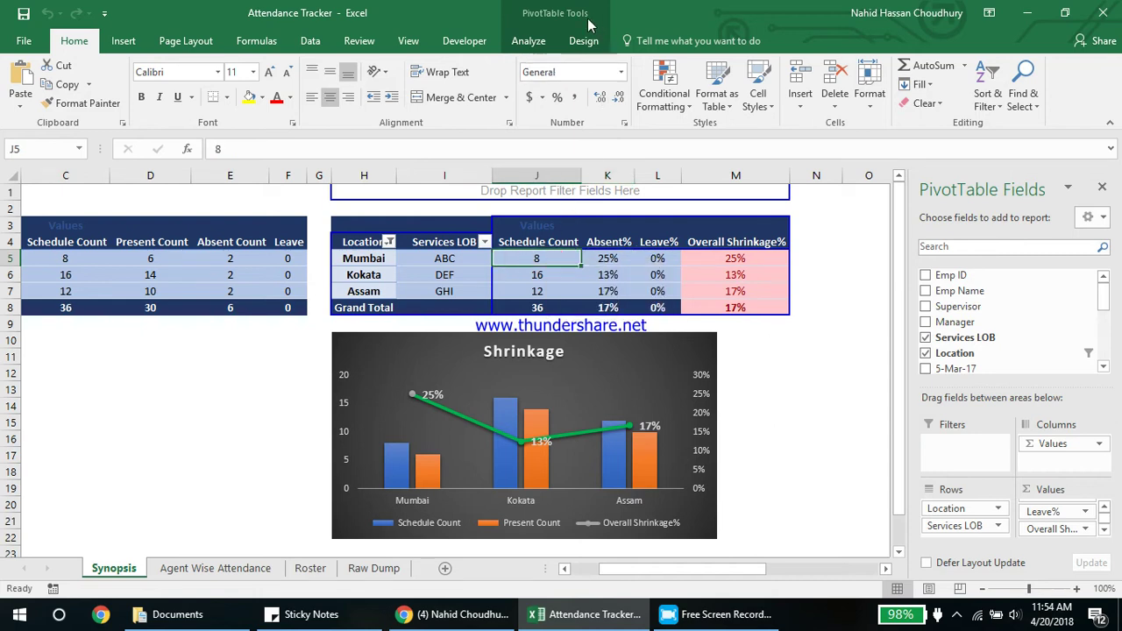
{"action": "left_click", "coordinate": [530, 42]}
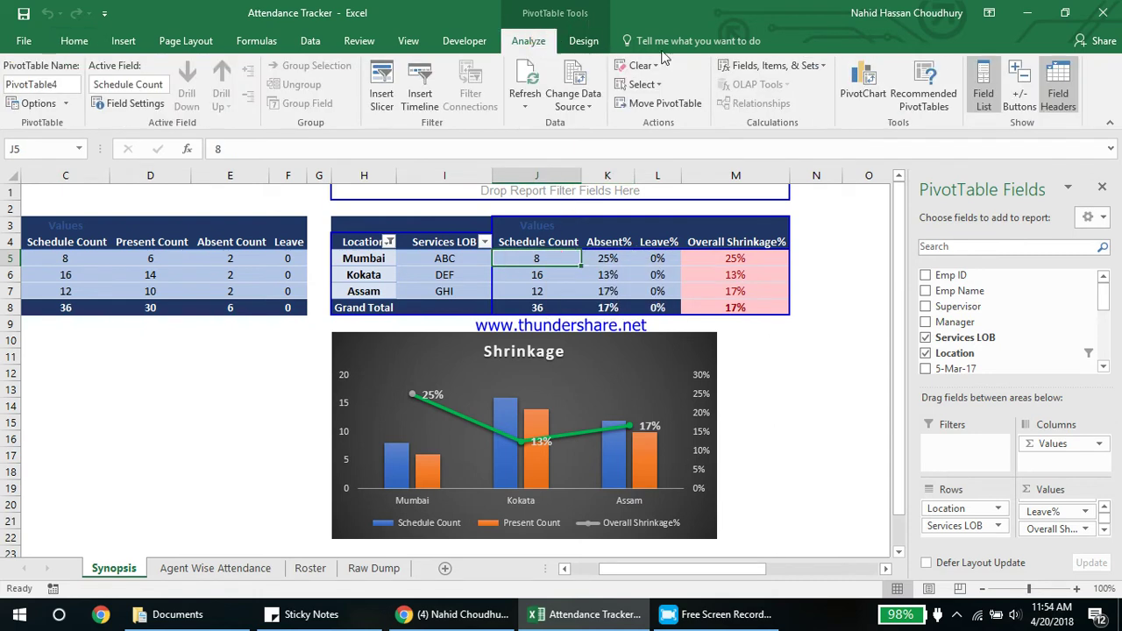
{"action": "left_click", "coordinate": [771, 65]}
{"action": "left_click", "coordinate": [762, 87]}
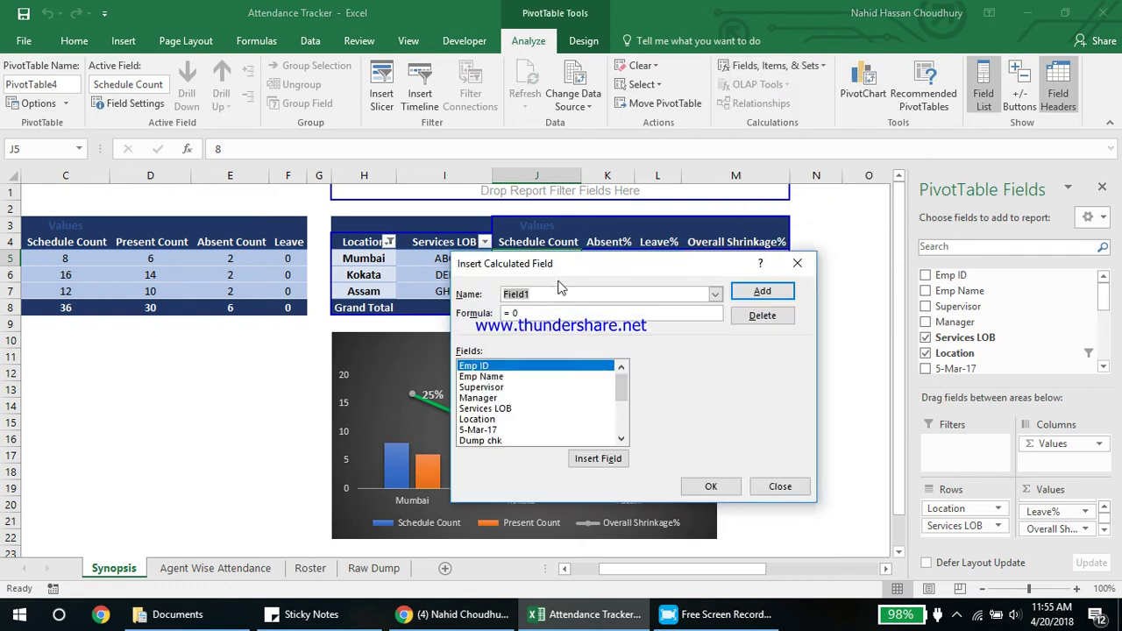
{"action": "type", "text": "A"}
{"action": "type", "text": "Bsent%"}
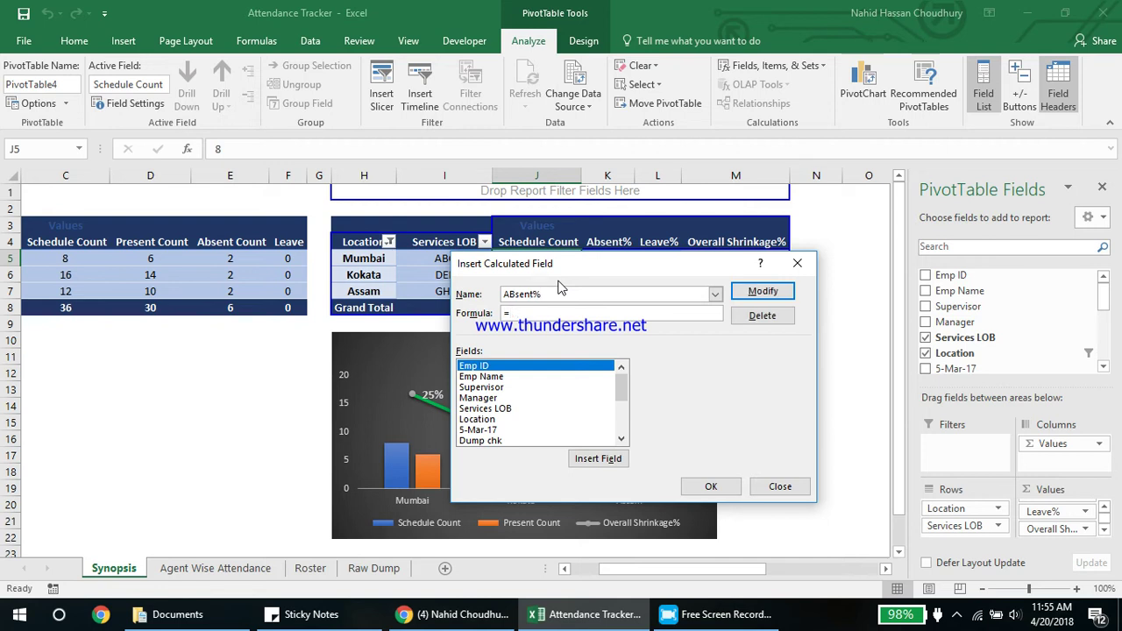
{"action": "left_click", "coordinate": [621, 438]}
{"action": "left_click", "coordinate": [620, 438]}
{"action": "left_click", "coordinate": [621, 439]}
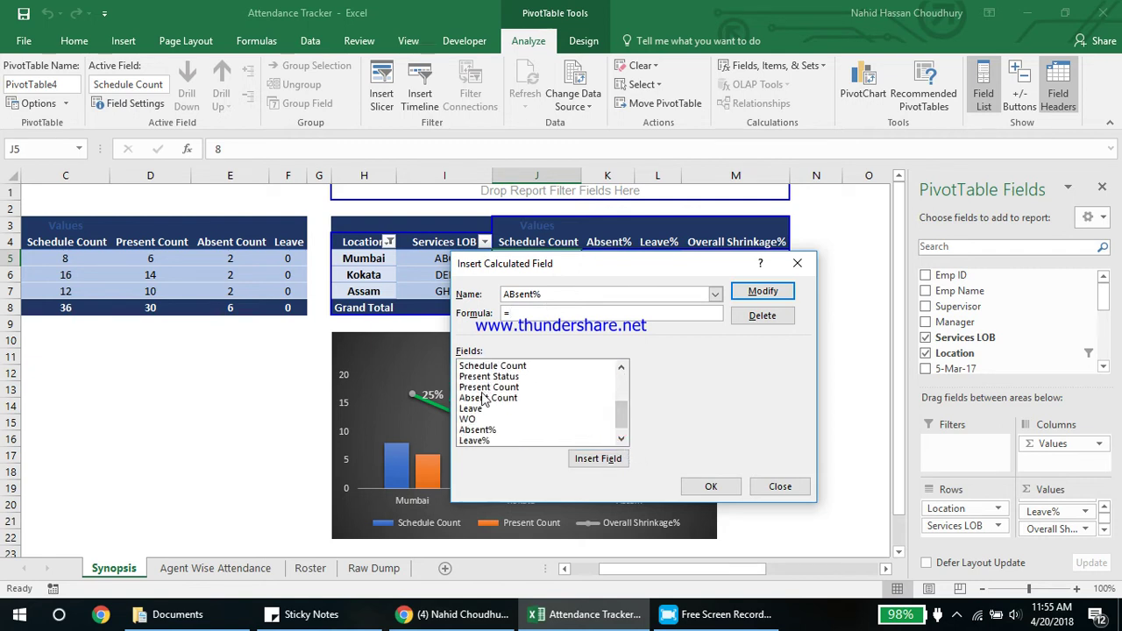
- Set Absent% to ='Absent Count'/'Schedule Count' and save the modified field
{"action": "left_click", "coordinate": [483, 398]}
{"action": "left_click", "coordinate": [590, 461]}
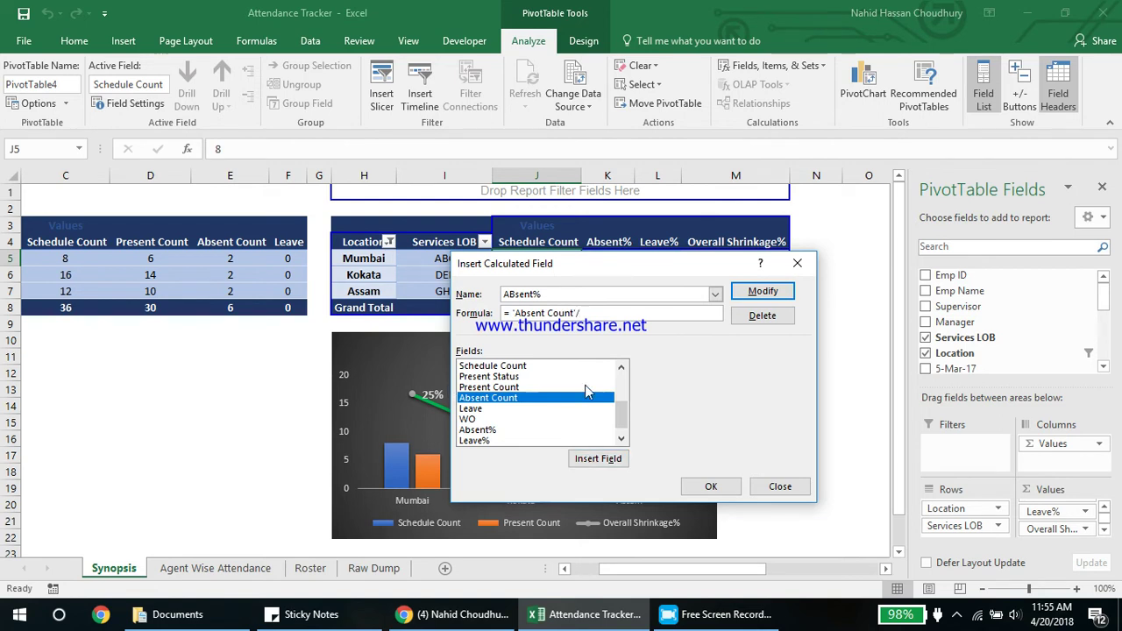
{"action": "left_click", "coordinate": [497, 368]}
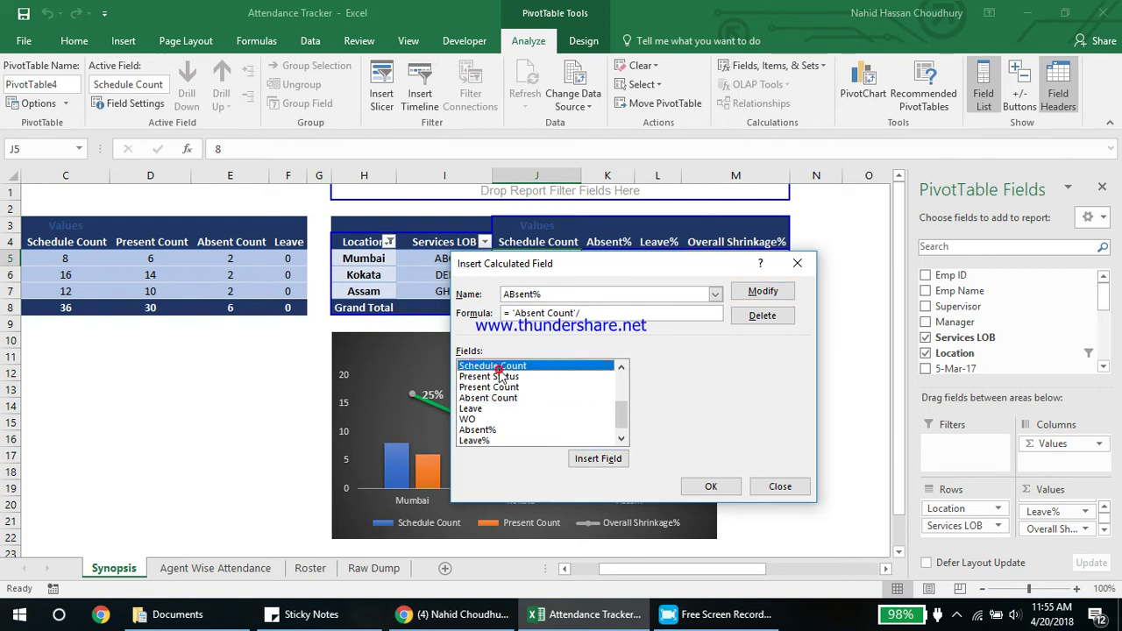
{"action": "left_click", "coordinate": [596, 460]}
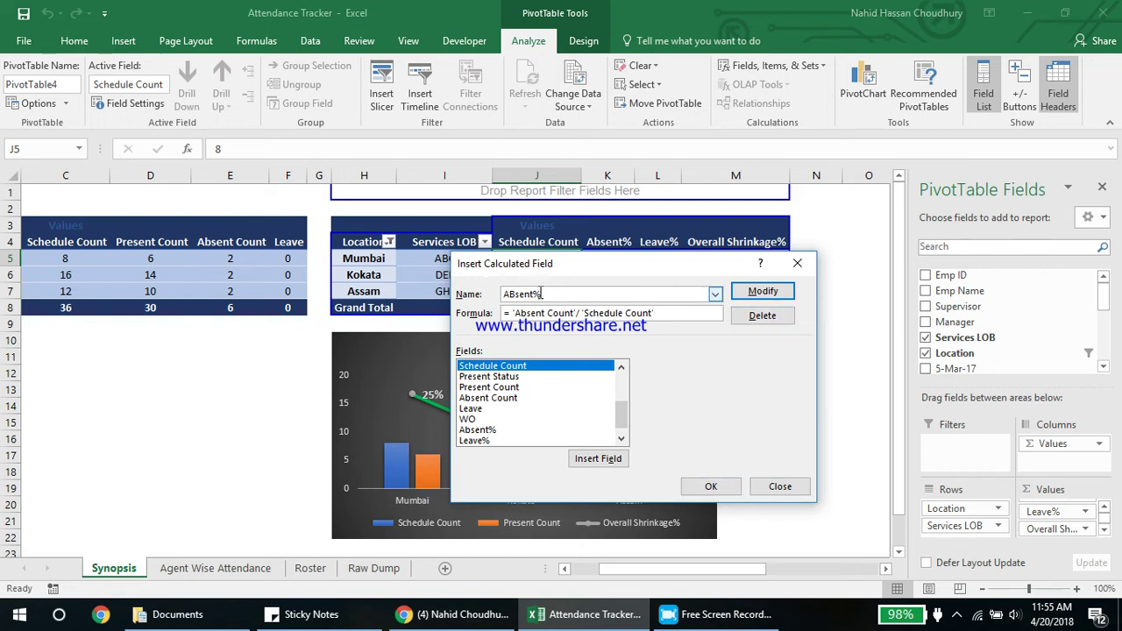
{"action": "left_click", "coordinate": [757, 299]}
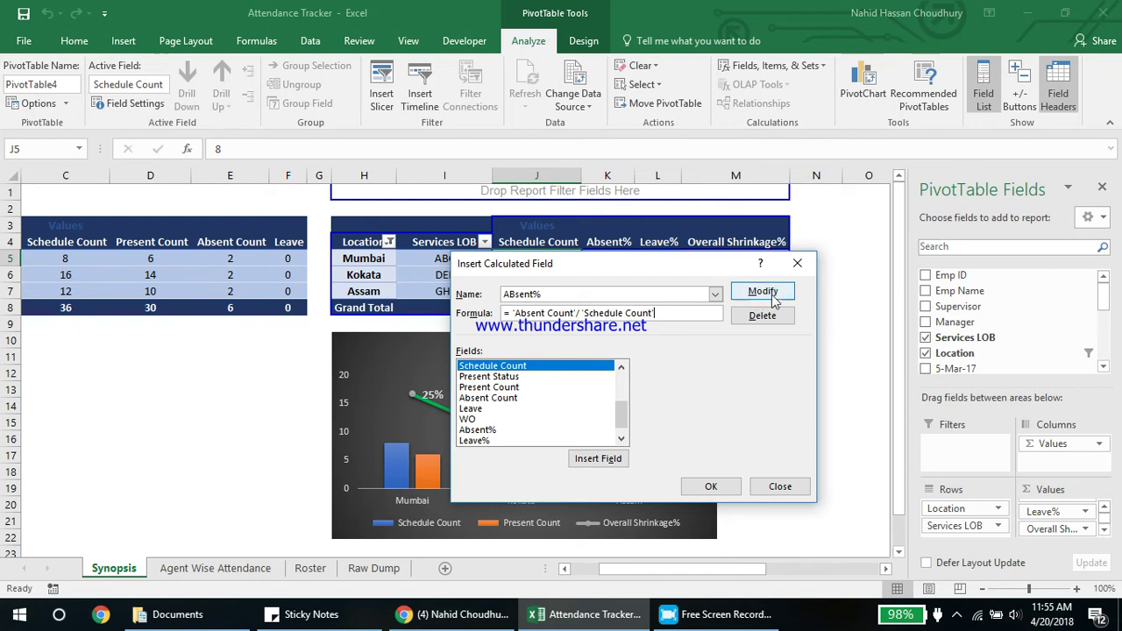
{"action": "left_click", "coordinate": [796, 263]}
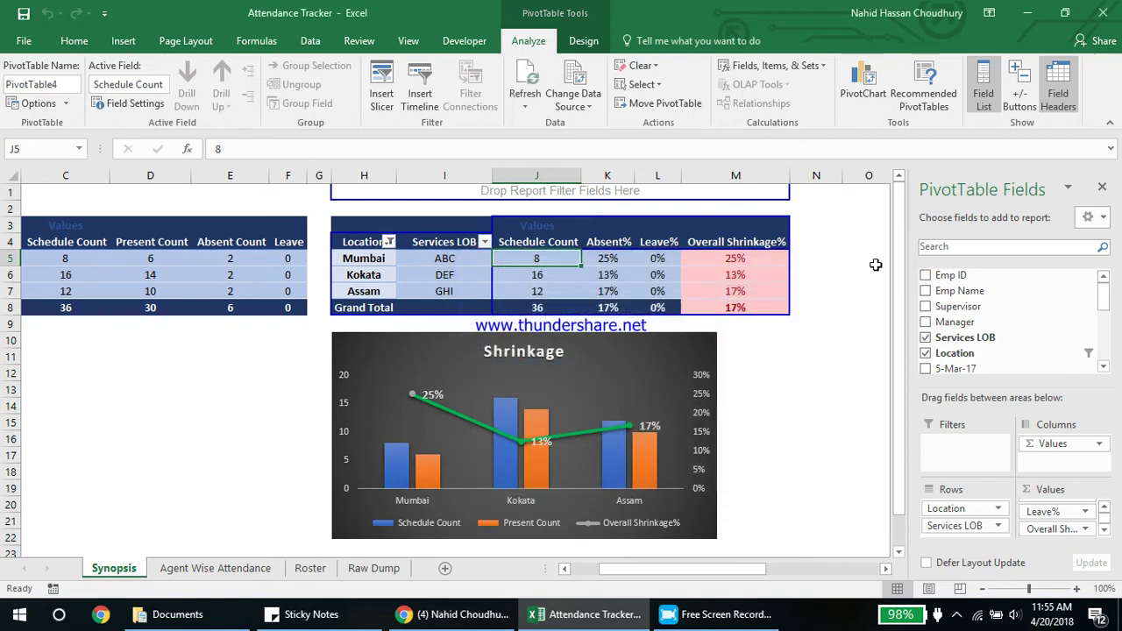
- Locate the LOB summary table beside the Shrinkage chart and rename its S3 header to Location
{"action": "left_click", "coordinate": [675, 372]}
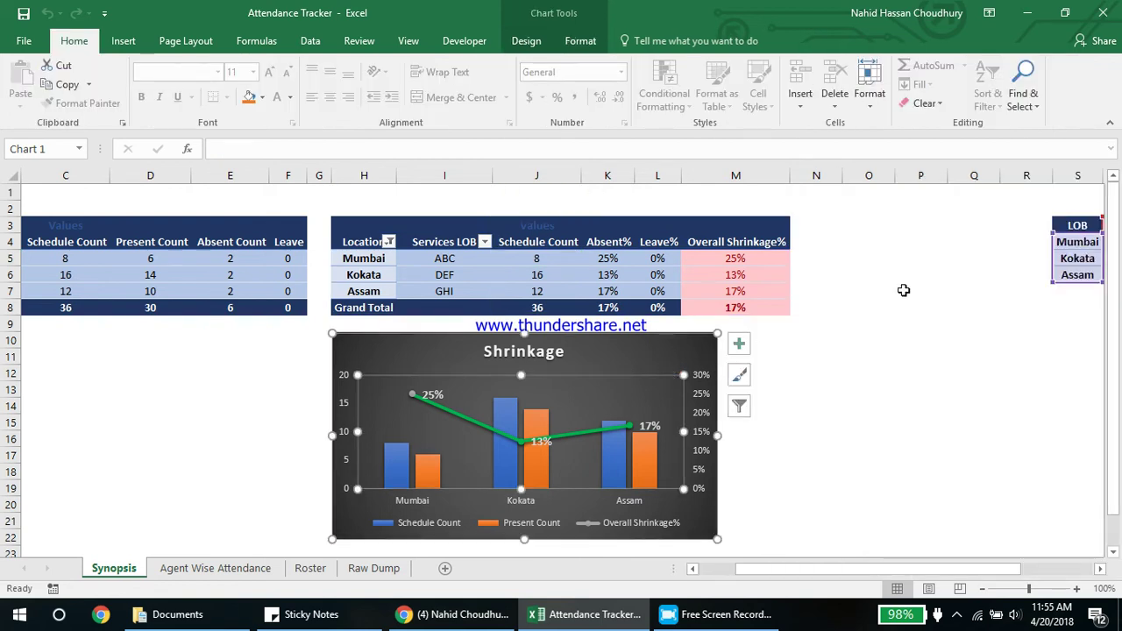
{"action": "left_click", "coordinate": [903, 290]}
{"action": "key", "text": "Right"}
{"action": "key", "text": "Right"}
{"action": "key", "text": "Right"}
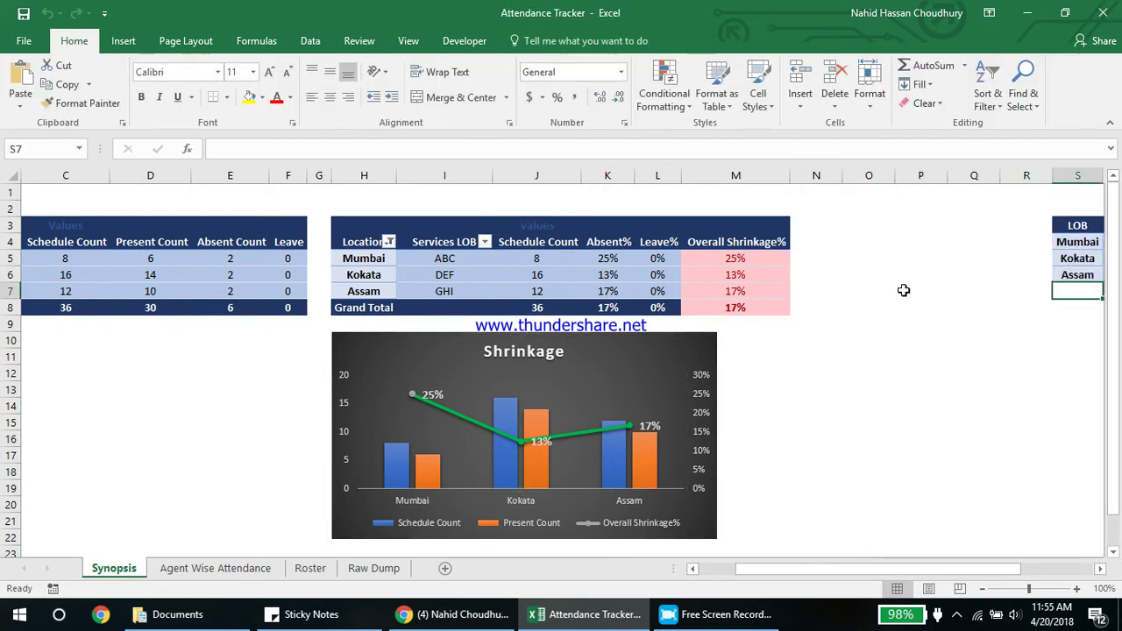
{"action": "key", "text": "Right"}
{"action": "key", "text": "Right"}
{"action": "key", "text": "Right"}
{"action": "key", "text": "Right"}
{"action": "key", "text": "Right"}
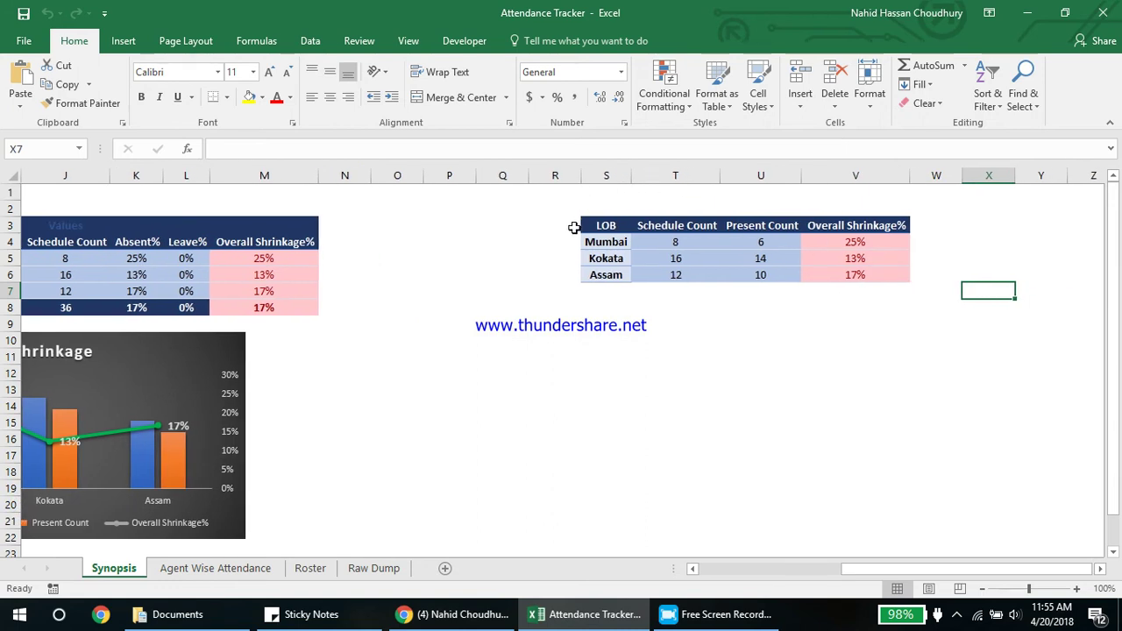
{"action": "left_click", "coordinate": [594, 239]}
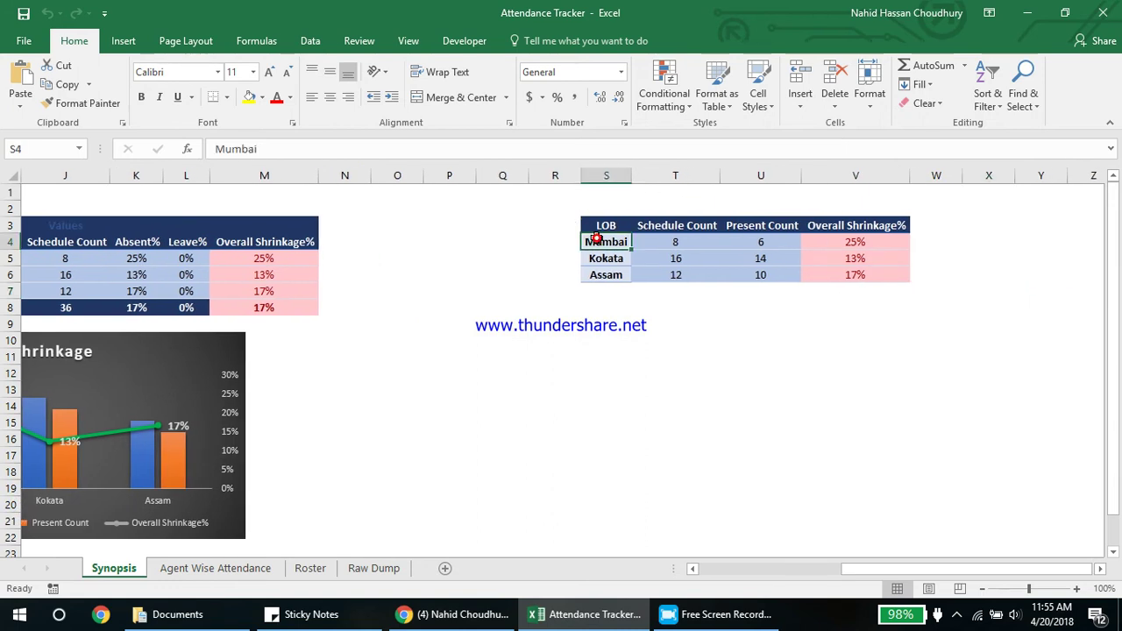
{"action": "left_click", "coordinate": [643, 247]}
{"action": "left_click", "coordinate": [728, 242]}
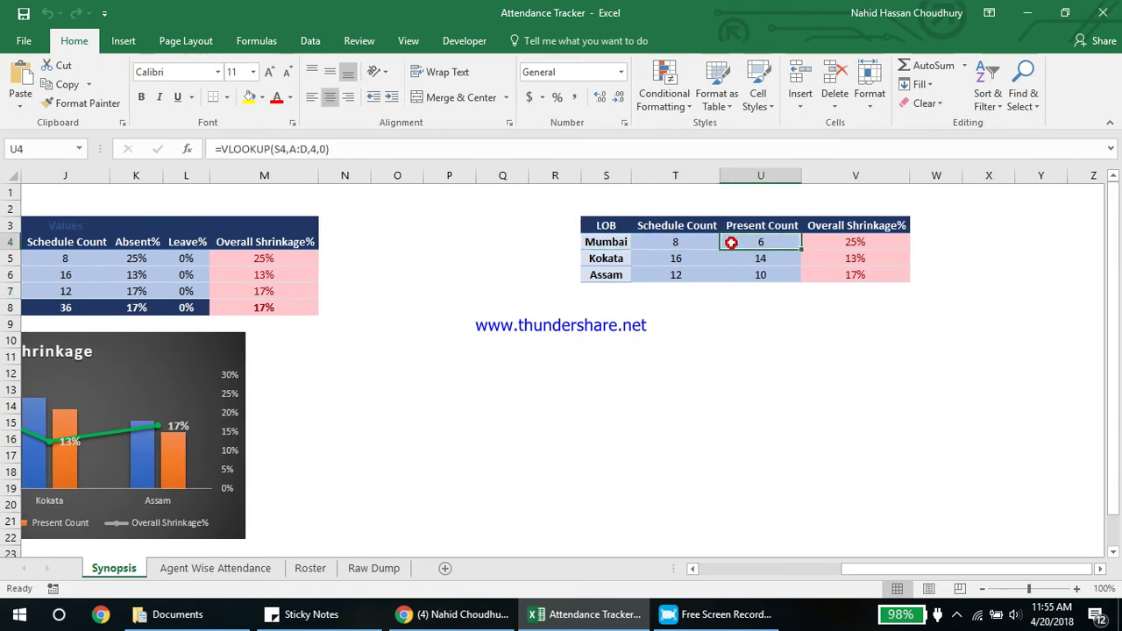
{"action": "left_click", "coordinate": [621, 242]}
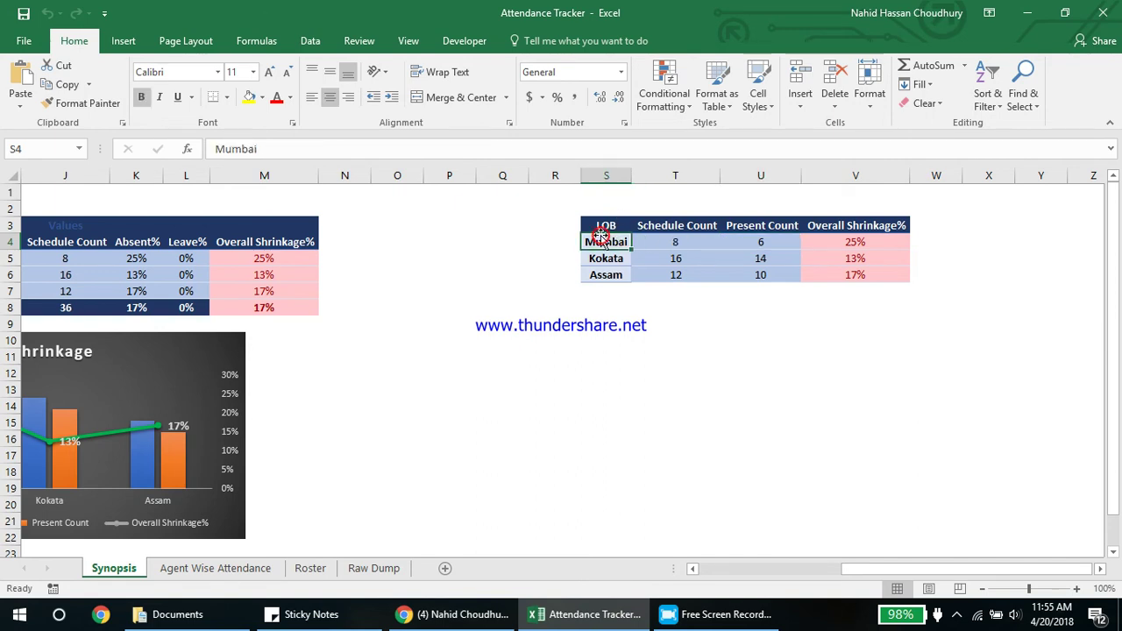
{"action": "left_click", "coordinate": [603, 227]}
{"action": "type", "text": "Location"}
{"action": "key", "text": "Return"}
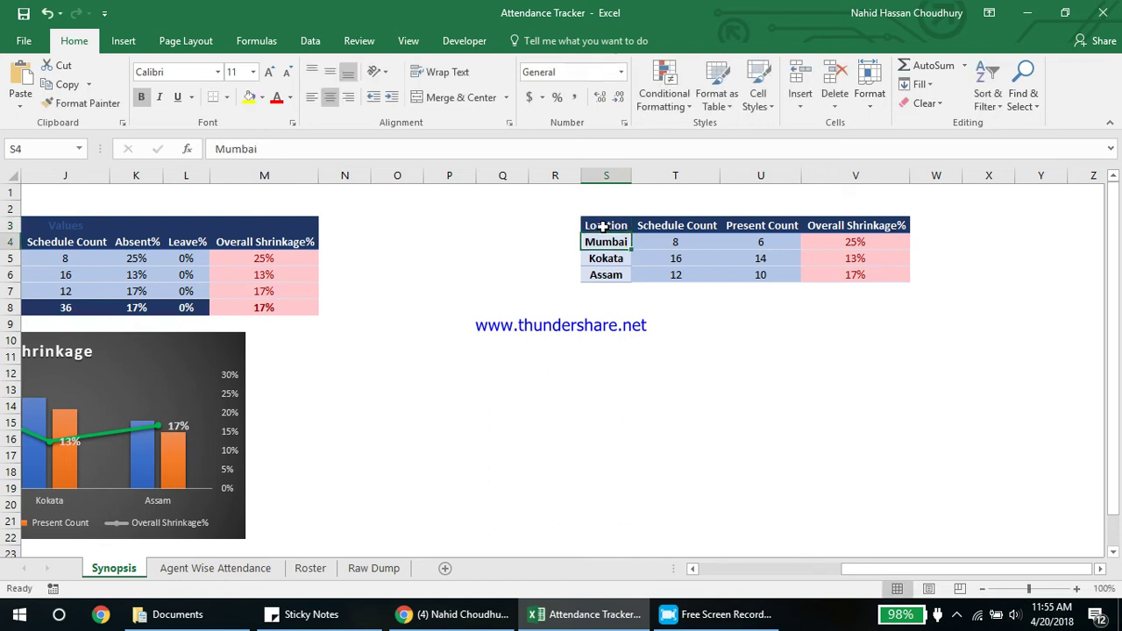
- Review T4's =VLOOKUP(S4,A:D,3,0) formula returning Mumbai's Schedule Count, leaving it unchanged
{"action": "left_click", "coordinate": [653, 239]}
{"action": "double_click", "coordinate": [654, 239]}
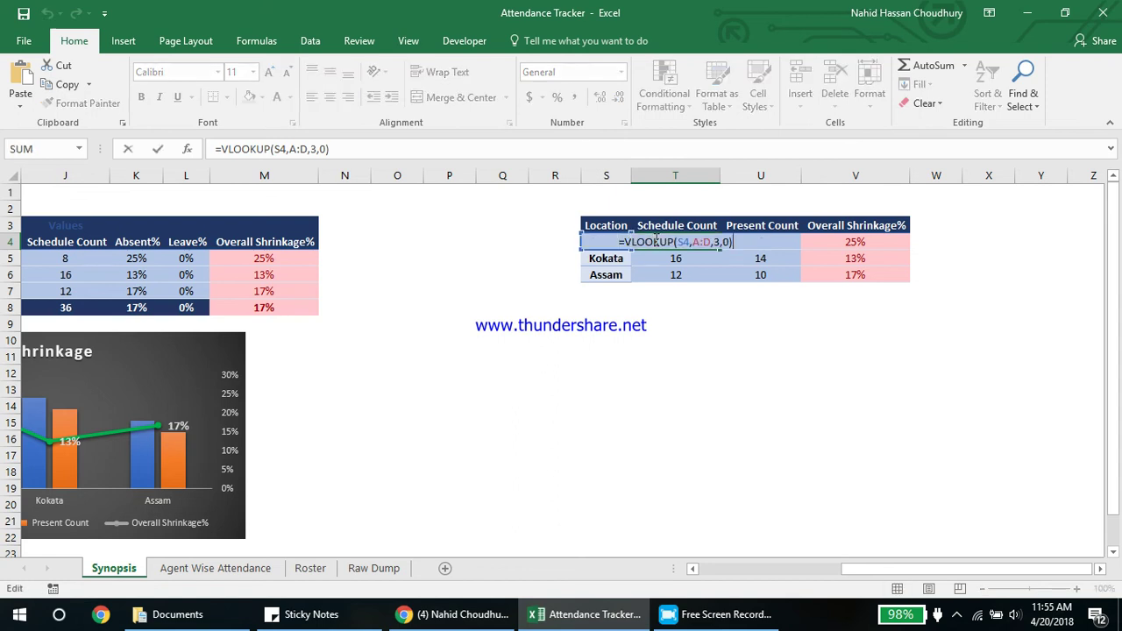
{"action": "key", "text": "Escape"}
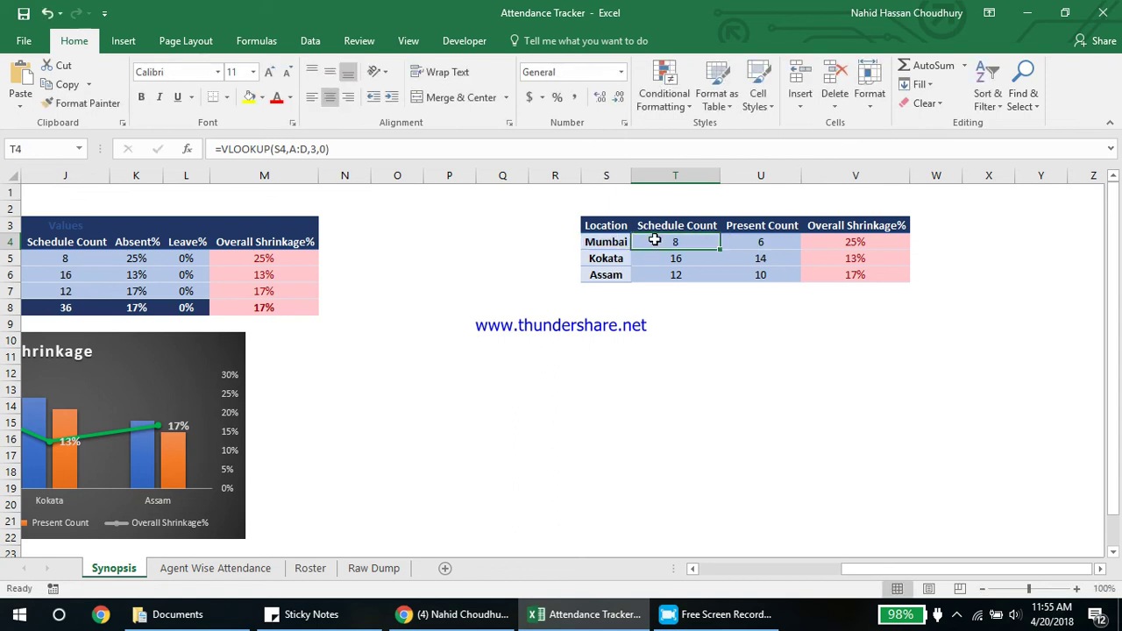
{"action": "key", "text": "Left"}
{"action": "left_click", "coordinate": [654, 239]}
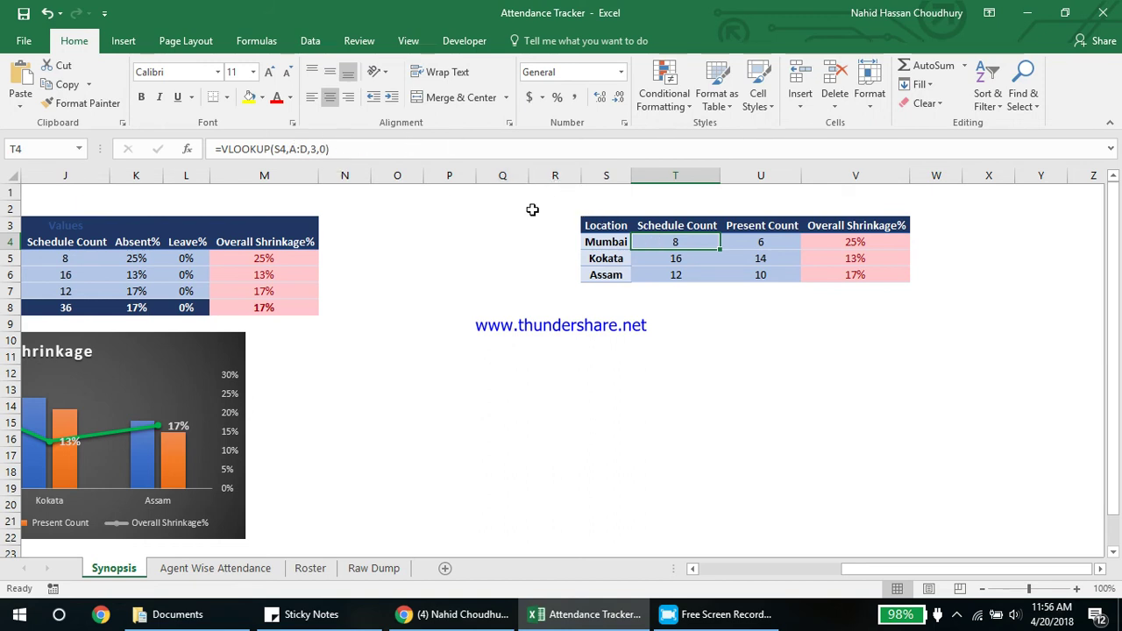
{"action": "left_click", "coordinate": [623, 243]}
{"action": "left_click", "coordinate": [663, 241]}
{"action": "left_click", "coordinate": [386, 304]}
{"action": "key", "text": "Left"}
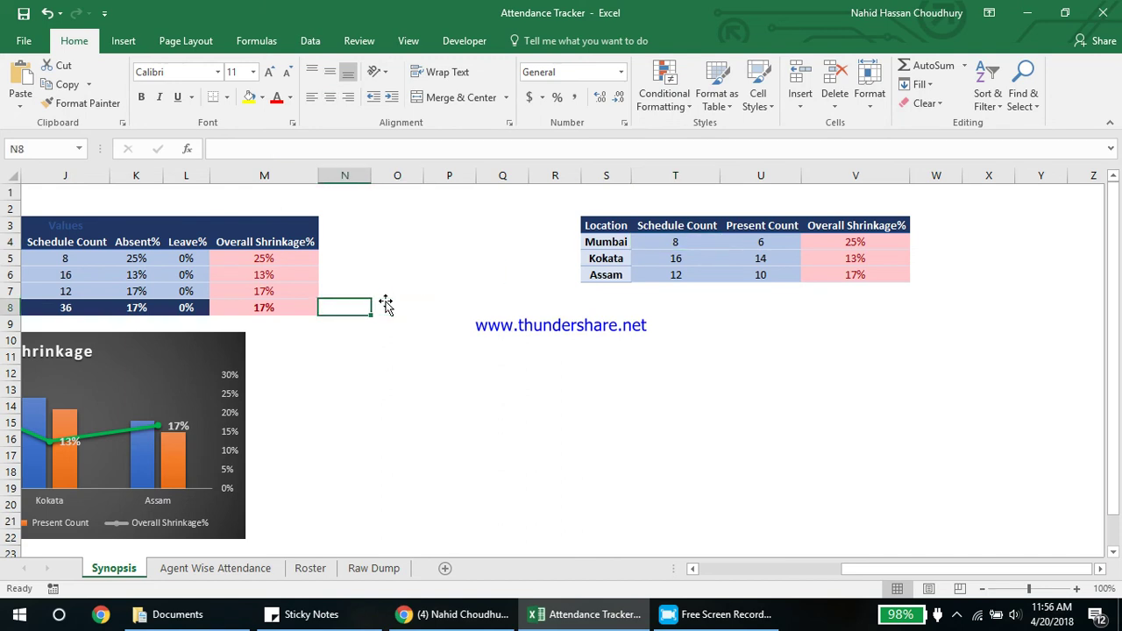
{"action": "key", "text": "Left"}
{"action": "key", "text": "ctrl+Left"}
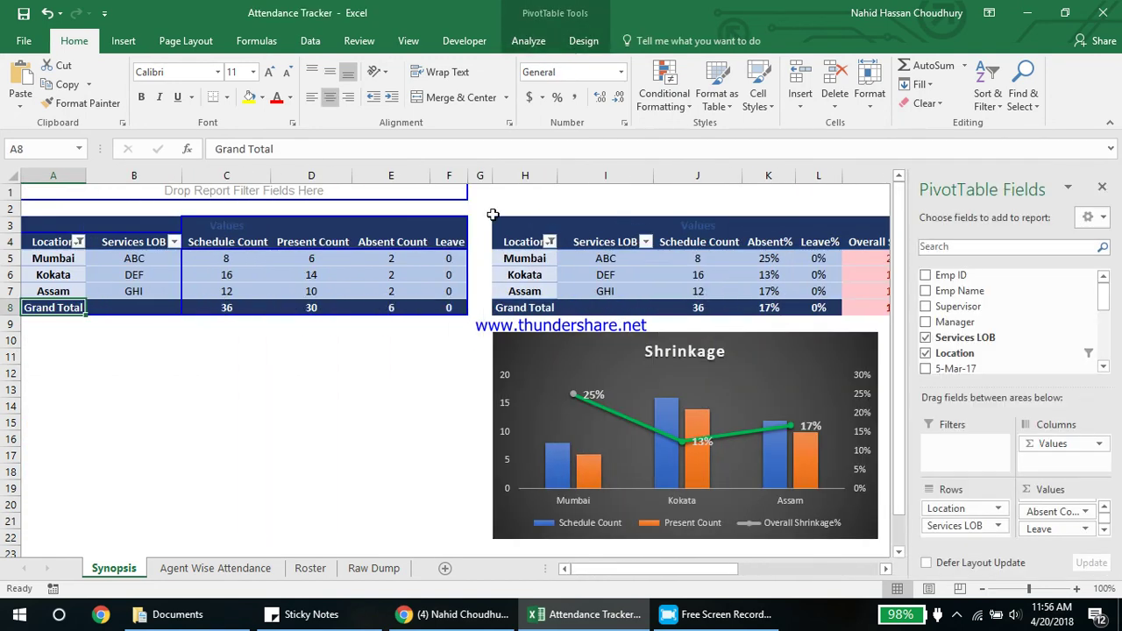
{"action": "left_click", "coordinate": [35, 175]}
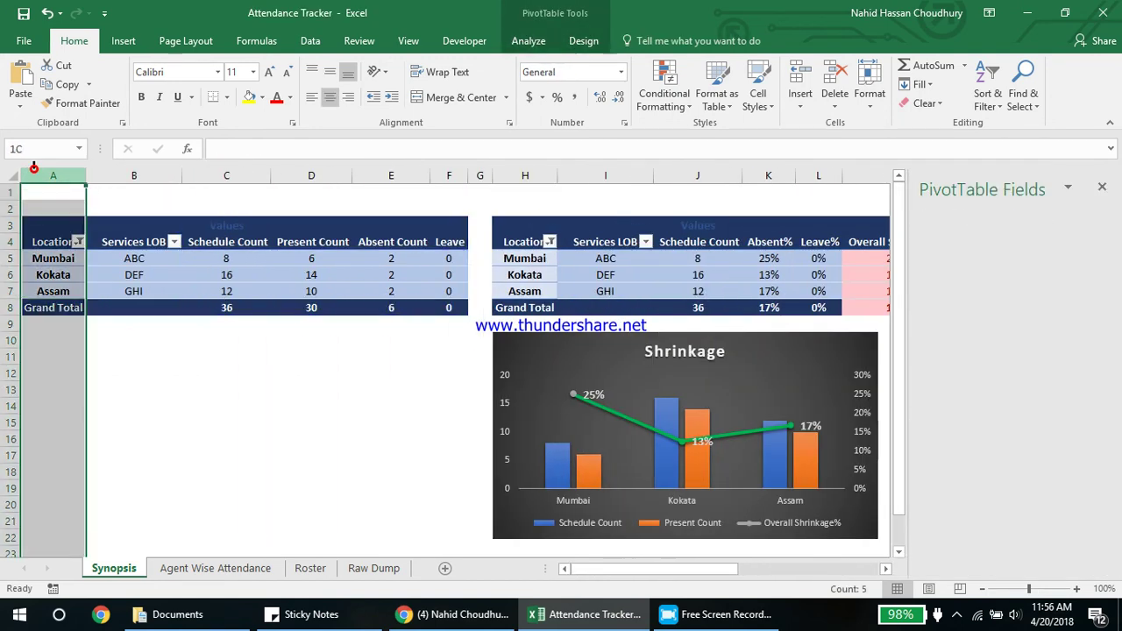
{"action": "left_click", "coordinate": [310, 176]}
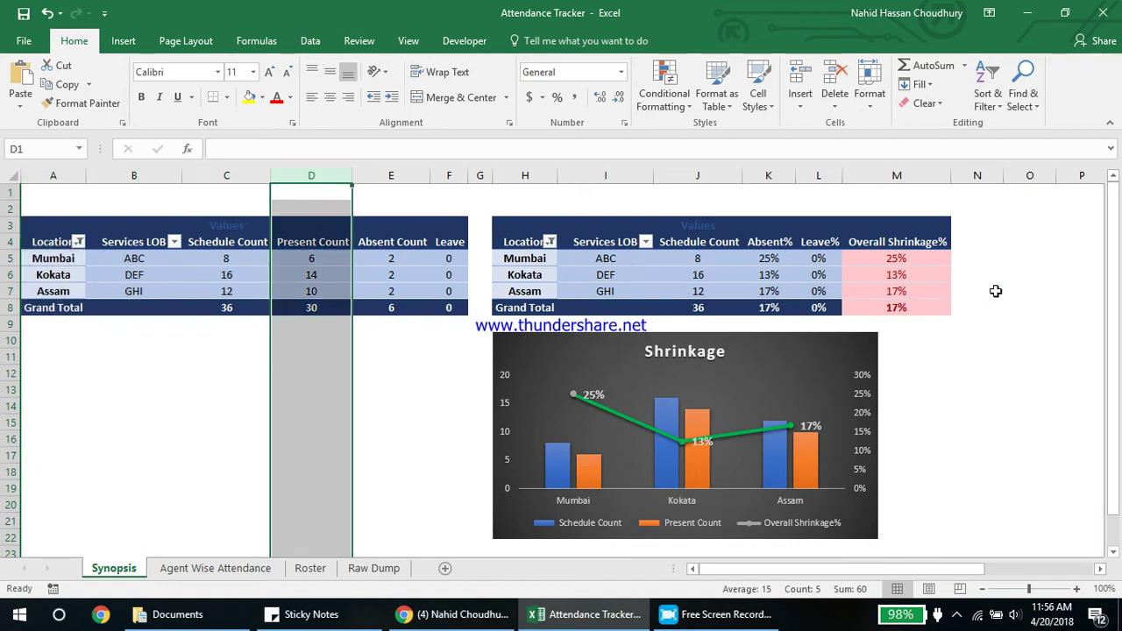
{"action": "left_click", "coordinate": [986, 290]}
{"action": "left_click", "coordinate": [730, 272]}
{"action": "left_click", "coordinate": [786, 356]}
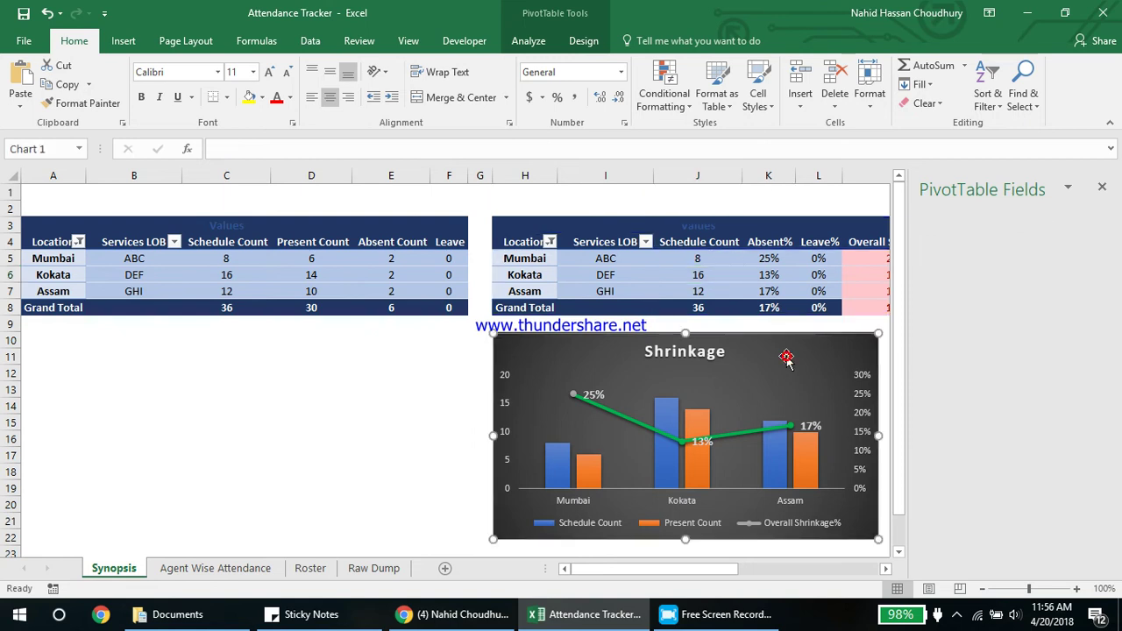
{"action": "left_click", "coordinate": [994, 279]}
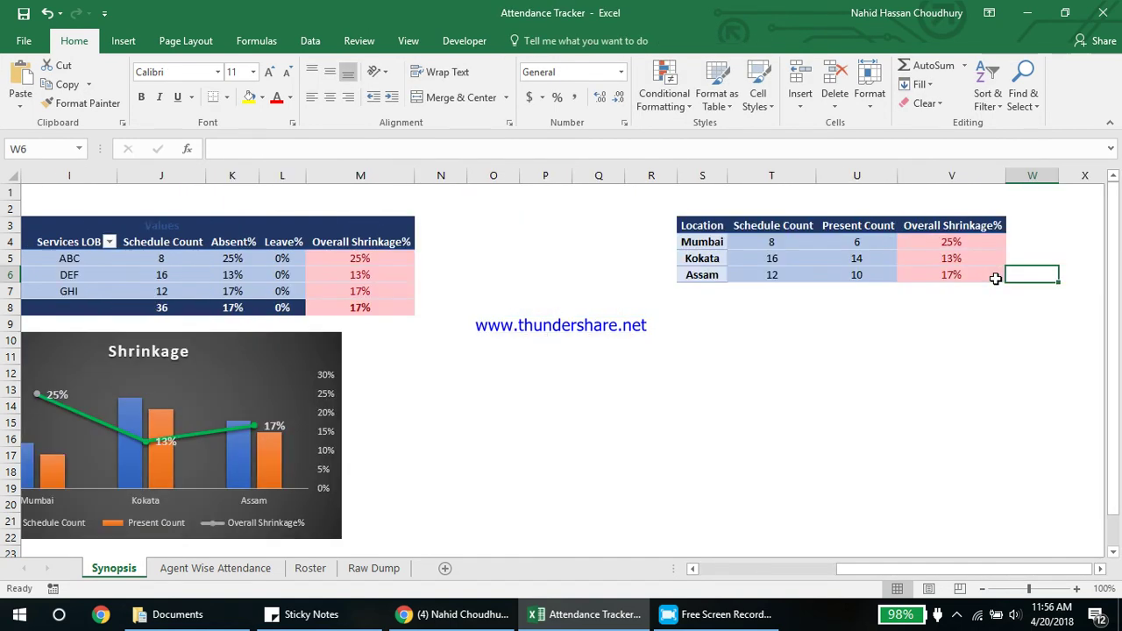
{"action": "left_click", "coordinate": [714, 224]}
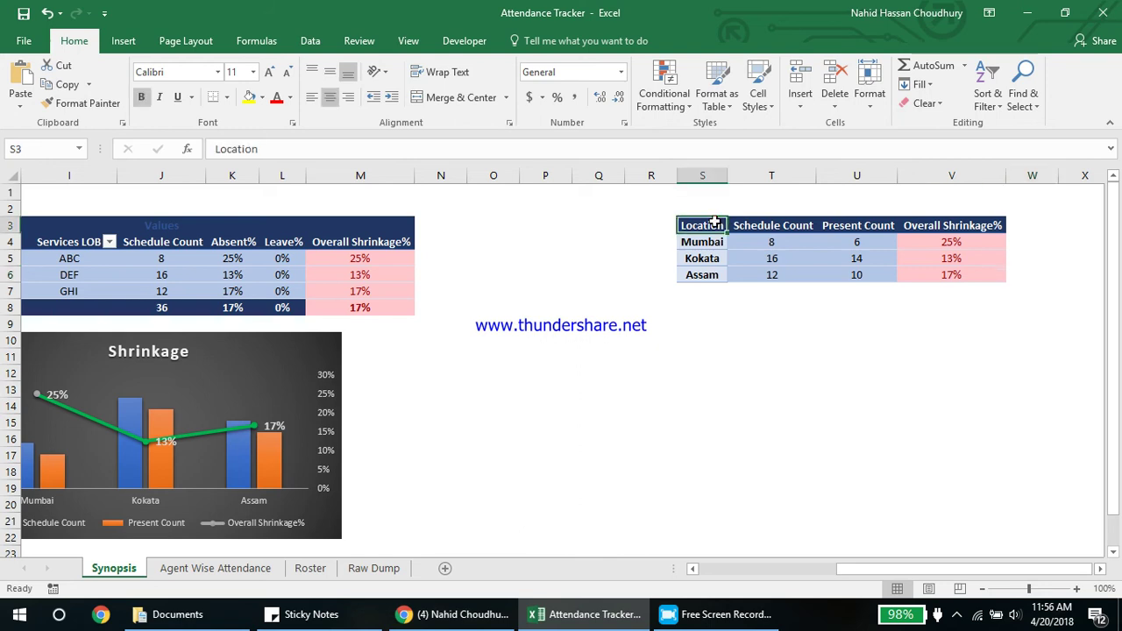
{"action": "key", "text": "ctrl+shift+Right"}
{"action": "key", "text": "ctrl+shift+Down"}
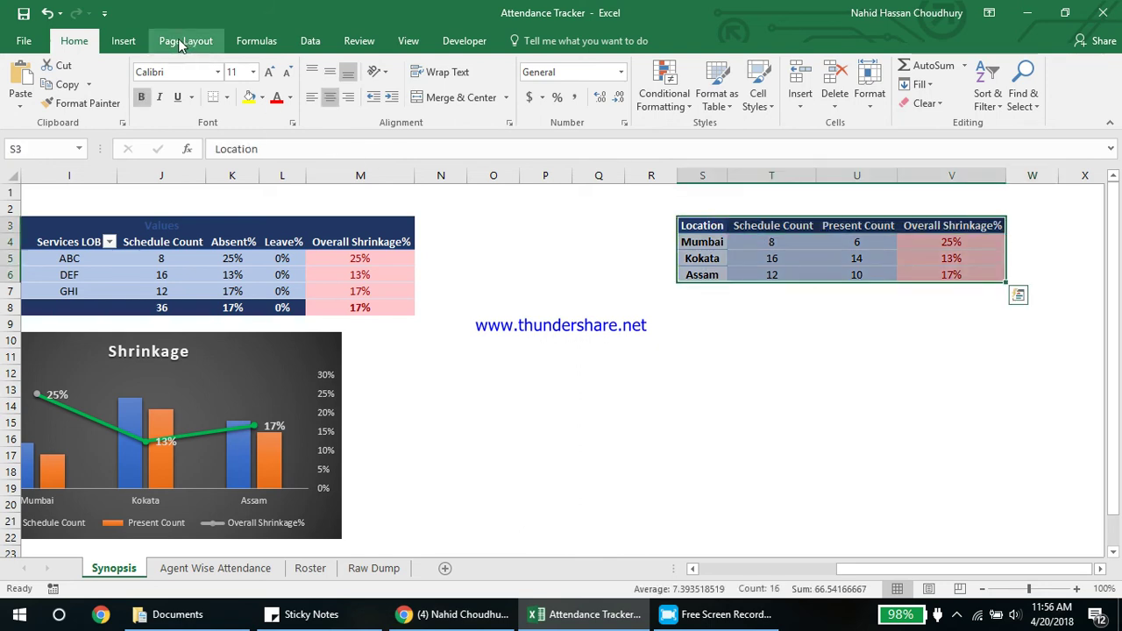
{"action": "scroll", "coordinate": [582, 61], "scroll_direction": "down", "scroll_amount": 1}
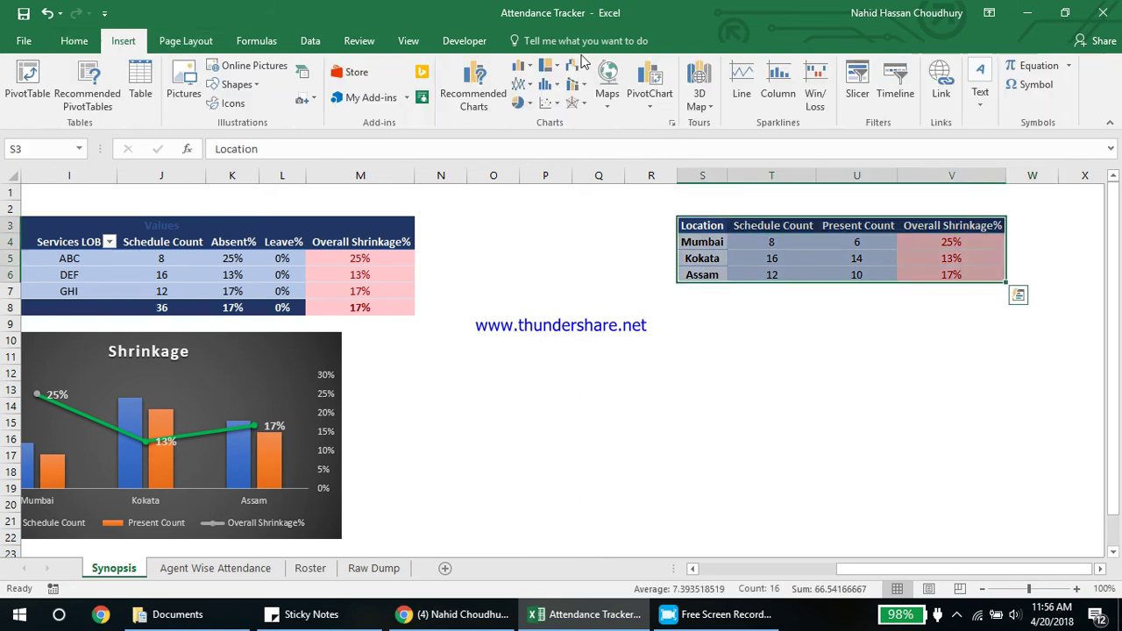
{"action": "left_click", "coordinate": [476, 105]}
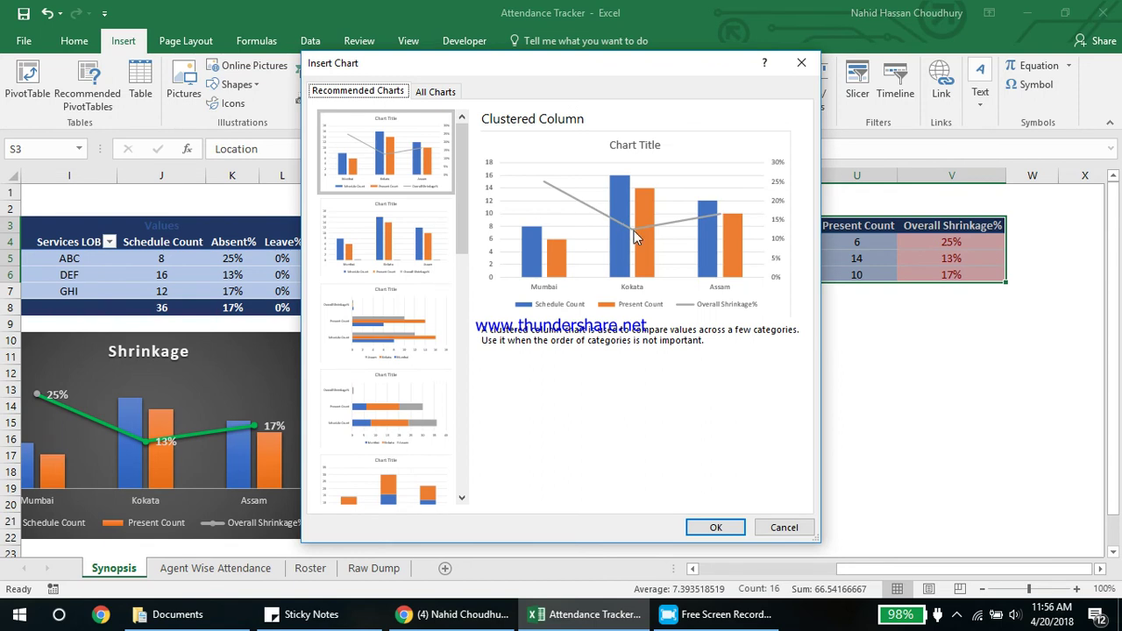
{"action": "left_click", "coordinate": [761, 527]}
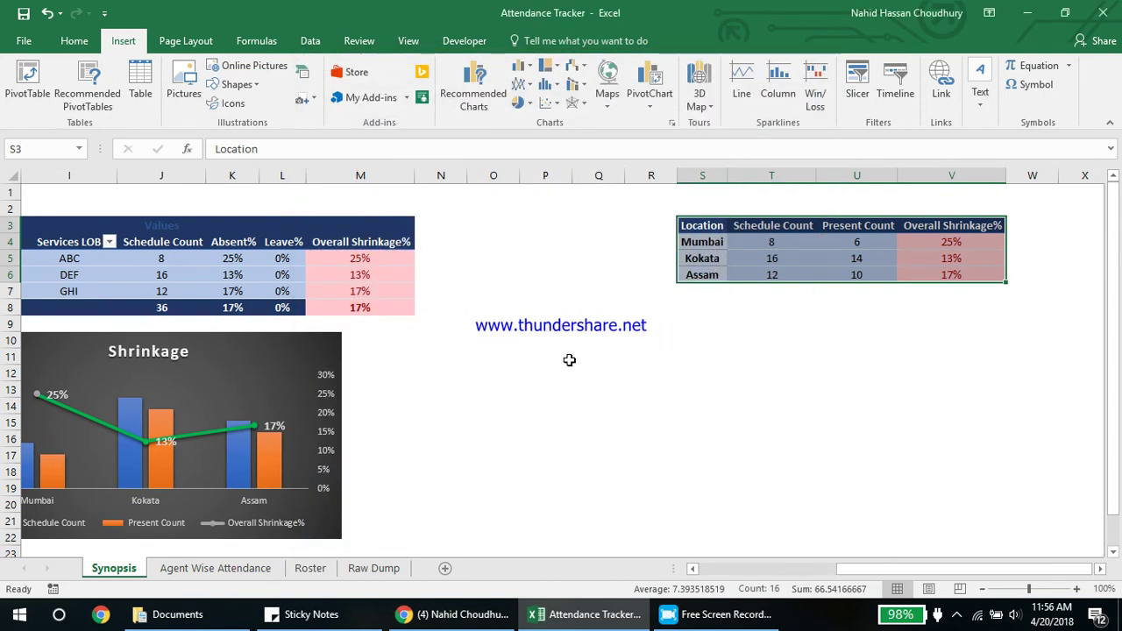
{"action": "left_click", "coordinate": [494, 293]}
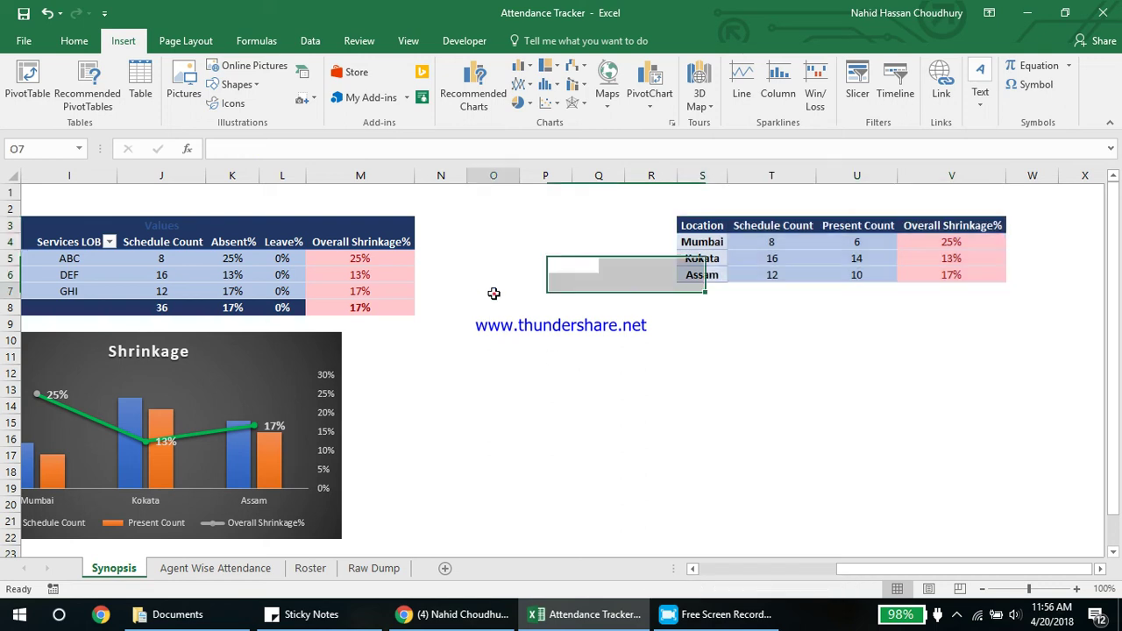
{"action": "key", "text": "Left"}
{"action": "key", "text": "Left"}
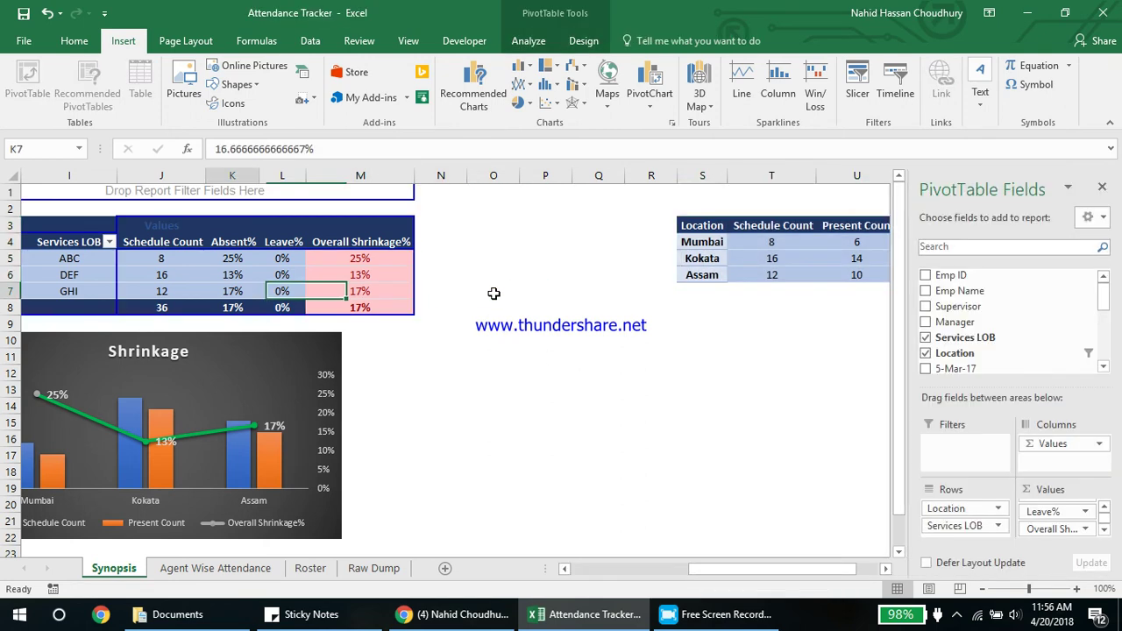
{"action": "key", "text": "Left"}
{"action": "key", "text": "Left"}
{"action": "key", "text": "Left"}
{"action": "left_click_drag", "start_coordinate": [786, 569], "coordinate": [576, 569]}
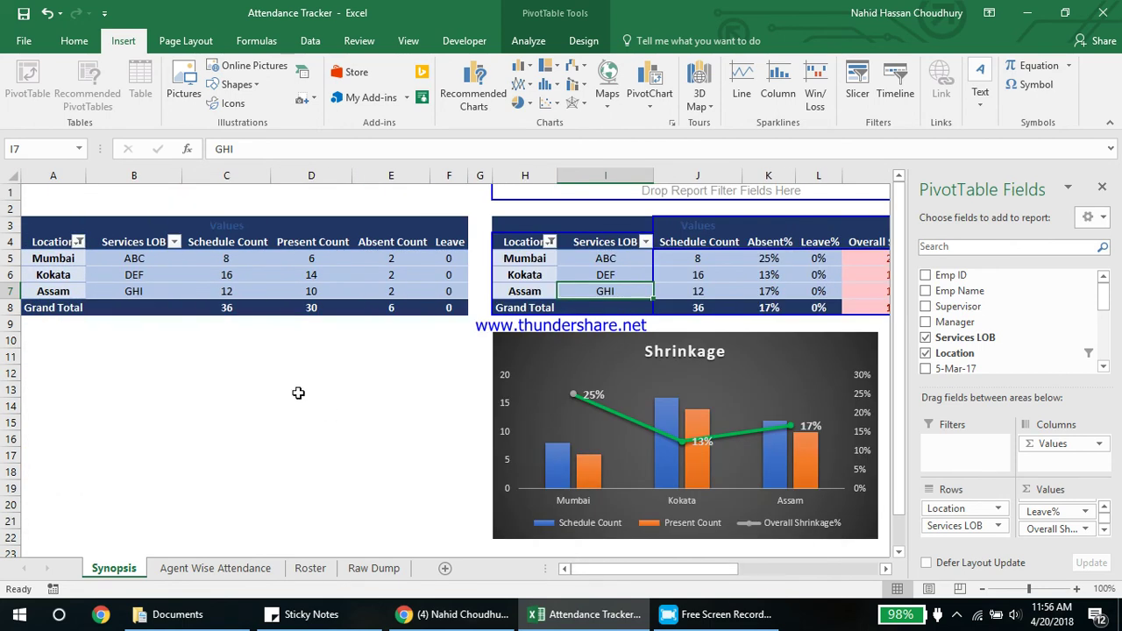
{"action": "left_click", "coordinate": [1102, 186]}
{"action": "left_click", "coordinate": [310, 342]}
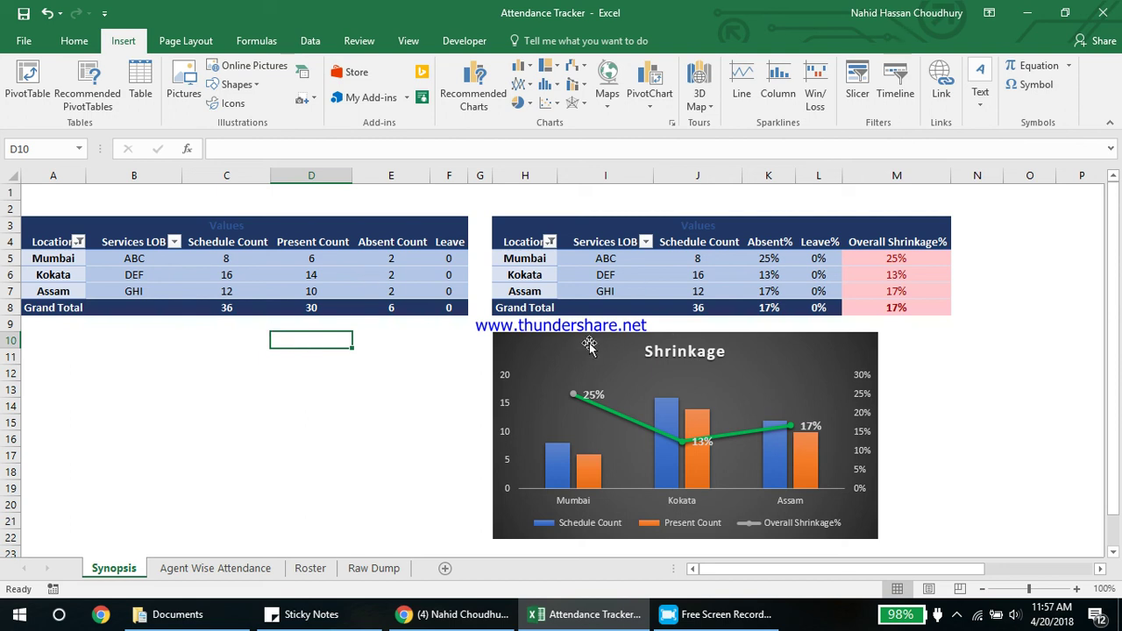
{"action": "left_click_drag", "start_coordinate": [524, 307], "coordinate": [399, 322]}
{"action": "left_click", "coordinate": [83, 195]}
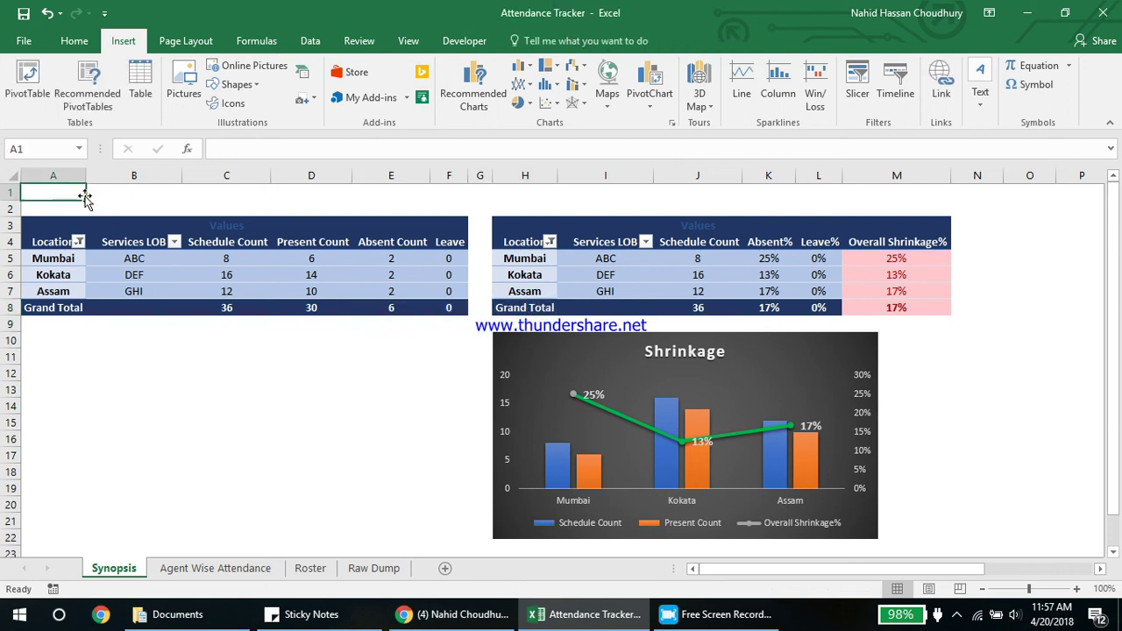
{"action": "left_click", "coordinate": [145, 192]}
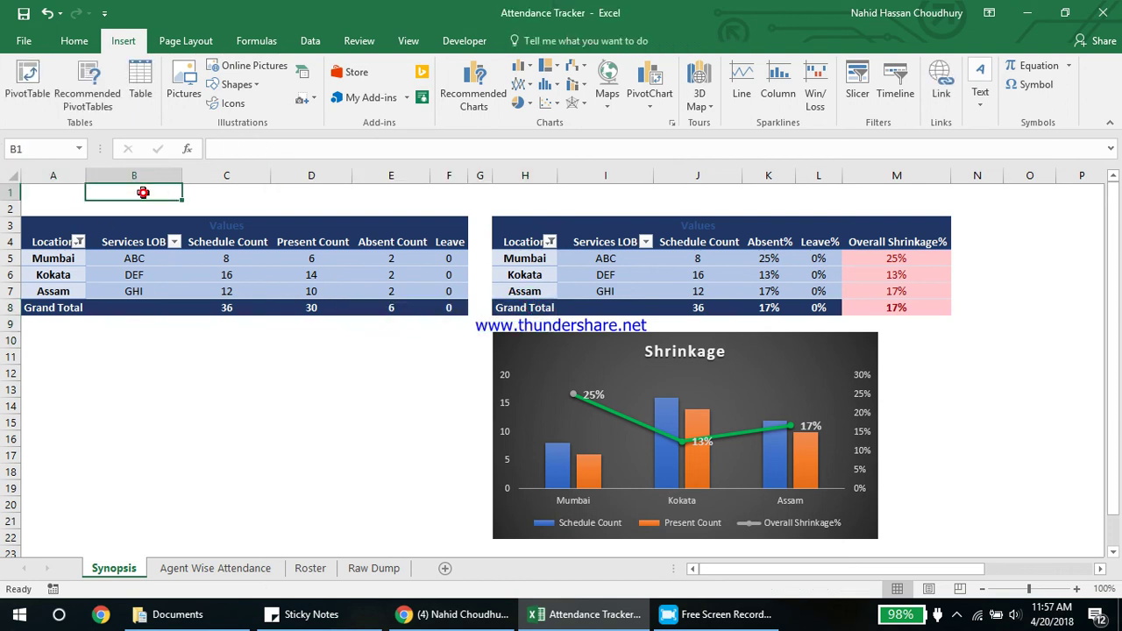
{"action": "left_click", "coordinate": [223, 191]}
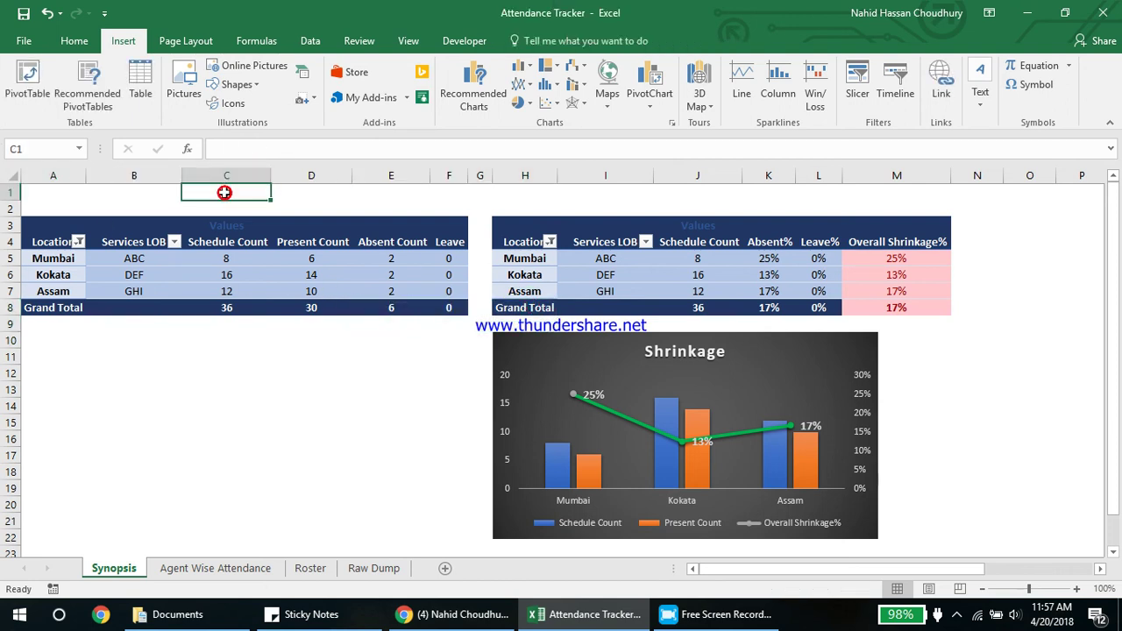
{"action": "left_click", "coordinate": [277, 380]}
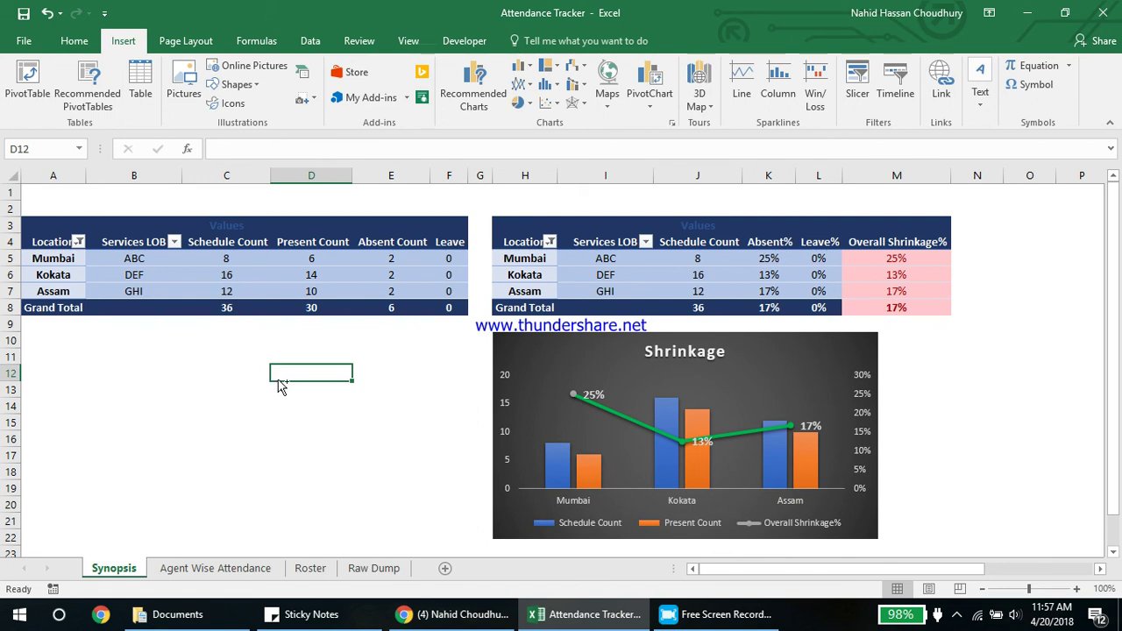
{"action": "key", "text": "XF86AudioLowerVolume"}
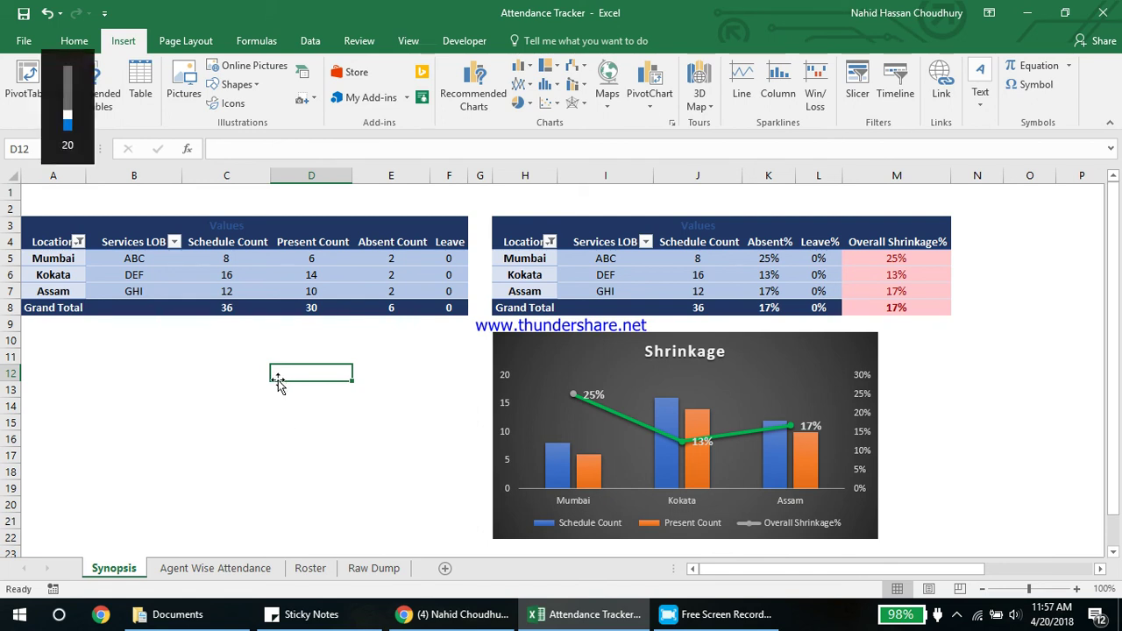